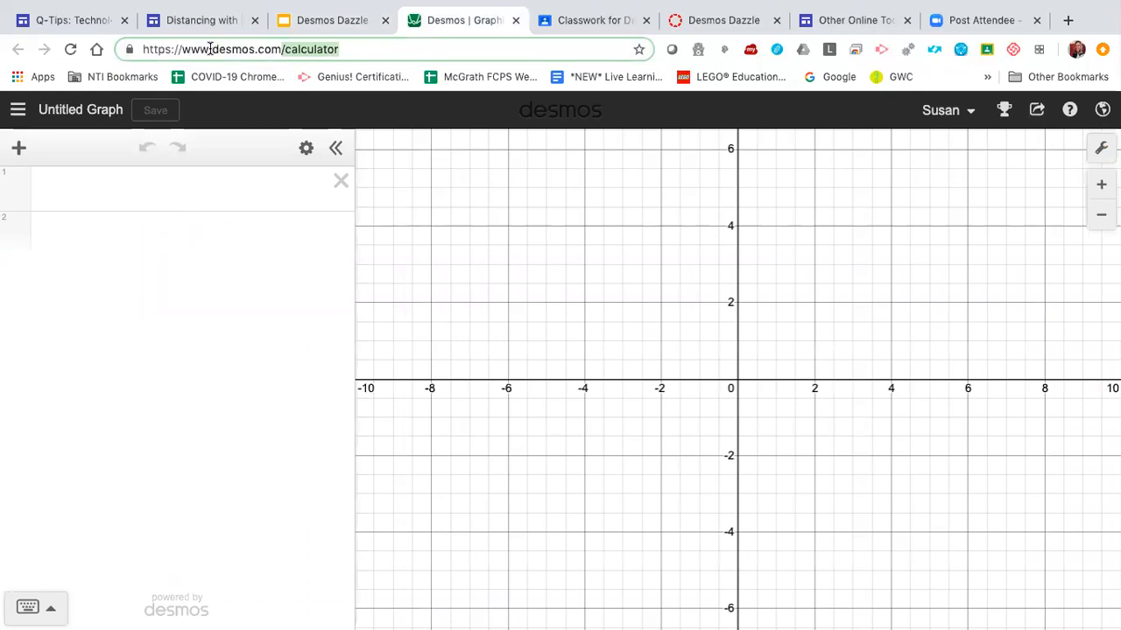
key("BackSpace")
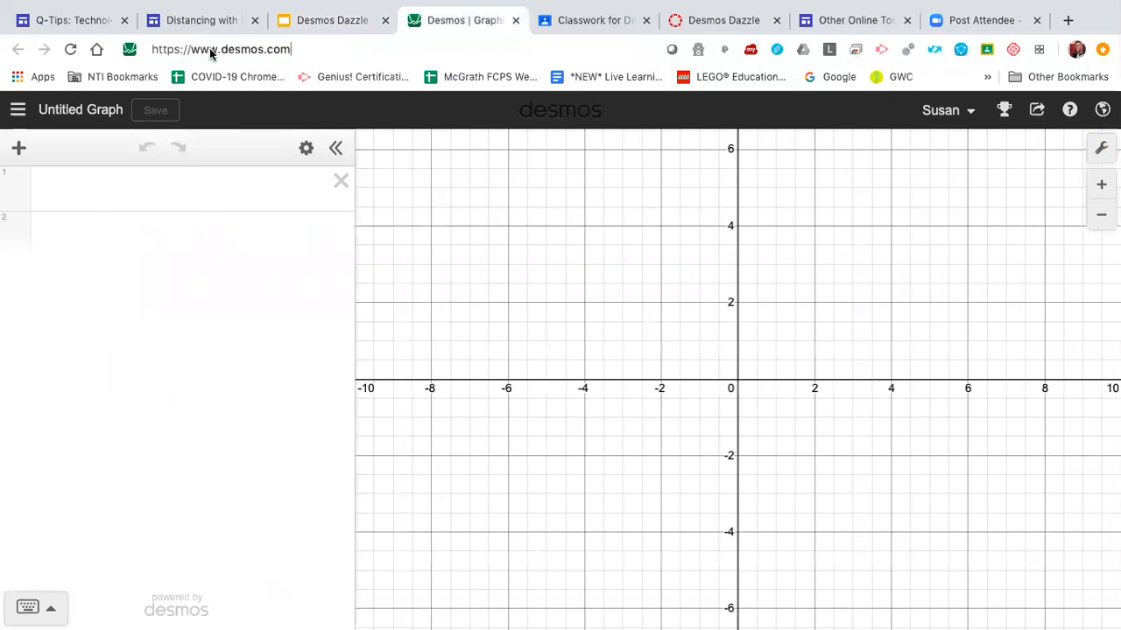
key("Return")
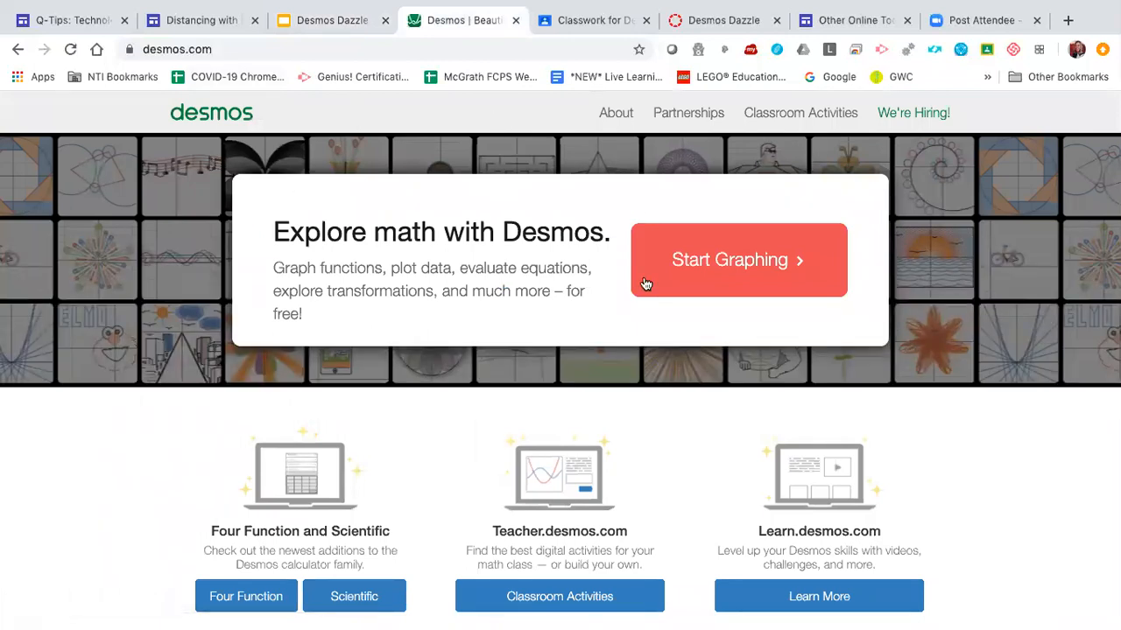
left_click(735, 261)
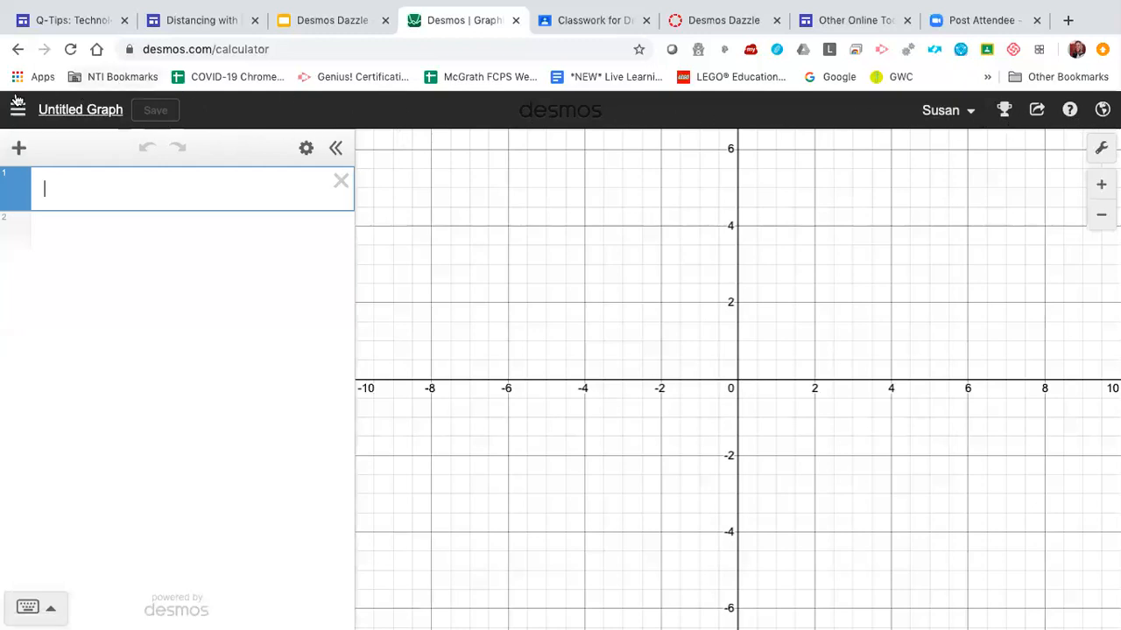
left_click(970, 113)
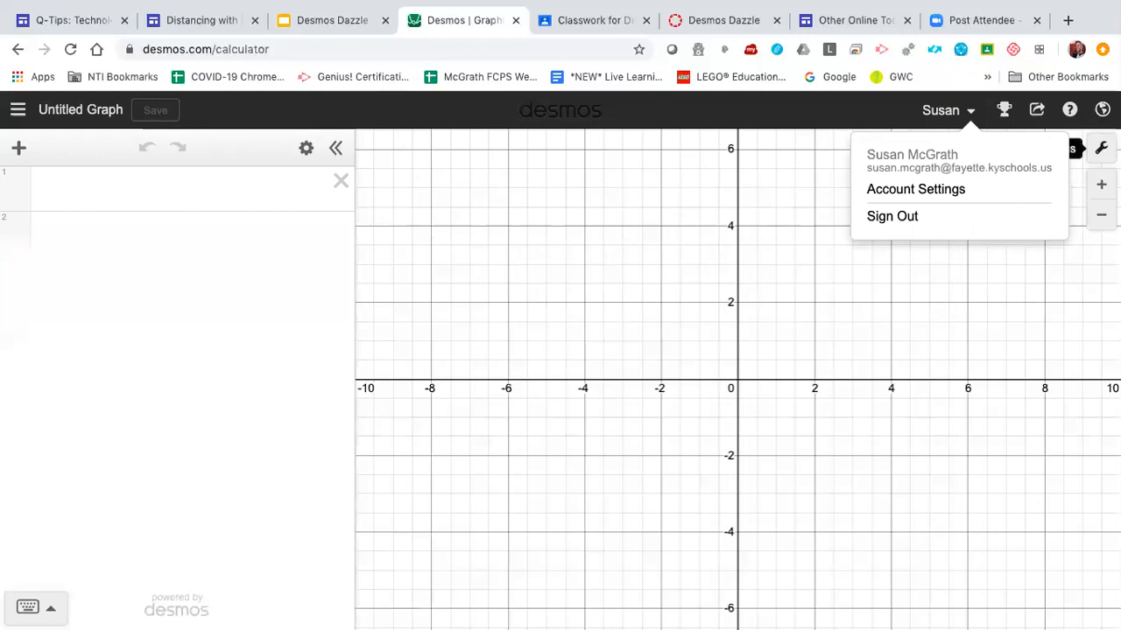
left_click(877, 115)
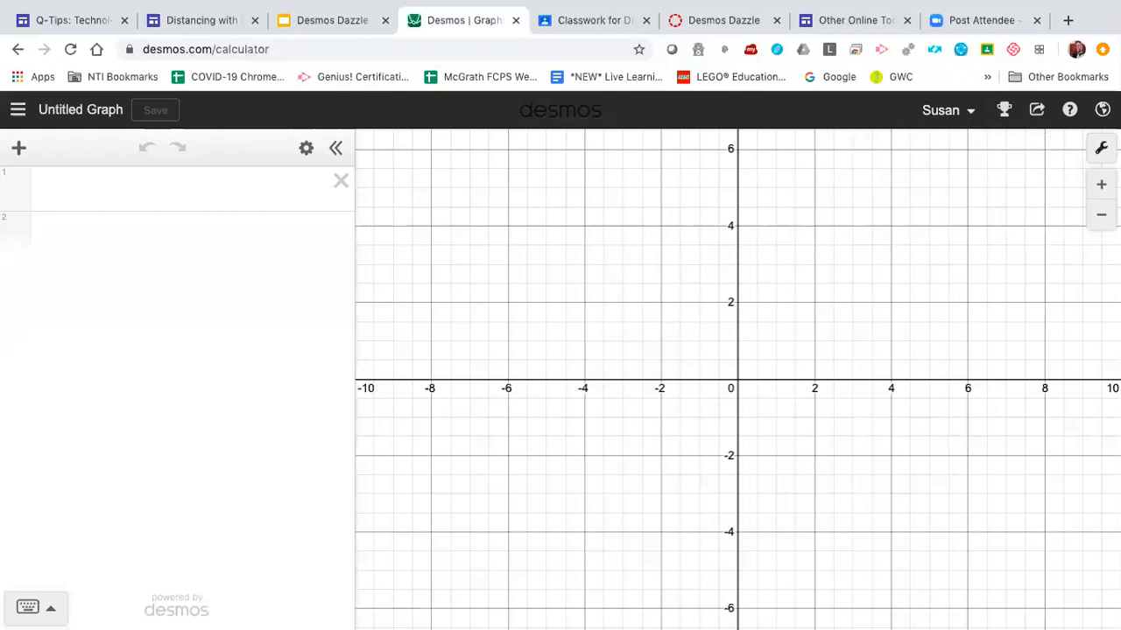
- Switch the angle unit in the graph settings to degrees and back to radians
left_click(1101, 148)
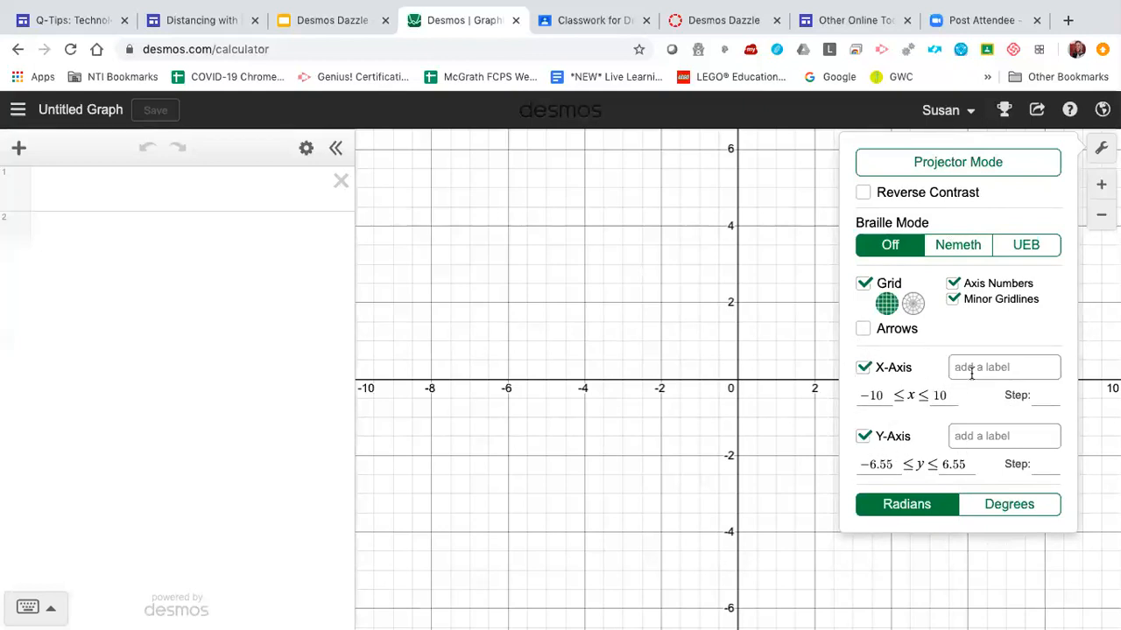
left_click(977, 508)
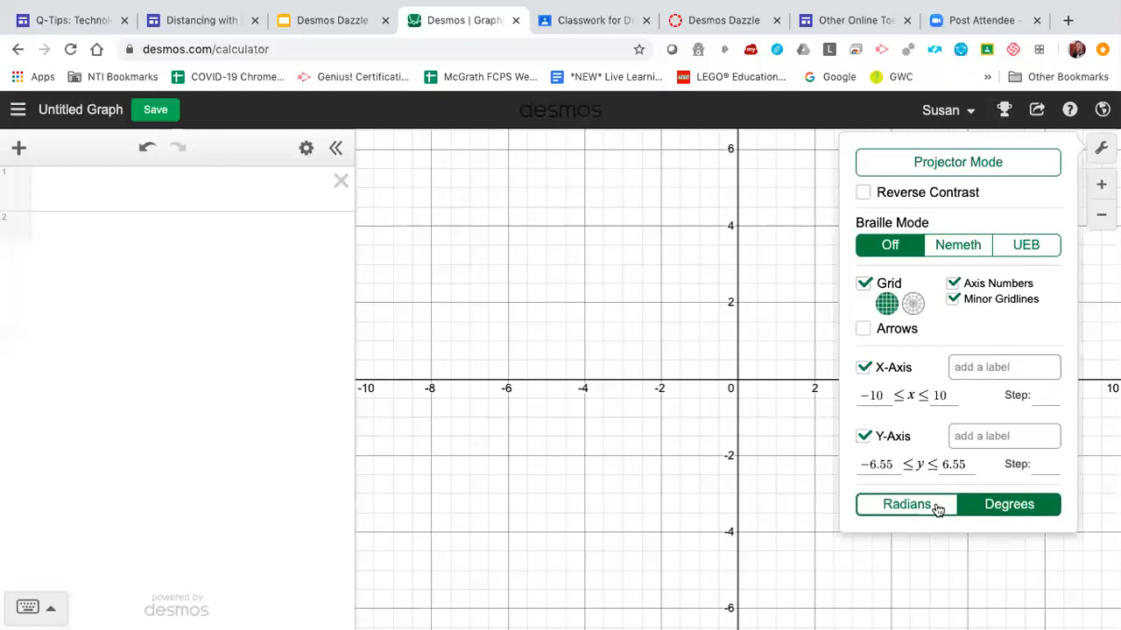
left_click(938, 508)
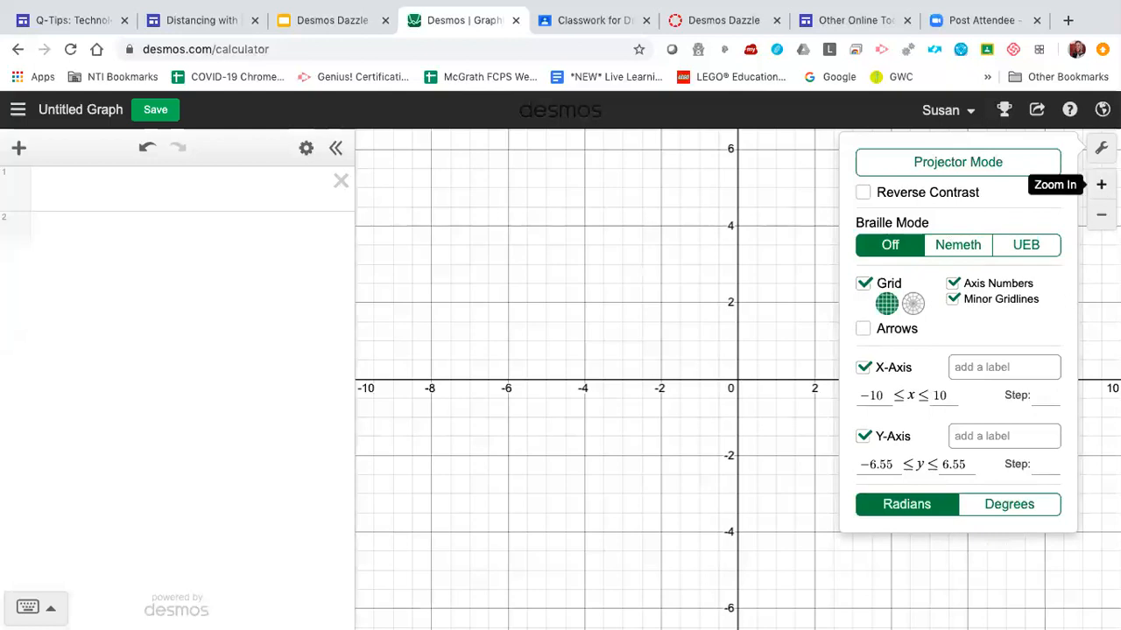
- Zoom the blank graph out and in, restoring the default zoom after each
left_click(1102, 215)
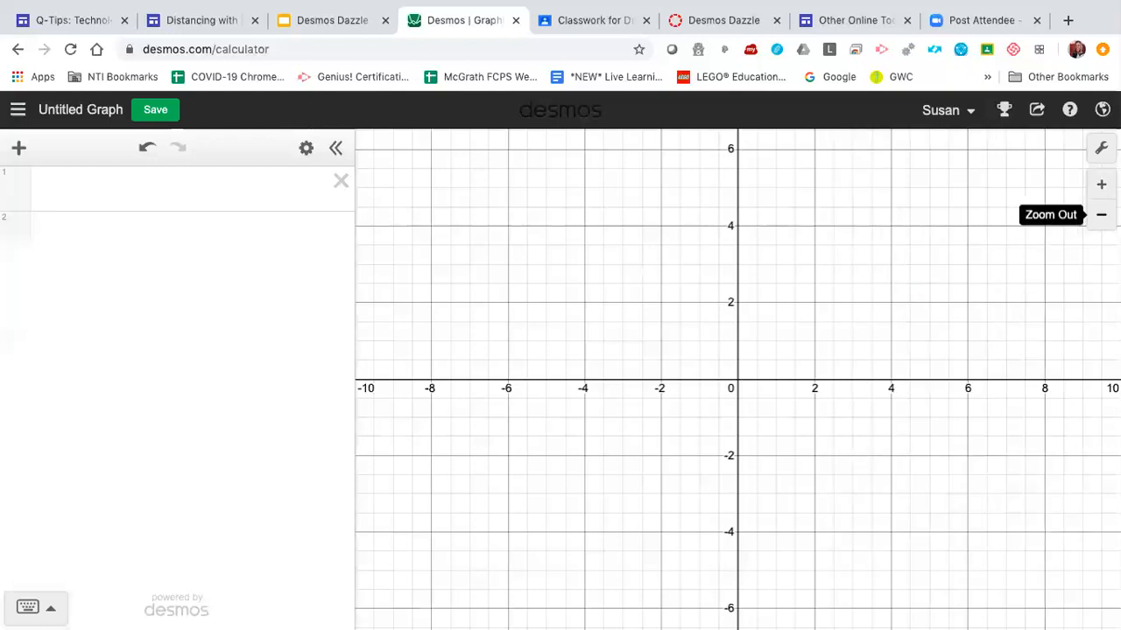
left_click(1101, 215)
left_click(1101, 214)
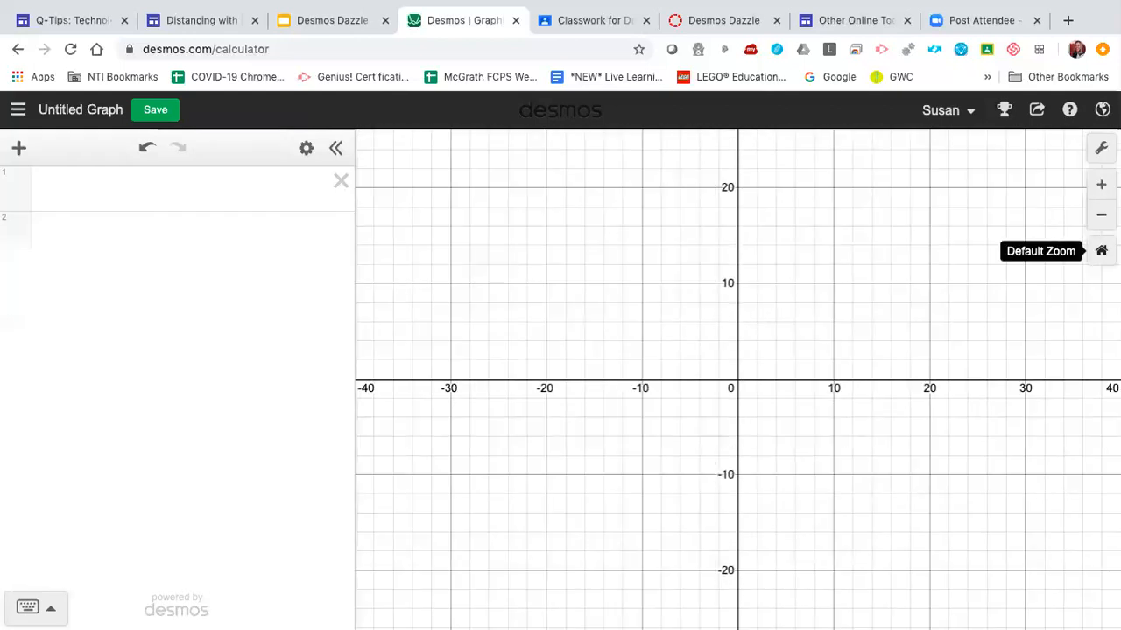
left_click(1101, 251)
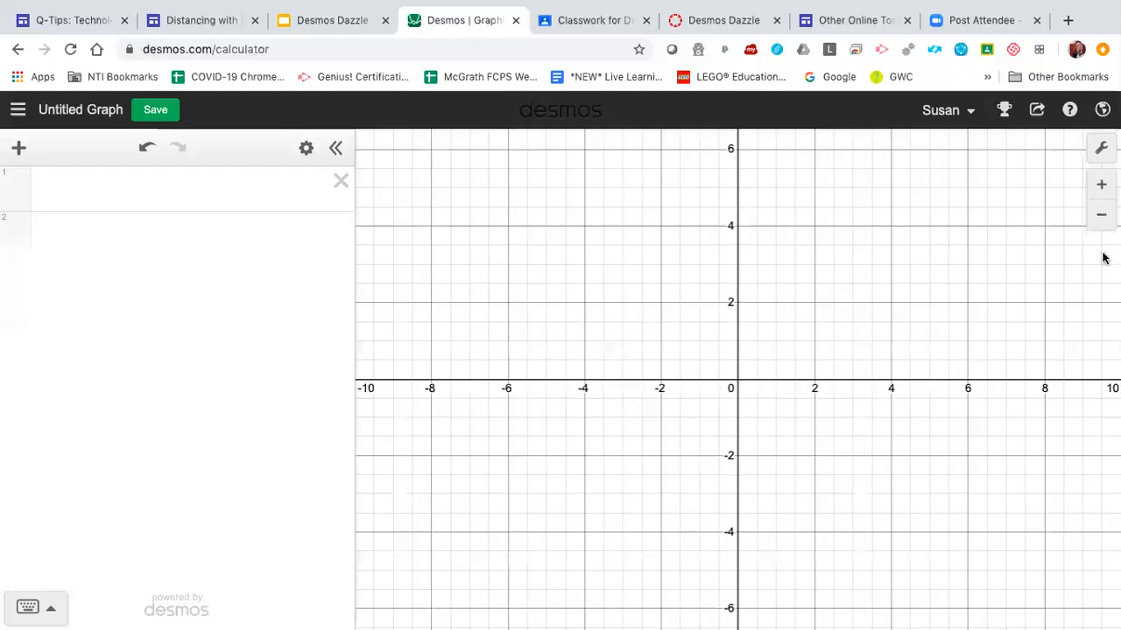
left_click(1102, 185)
left_click(1101, 184)
left_click(1102, 252)
- Bring up the title prompt for saving the untitled graph and dismiss it without saving
left_click(75, 111)
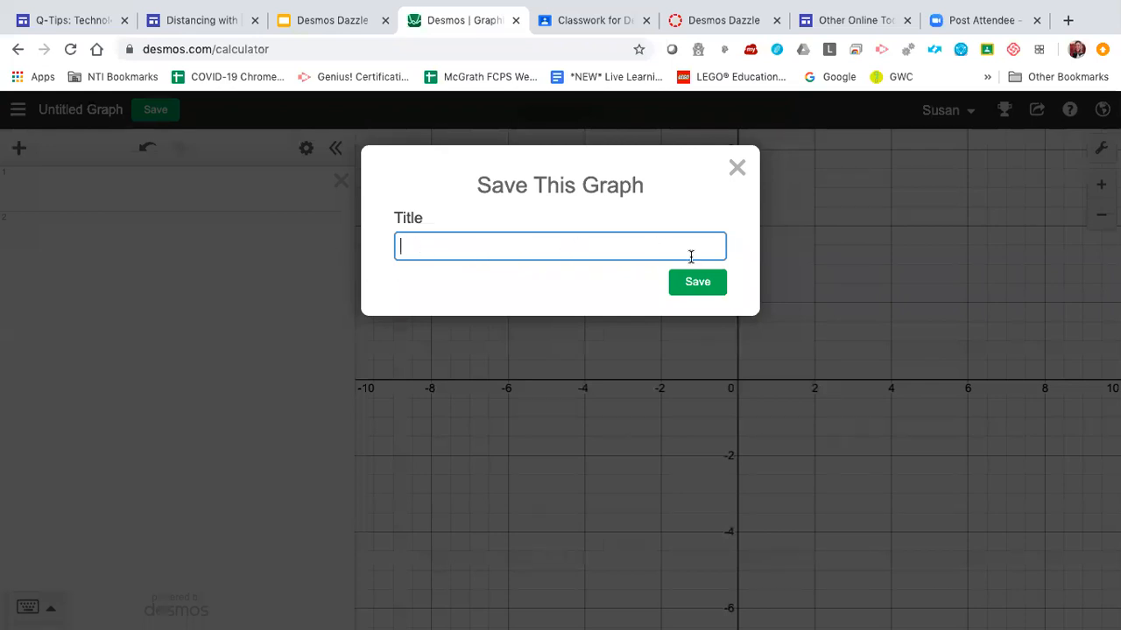
left_click(736, 167)
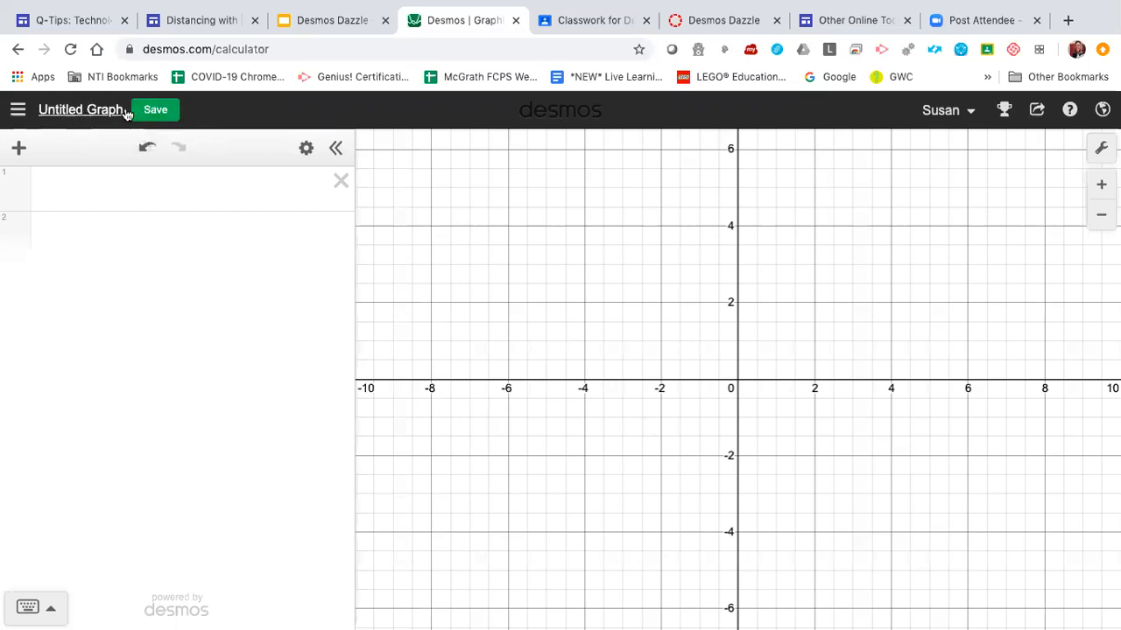
- Look through the list of saved graphs and the built-in example graphs, from lines to calculus
left_click(19, 111)
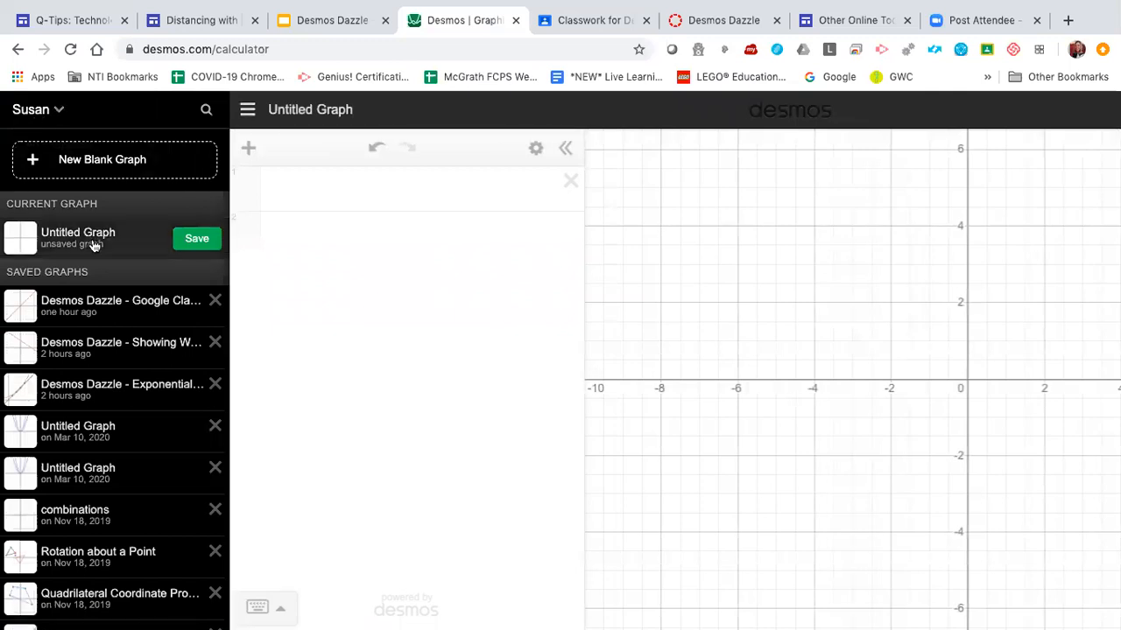
scroll(103, 315, "down", 5)
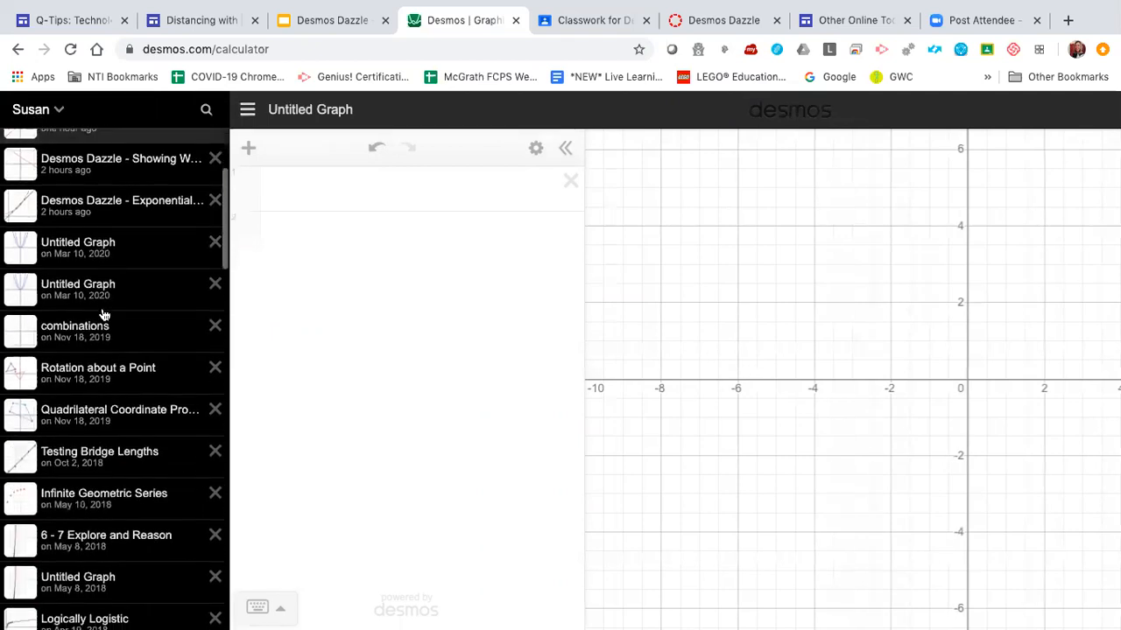
scroll(103, 315, "down", 5)
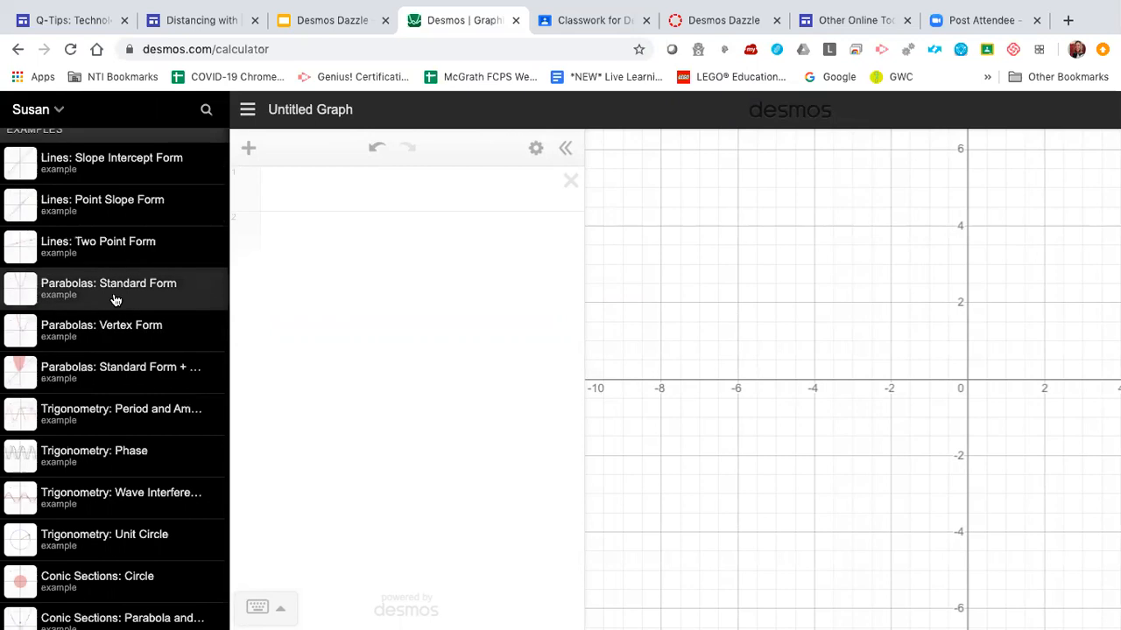
scroll(116, 300, "down", 3)
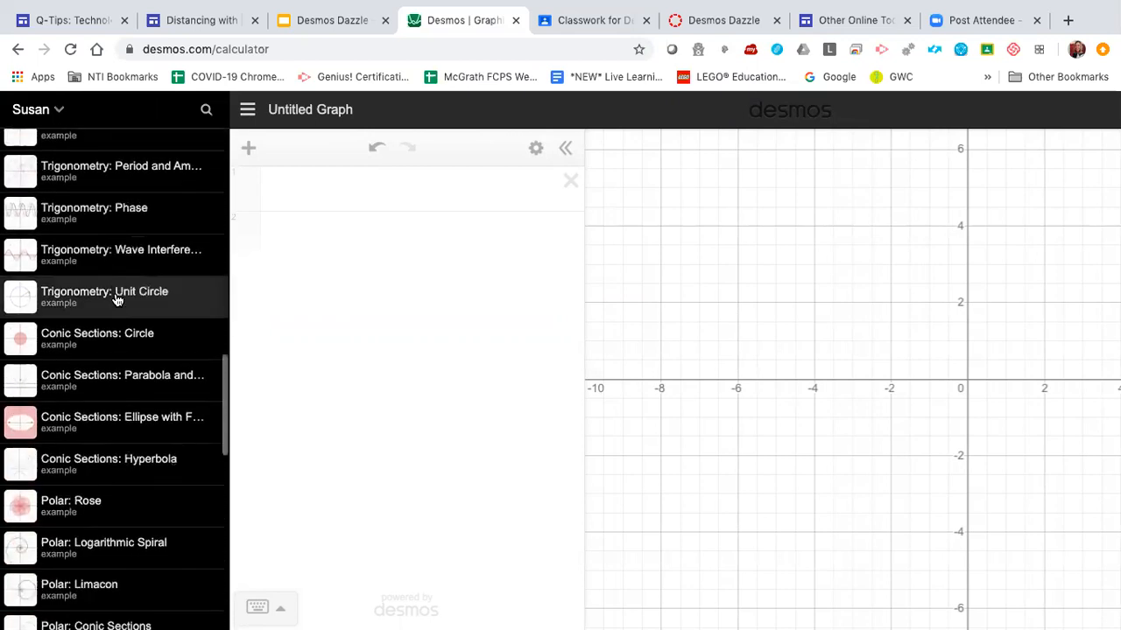
scroll(116, 300, "down", 7)
scroll(116, 300, "down", 1)
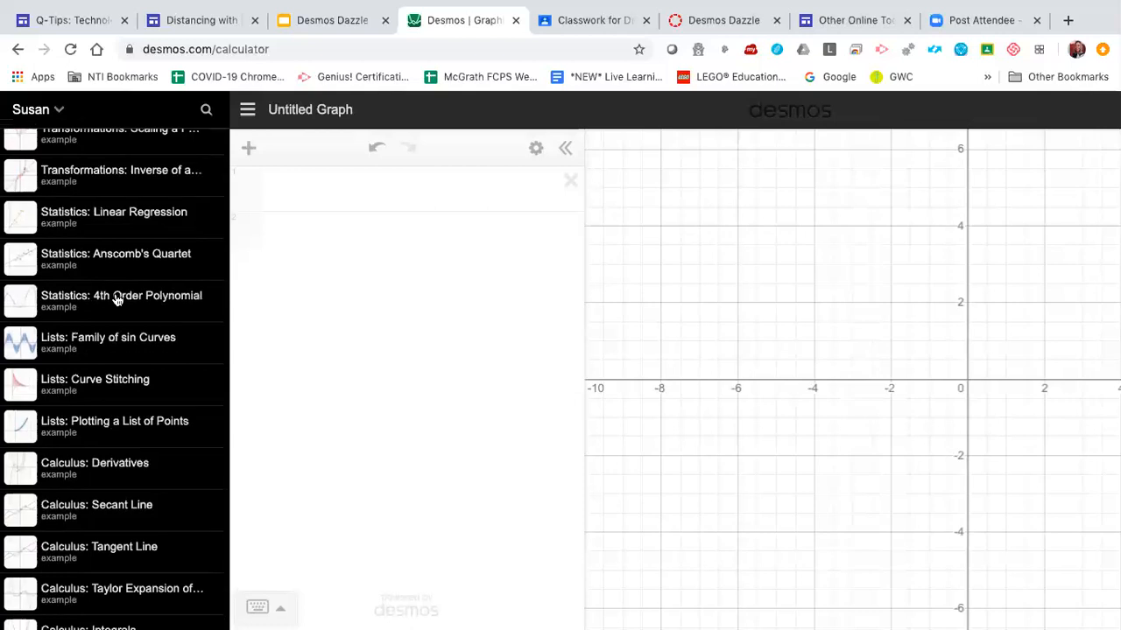
scroll(117, 300, "up", 4)
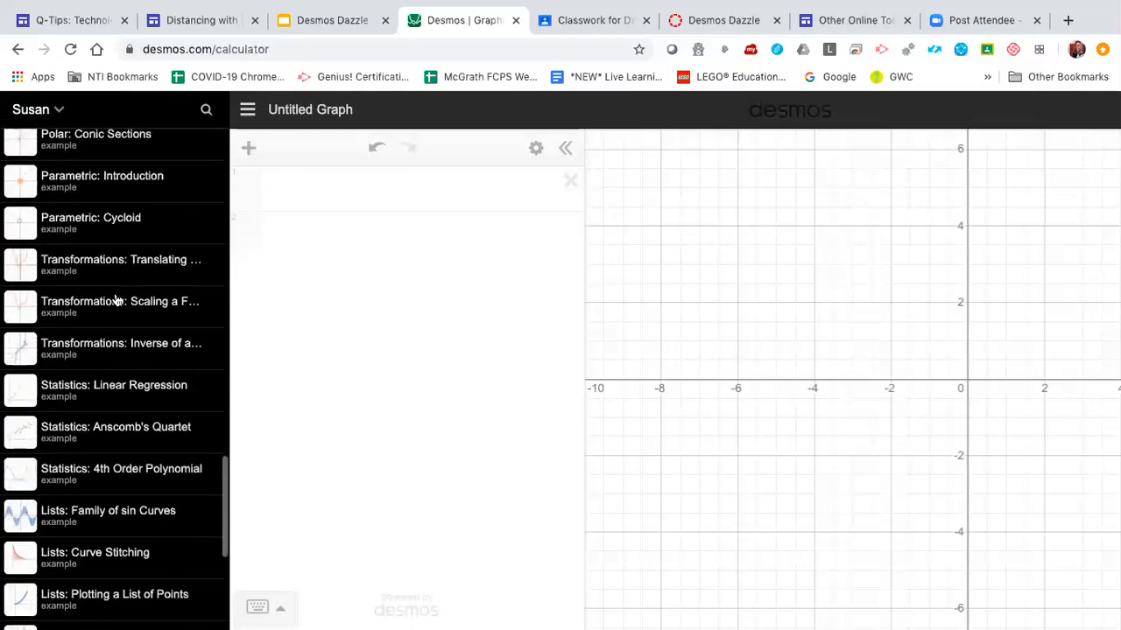
scroll(116, 301, "up", 2)
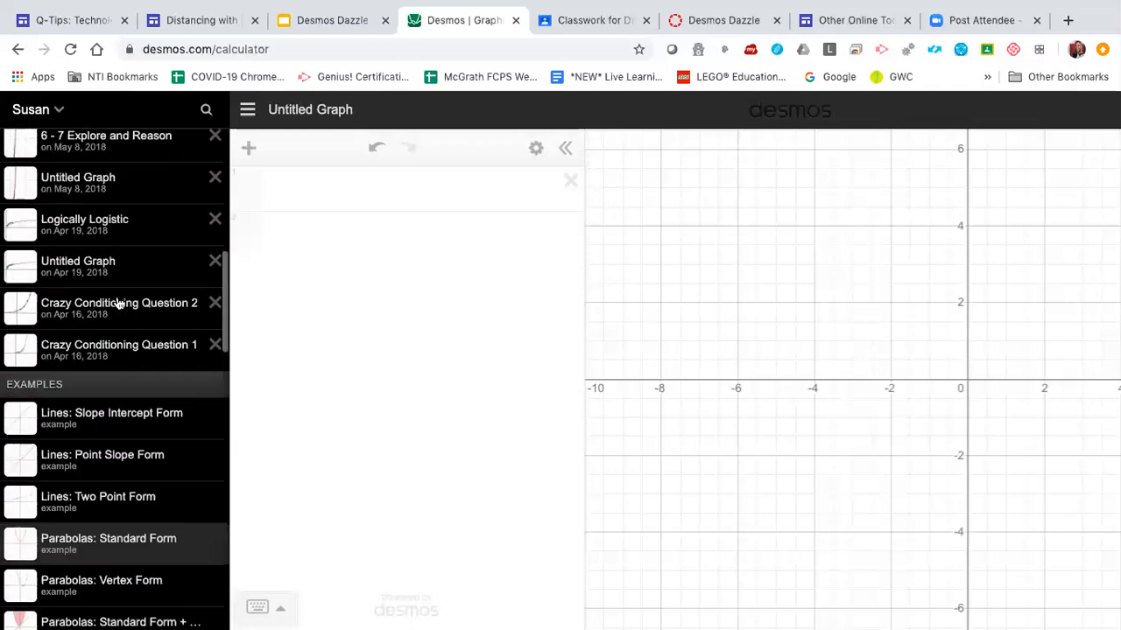
scroll(119, 304, "down", 2)
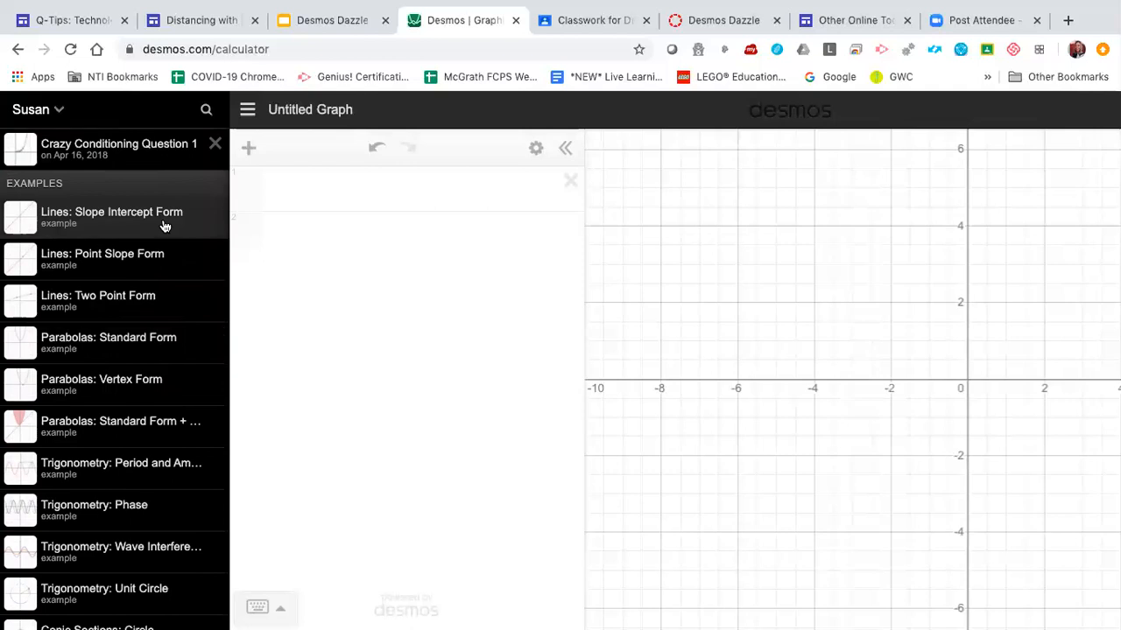
scroll(162, 226, "up", 3)
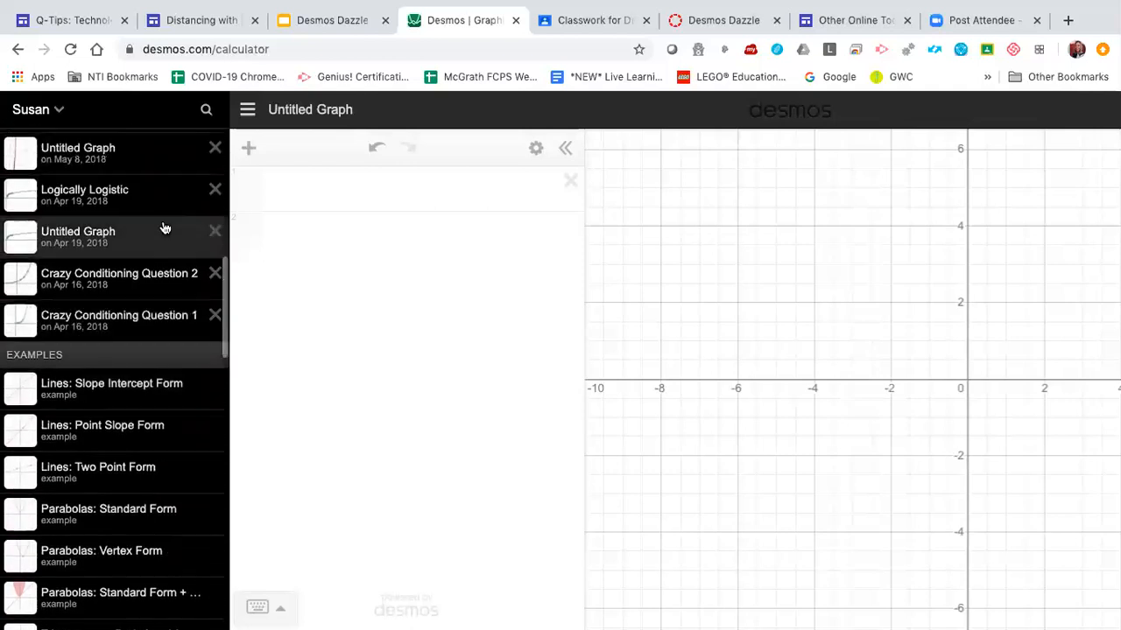
scroll(162, 227, "up", 2)
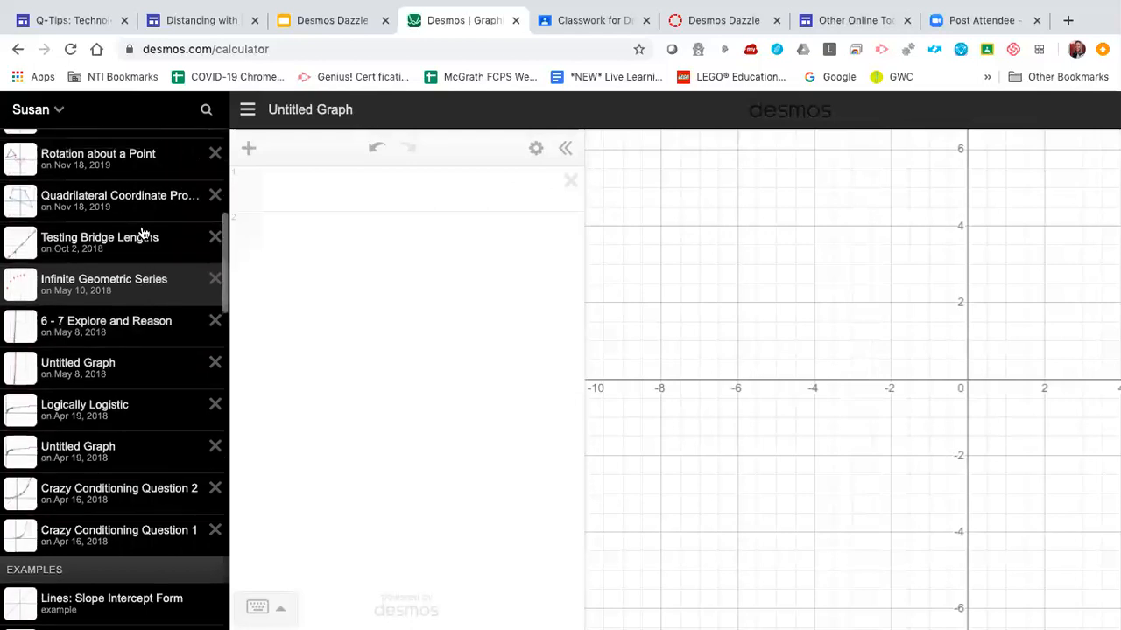
- Open the saved graph "Desmos Dazzle - Exponential Regression"
scroll(143, 232, "up", 2)
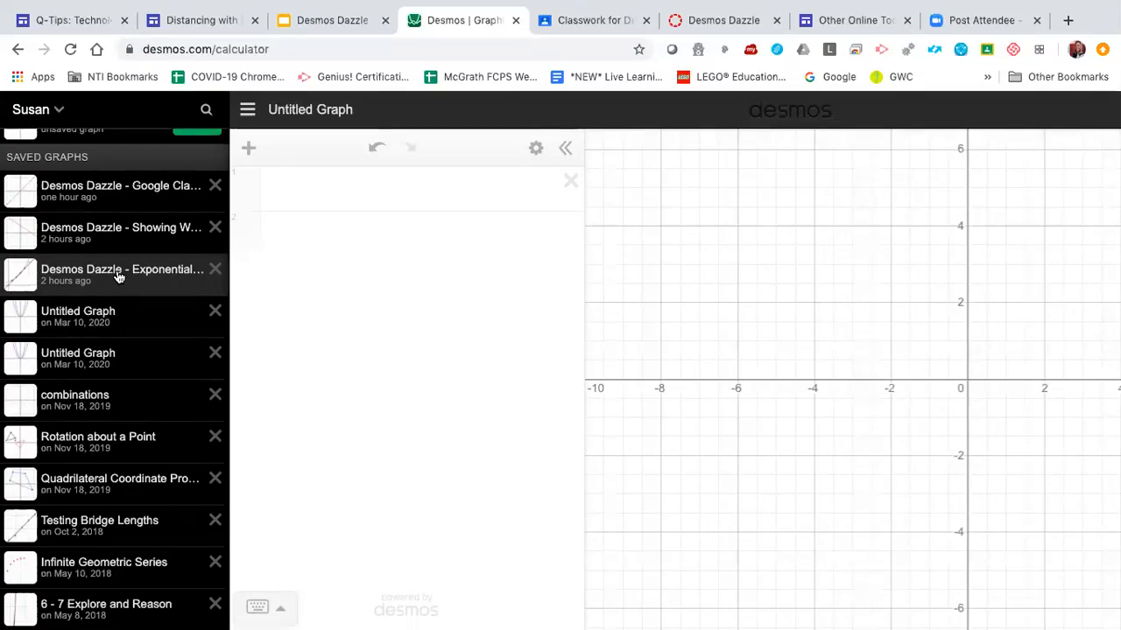
left_click(120, 277)
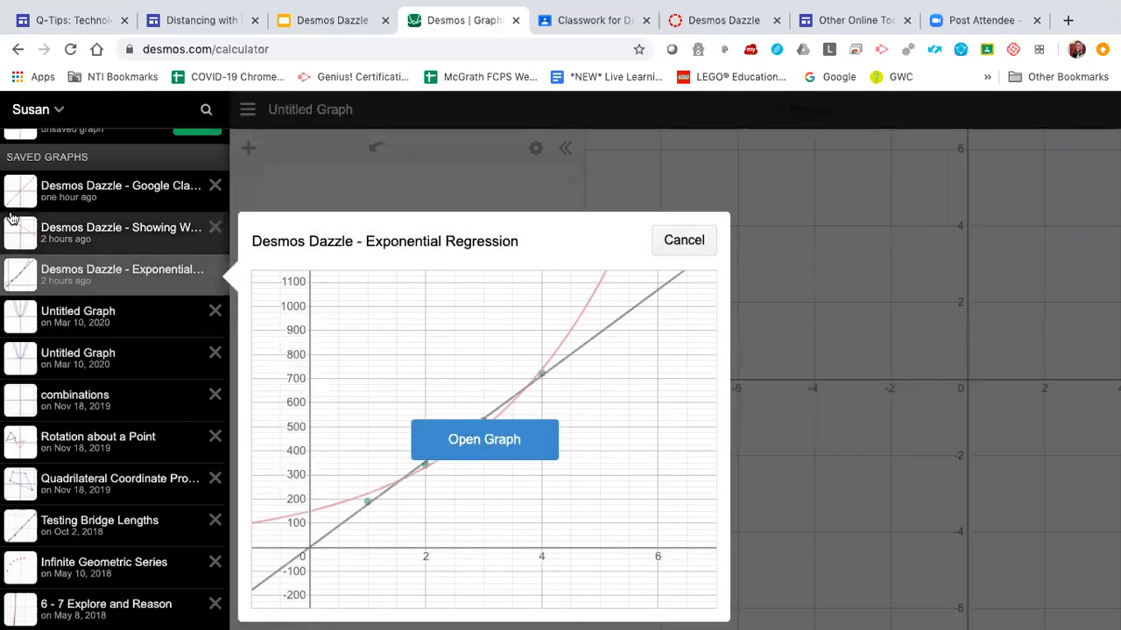
left_click(483, 440)
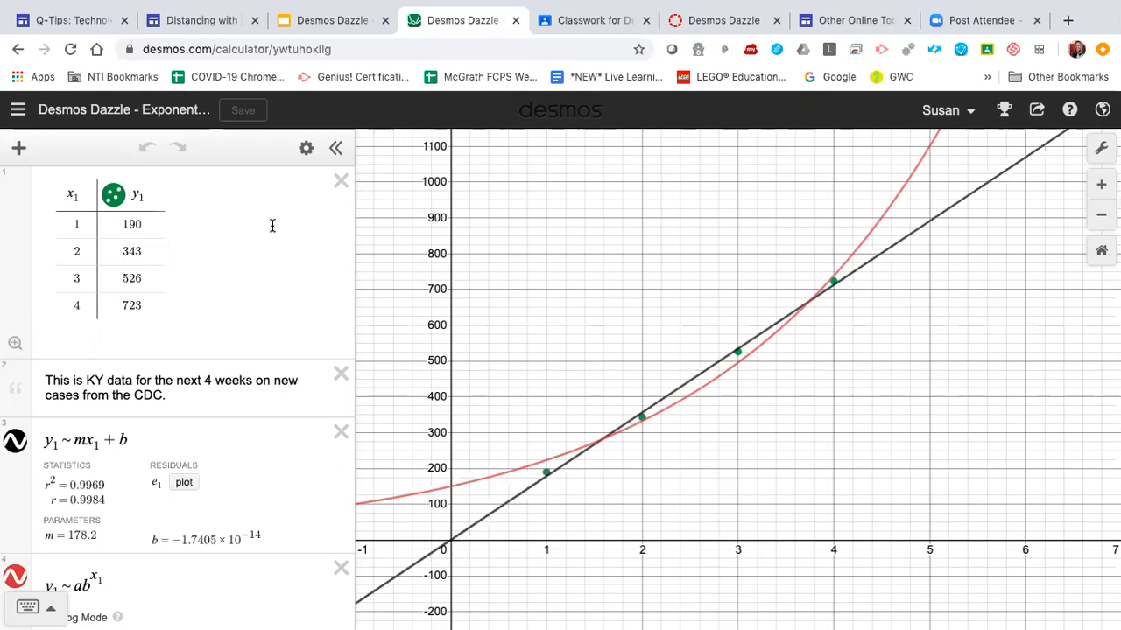
- Review the item types that can be added, and examine the data table, note and both regressions in the expression list
left_click(17, 152)
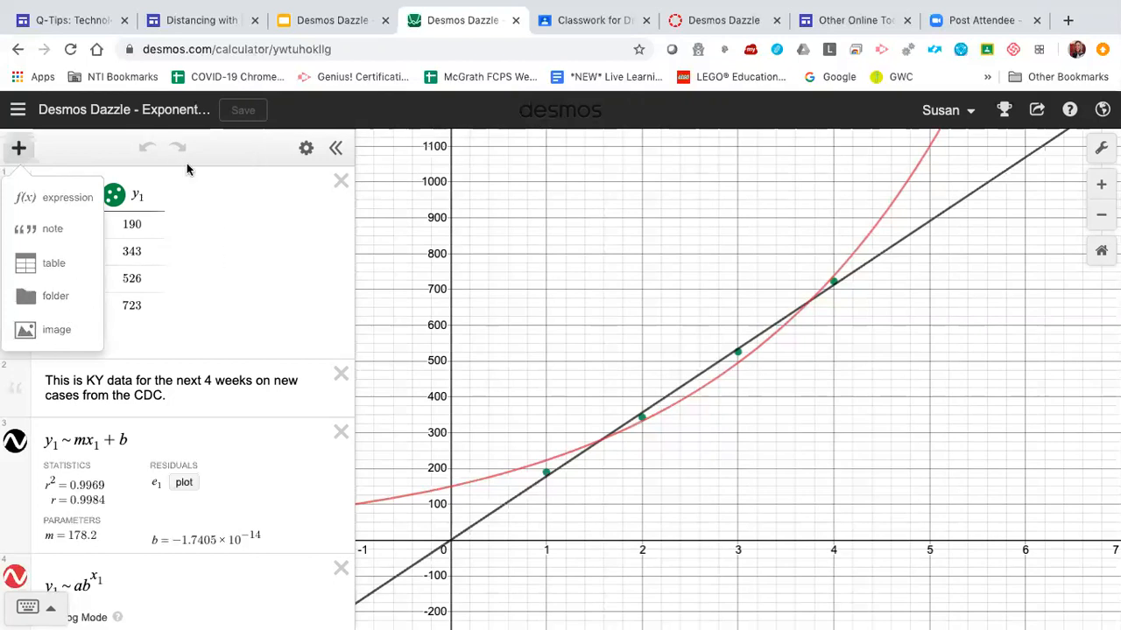
left_click(247, 140)
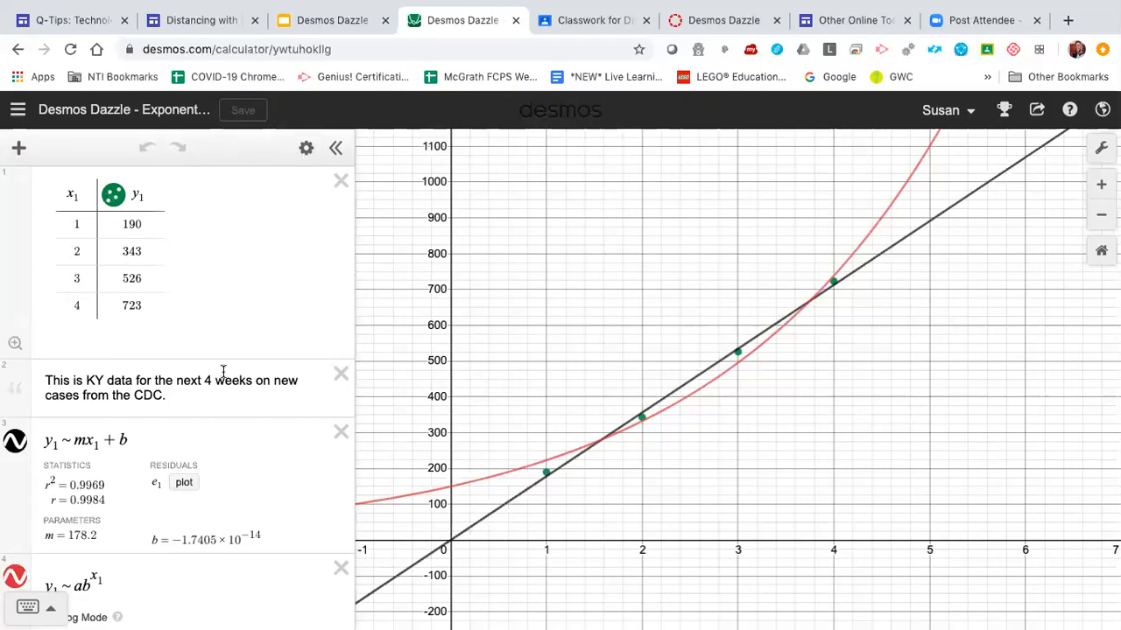
scroll(223, 372, "down", 1)
scroll(223, 373, "down", 1)
scroll(217, 370, "up", 2)
scroll(193, 316, "down", 5)
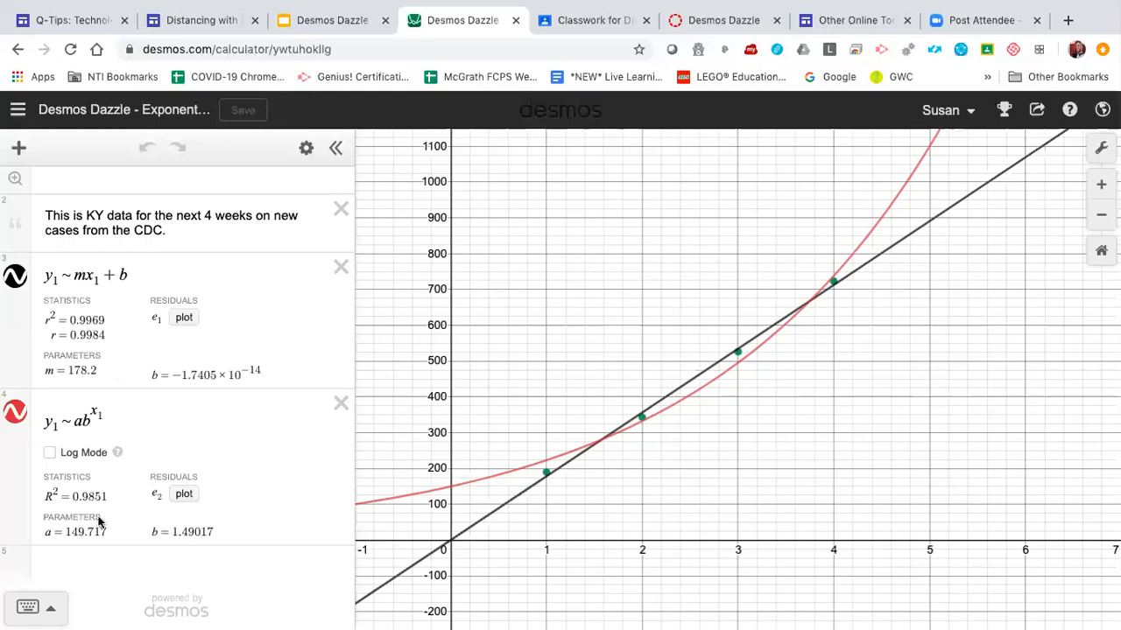
- Add a note reading "learn.desmos.com" between the data table and the KY data note
left_click(20, 147)
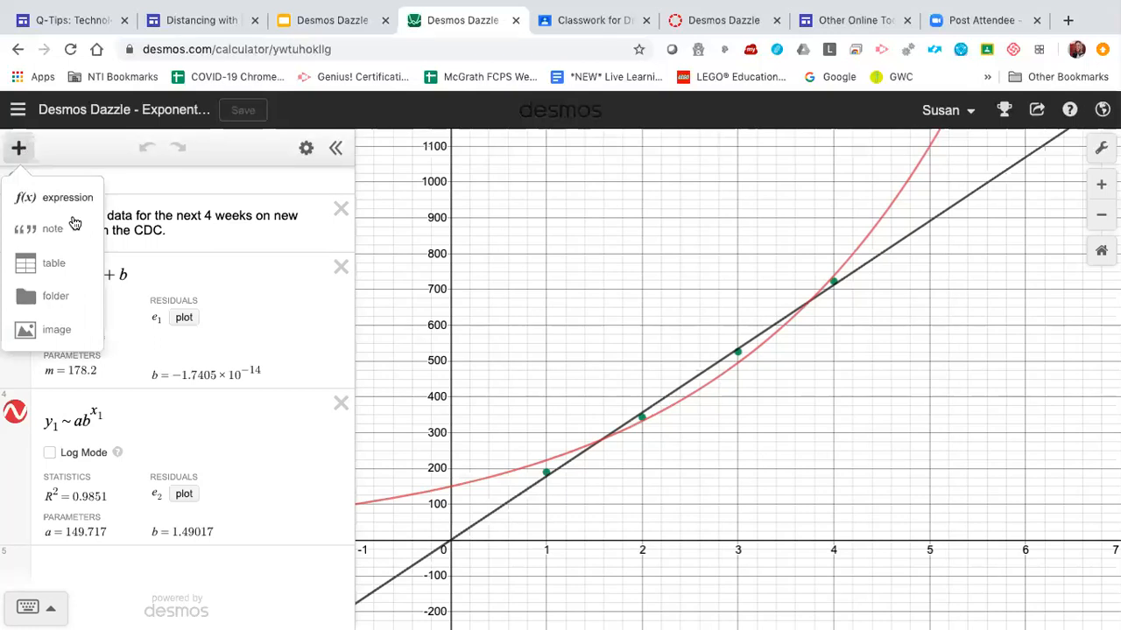
left_click(62, 235)
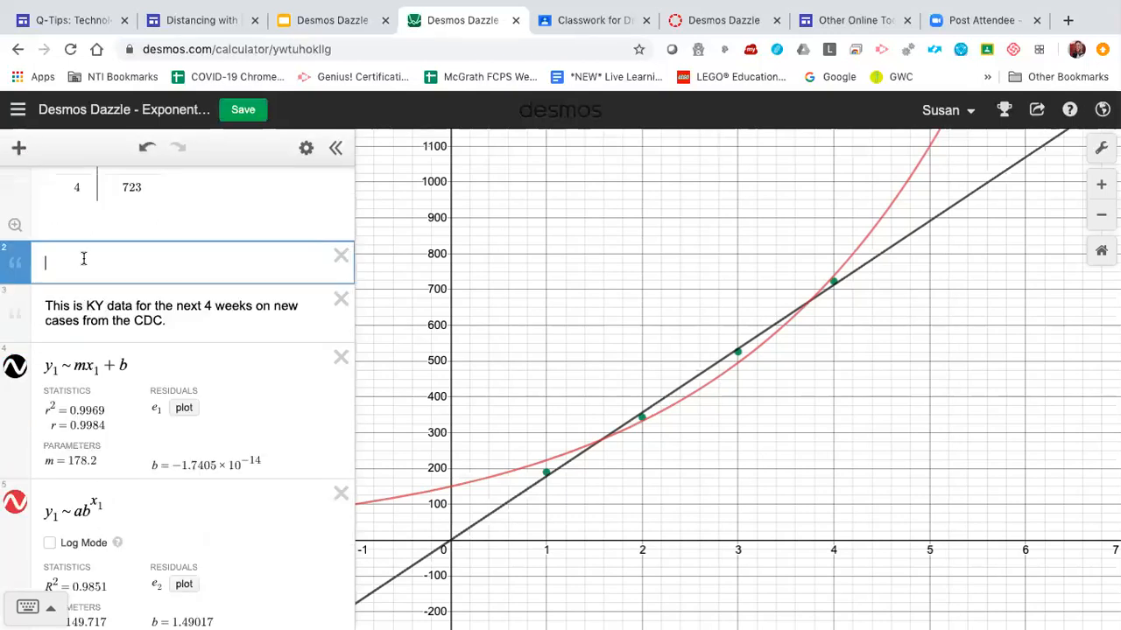
type("learn.desmos.co")
key("BackSpace")
key("BackSpace")
key("BackSpace")
type("s.com")
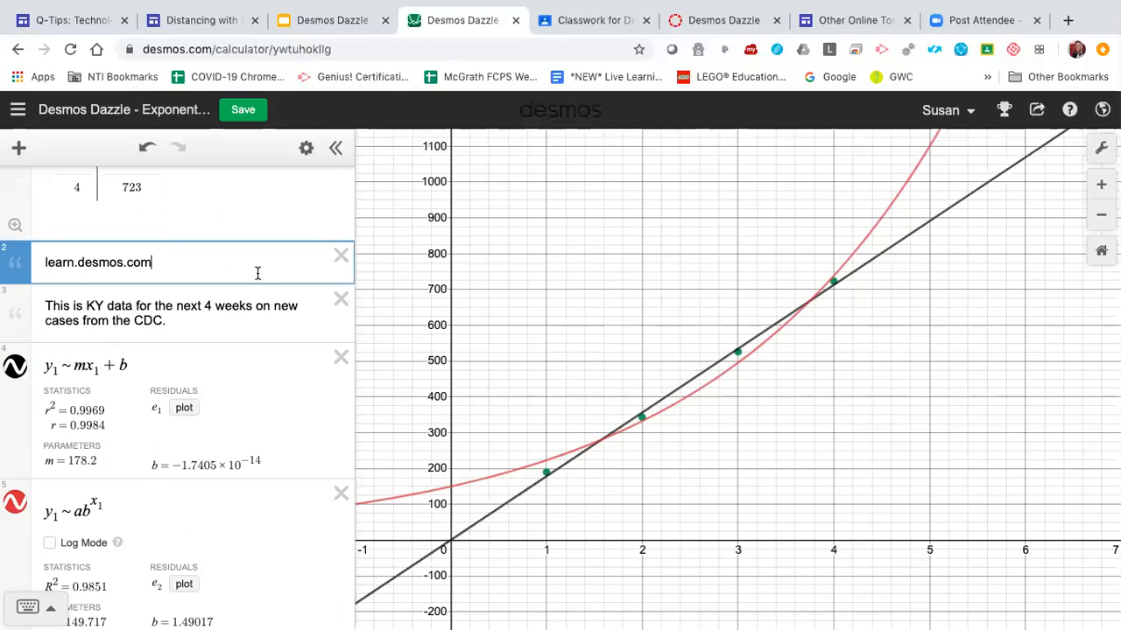
left_click(250, 318)
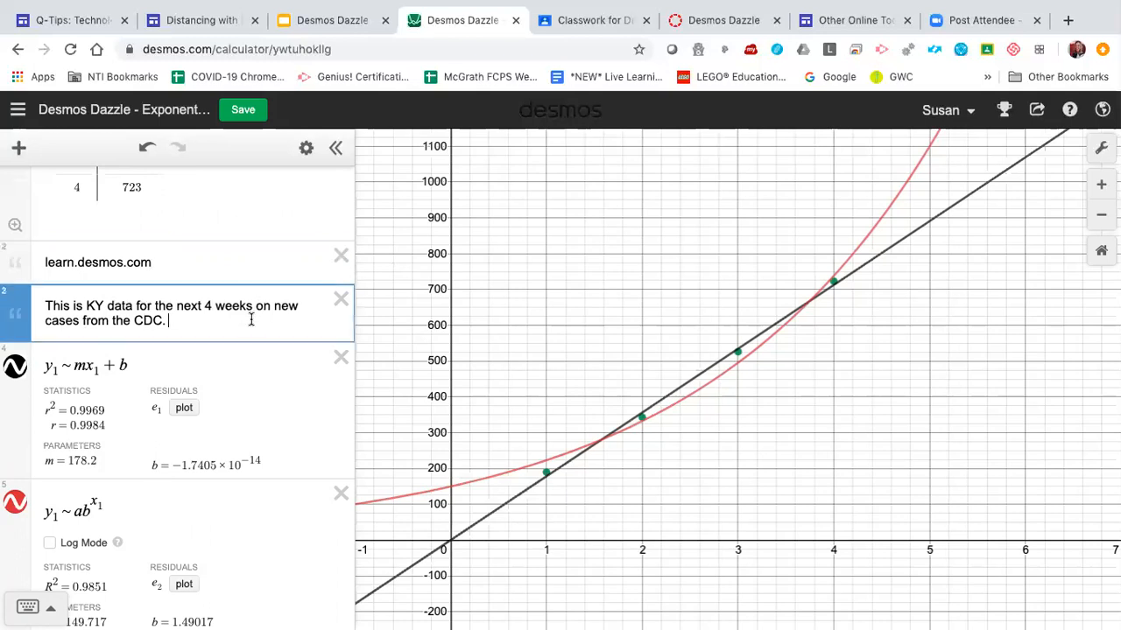
left_click(169, 261)
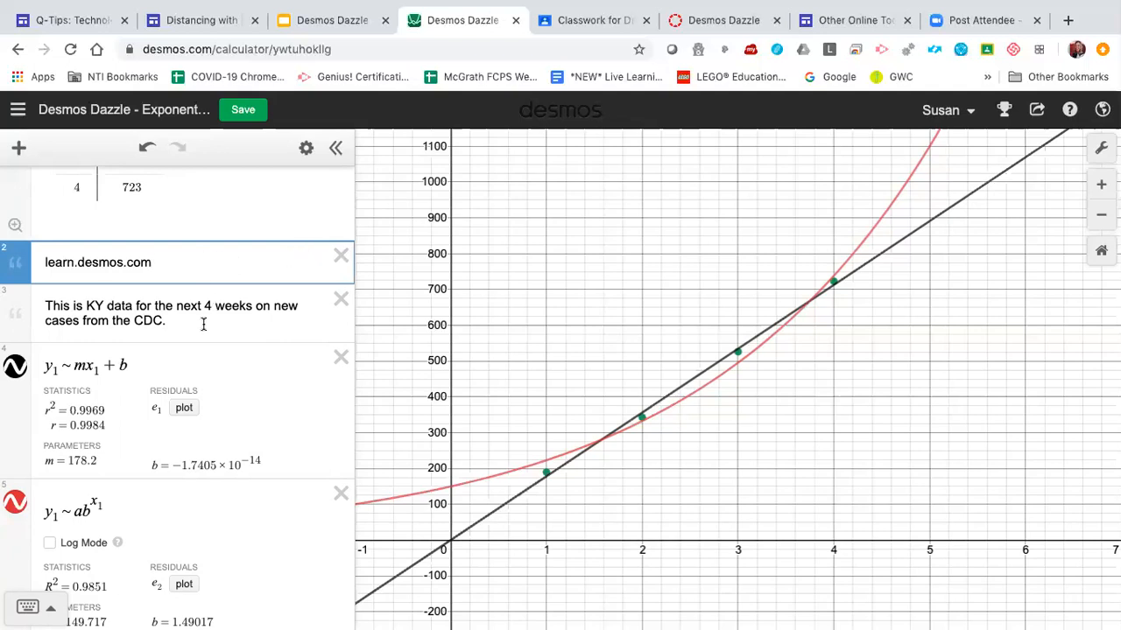
- Hide the linear and exponential regression curves of the KY data
scroll(204, 324, "down", 1)
scroll(105, 298, "down", 2)
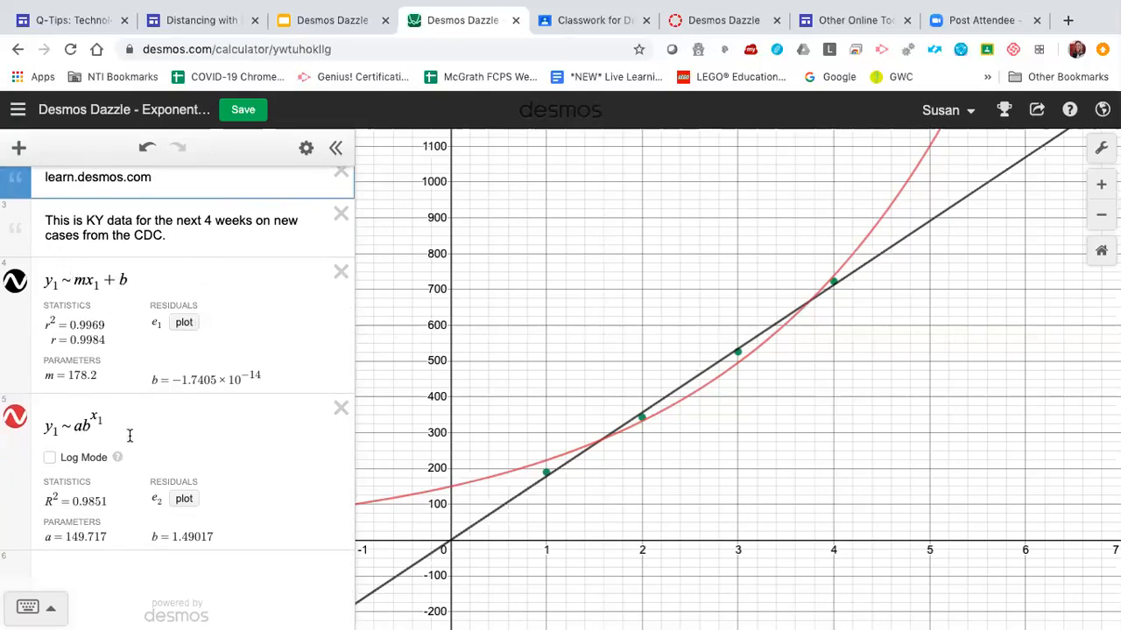
scroll(129, 436, "down", 1)
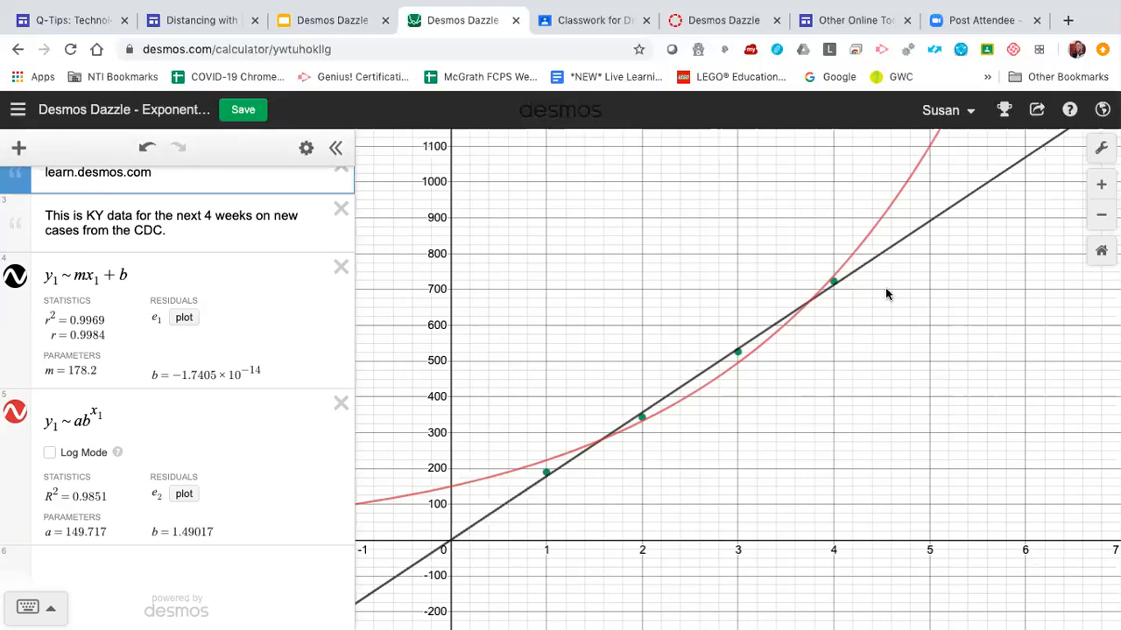
scroll(242, 260, "up", 3)
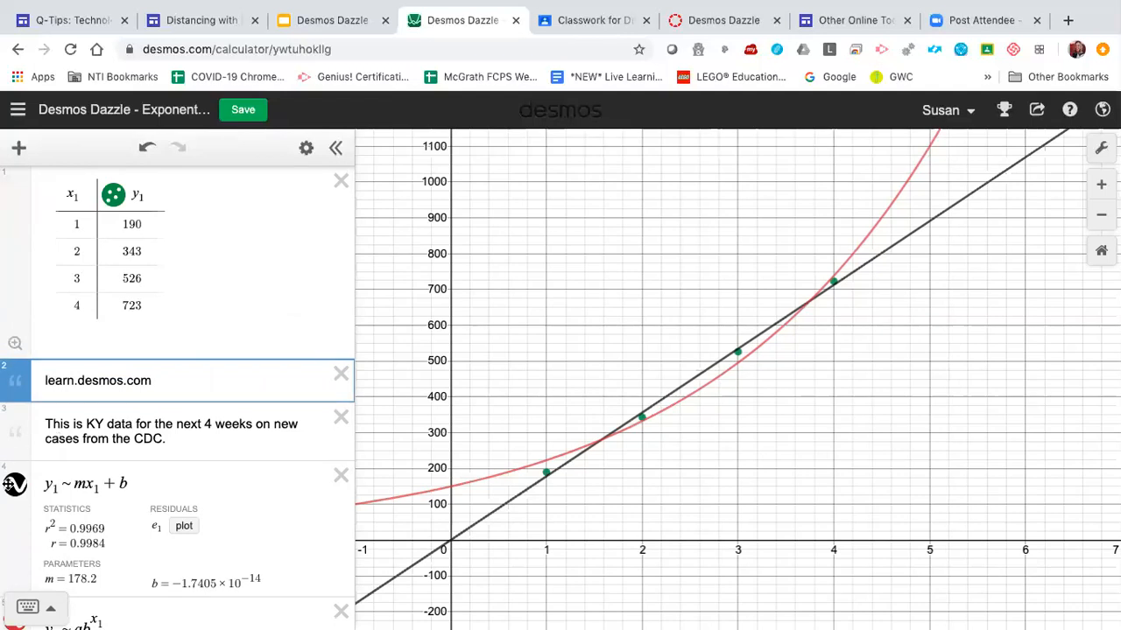
left_click(14, 487)
scroll(14, 491, "down", 3)
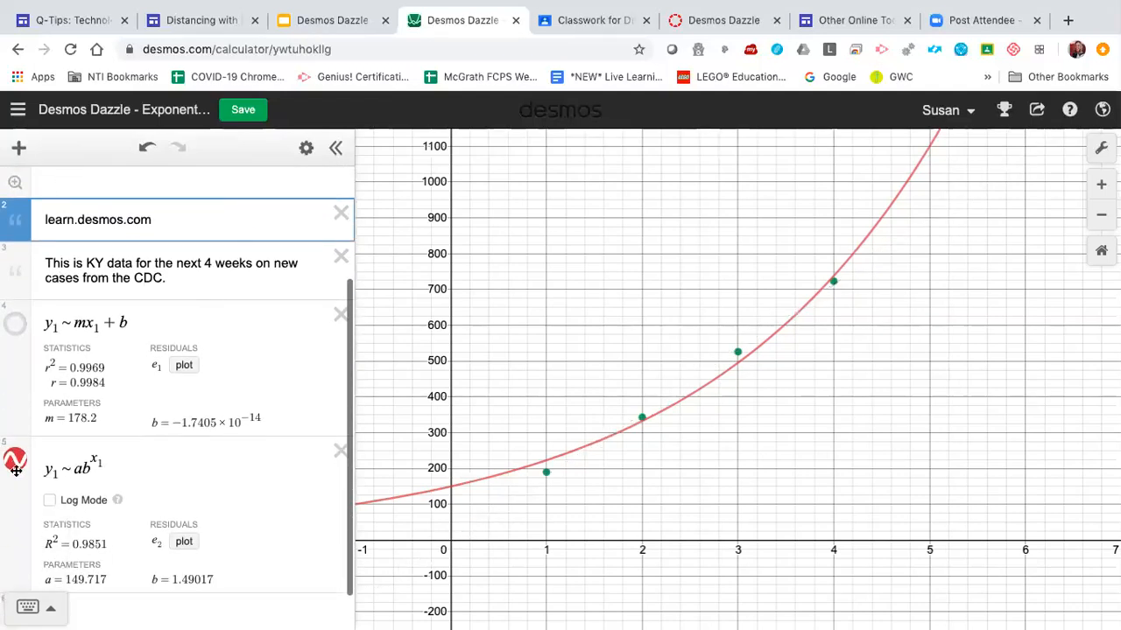
scroll(167, 320, "up", 3)
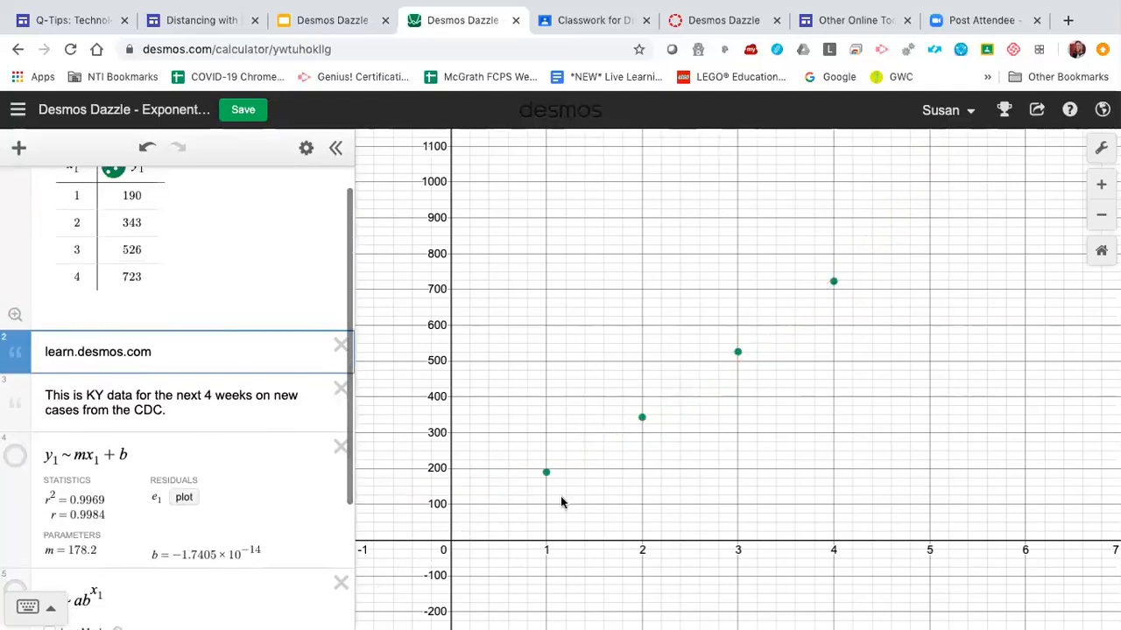
- Restore the default graph view and set the x-axis minimum to 0 in the graph settings
left_click(1102, 254)
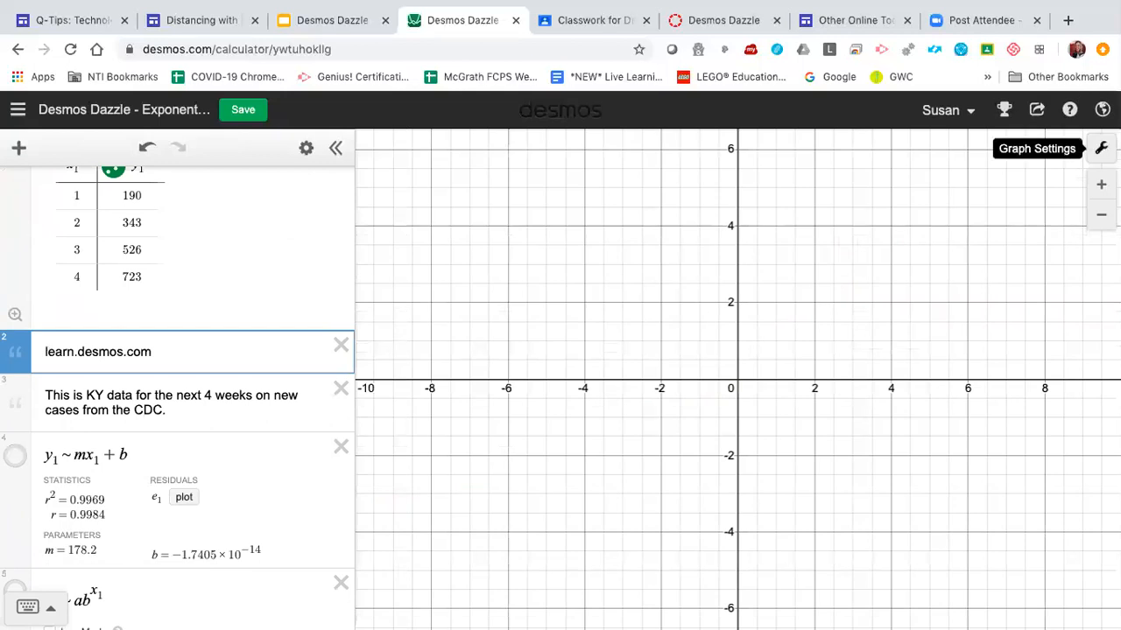
left_click(1102, 148)
left_click_drag(888, 394, 860, 394)
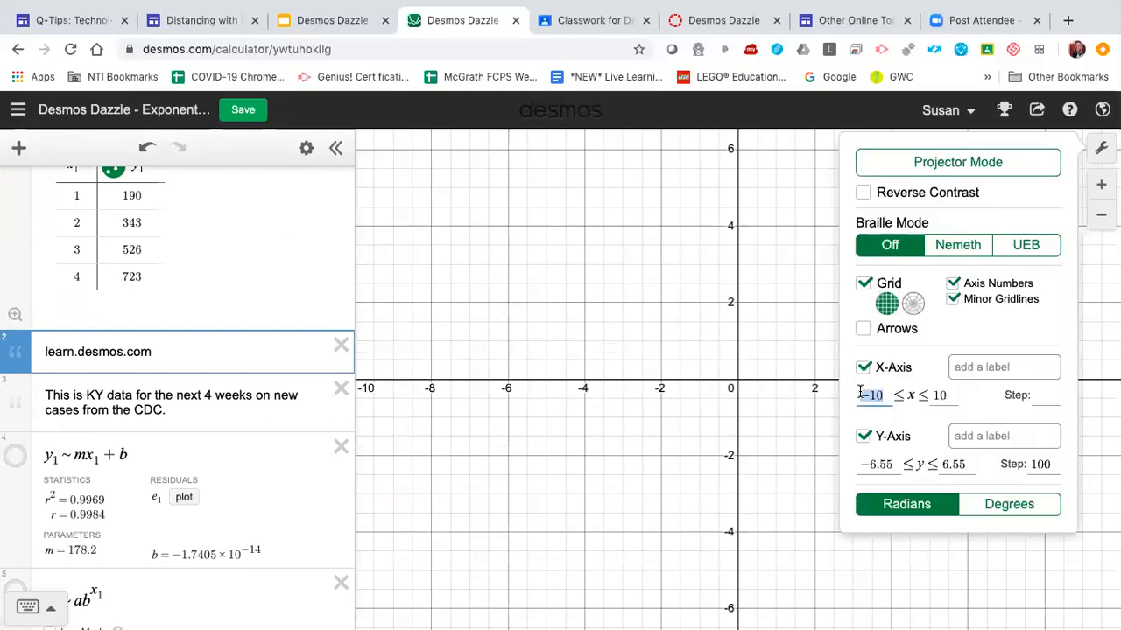
type("0")
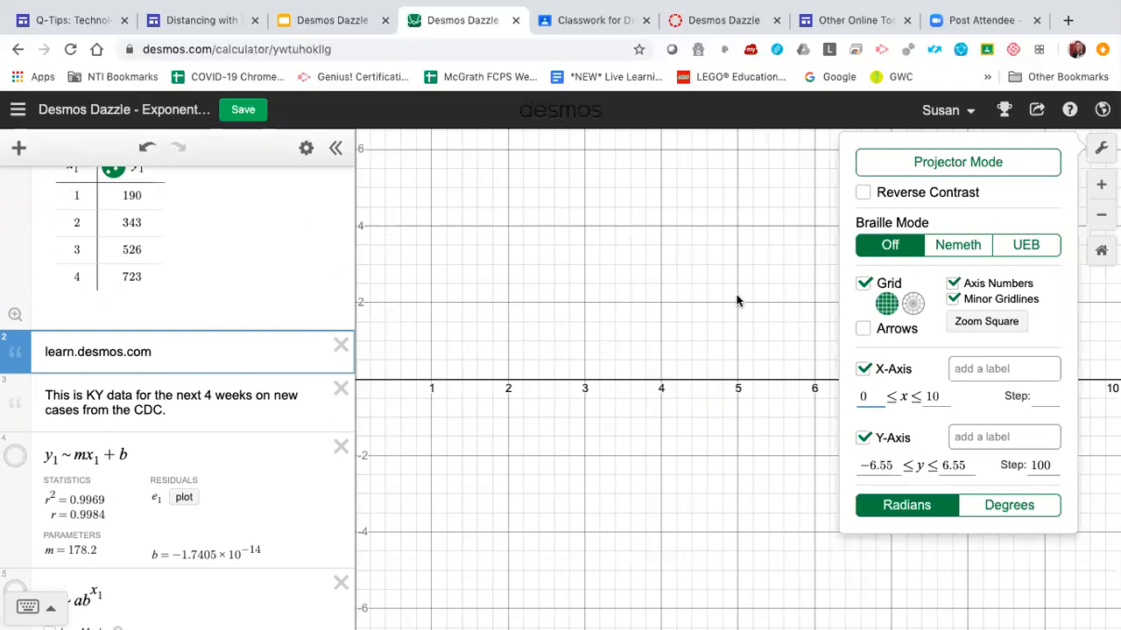
left_click(934, 395)
- Set the y-axis range from 100 to 750
left_click_drag(890, 465, 857, 465)
type("100")
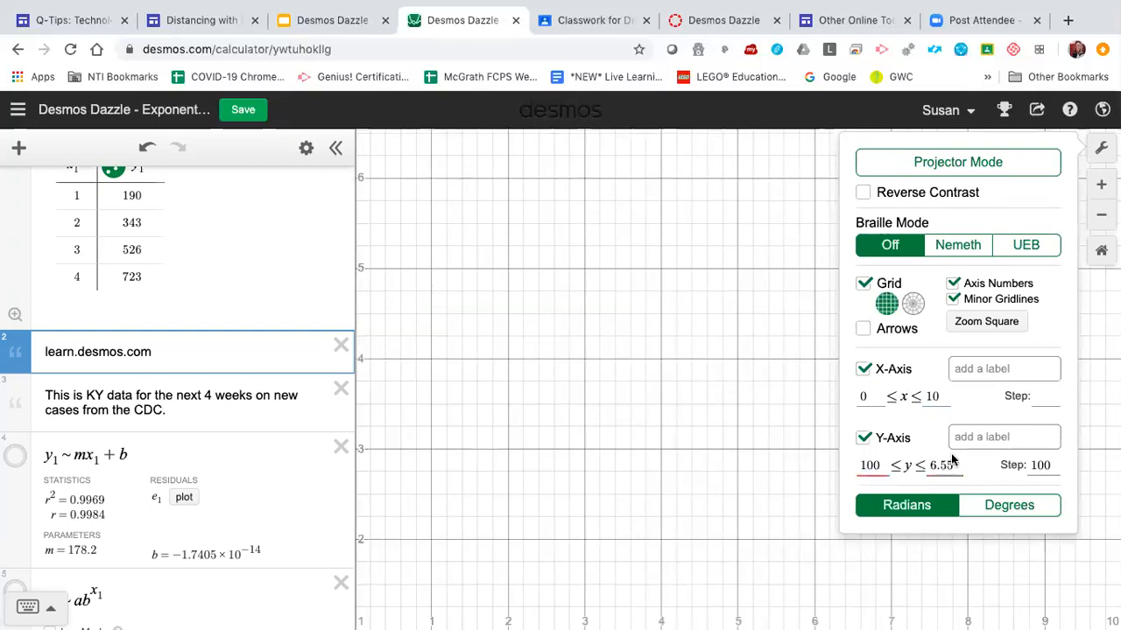
left_click_drag(959, 465, 933, 465)
type("750")
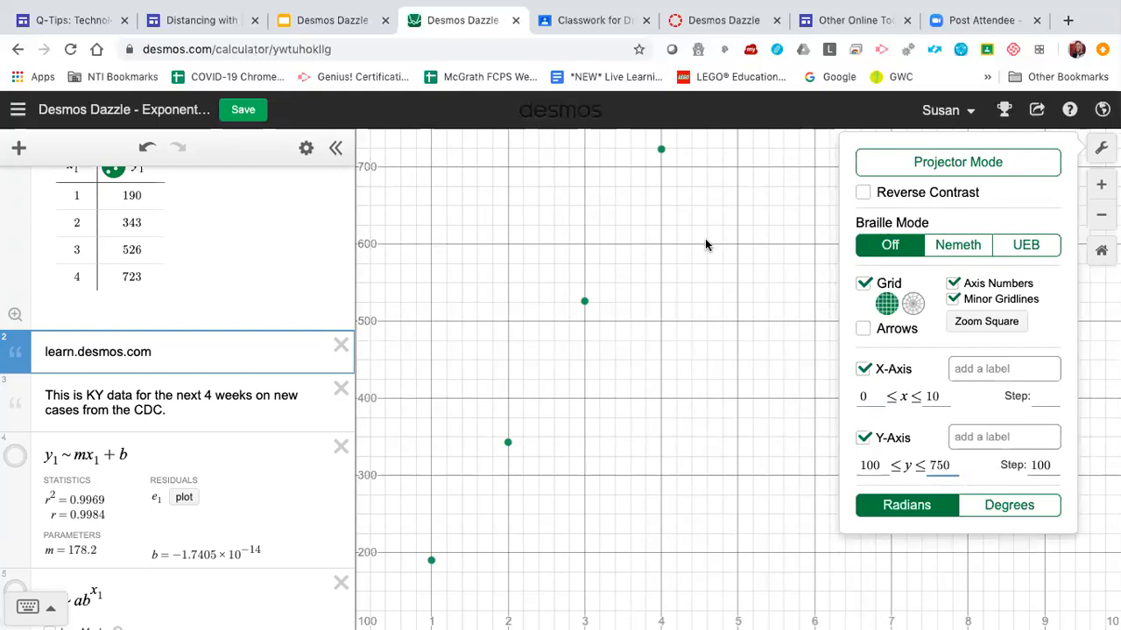
- Close the graph settings and zoom the graph until the axes and all four data points fit
left_click(1102, 251)
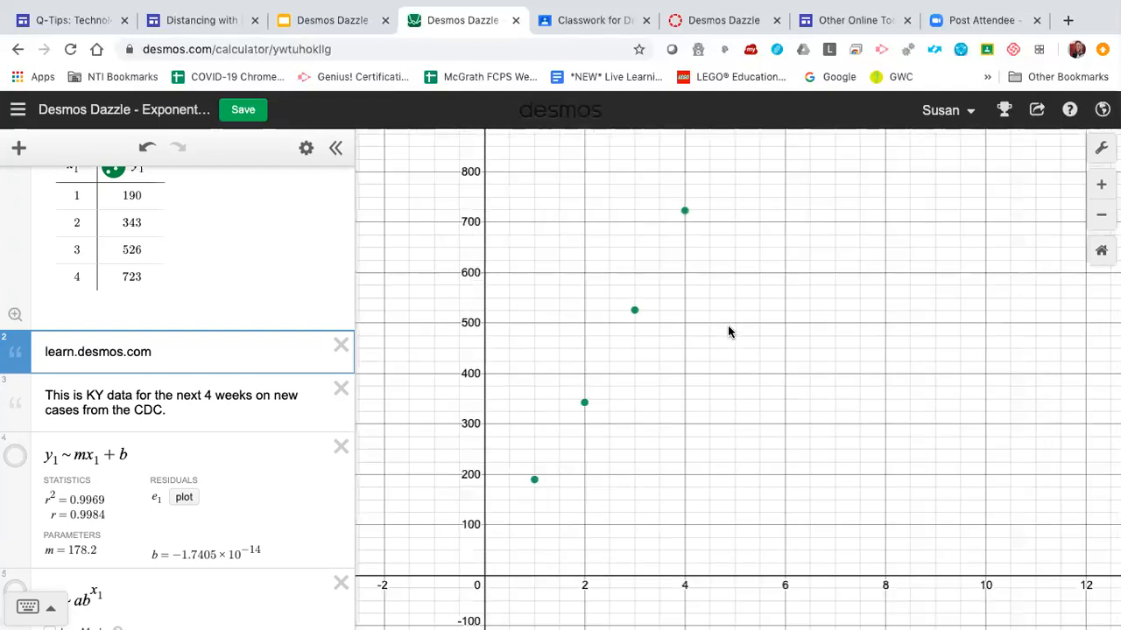
scroll(727, 332, "up", 2)
scroll(702, 345, "down", 1)
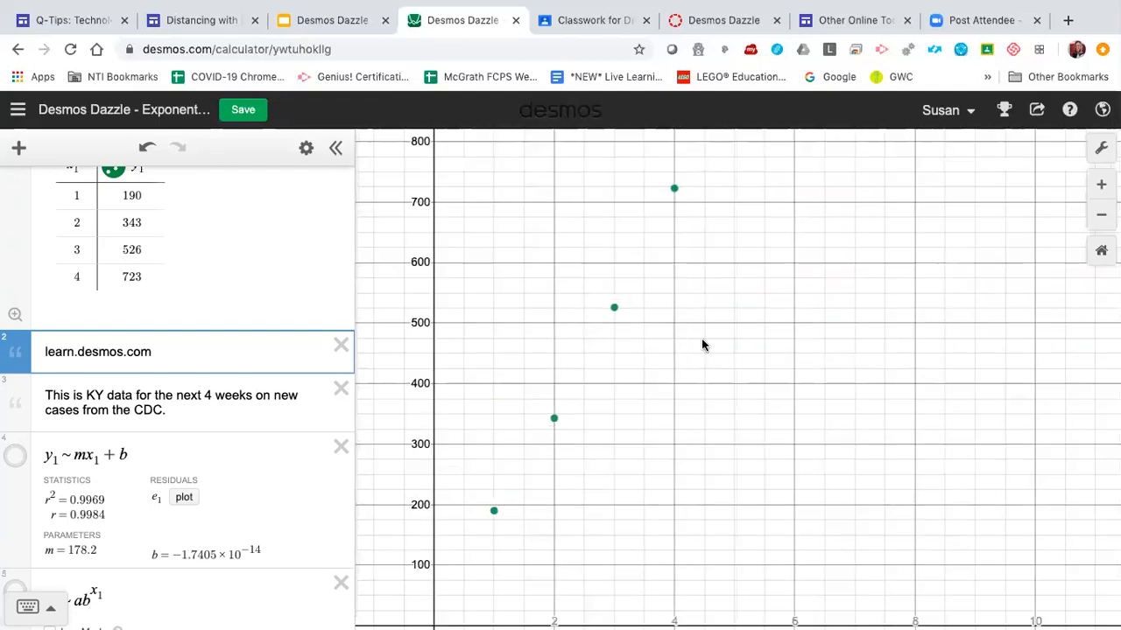
scroll(703, 345, "down", 1)
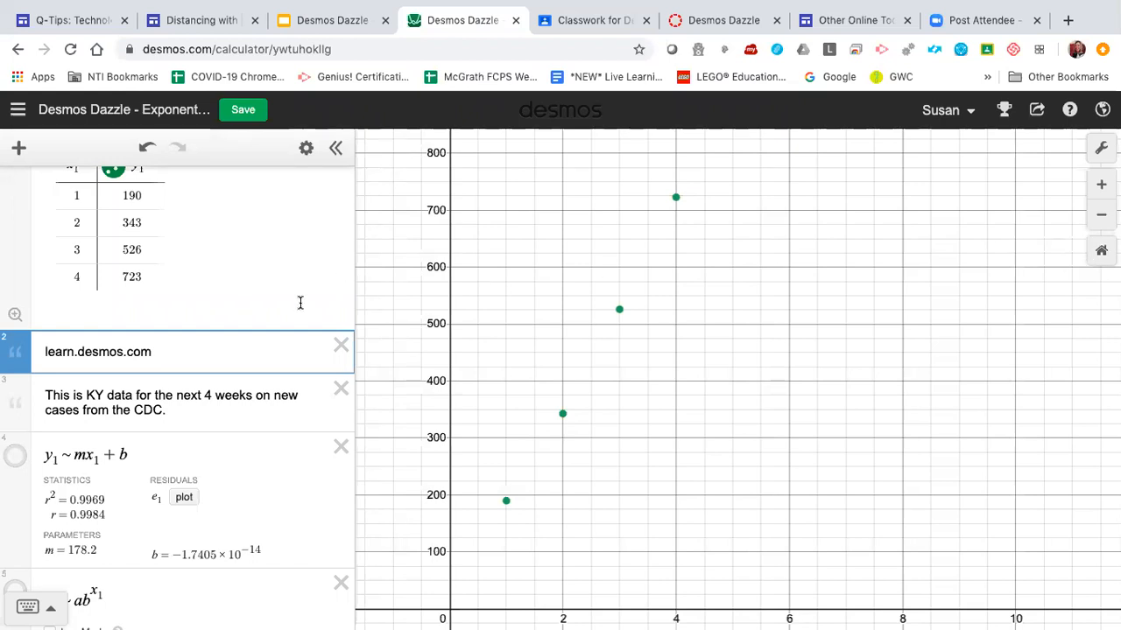
- Create a new blank graph and enter 2+2 as its first expression
scroll(272, 452, "up", 1)
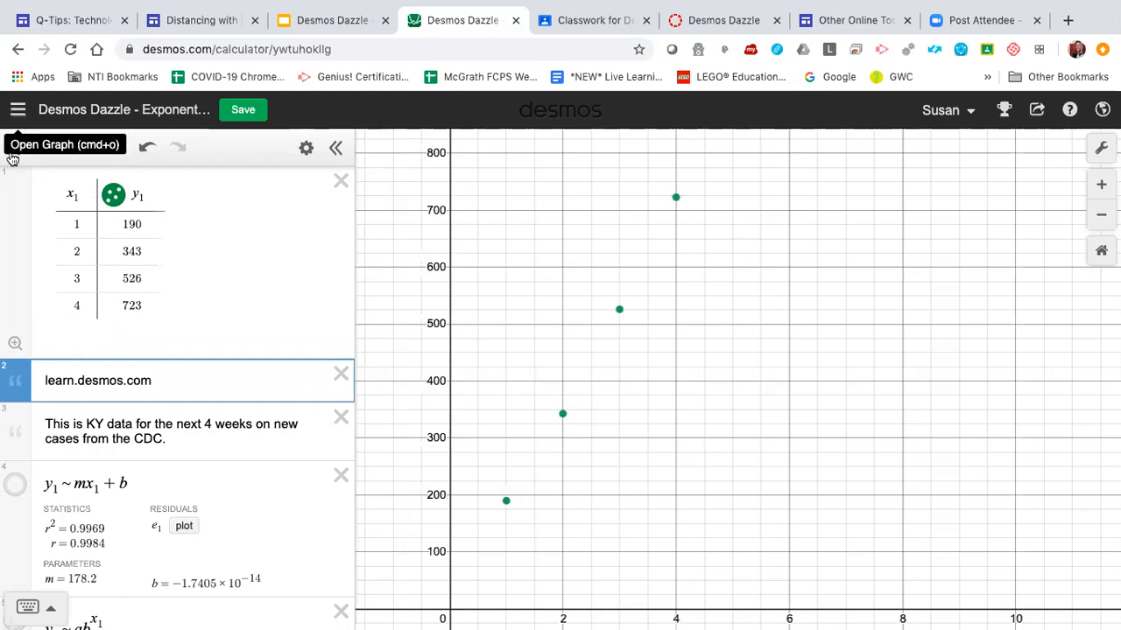
left_click(18, 111)
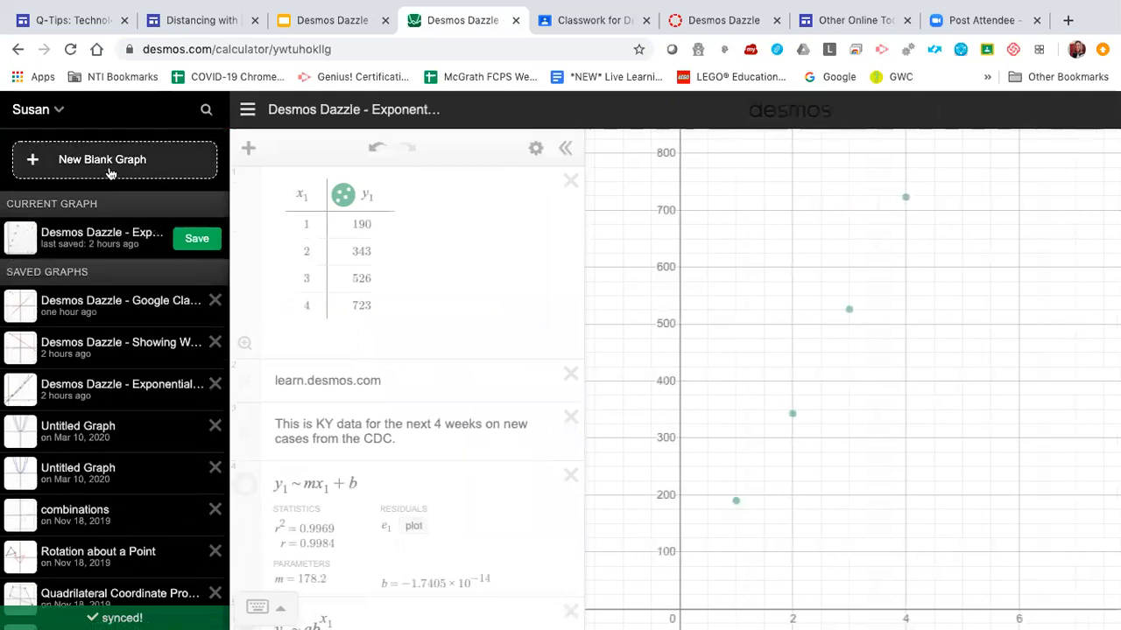
left_click(113, 166)
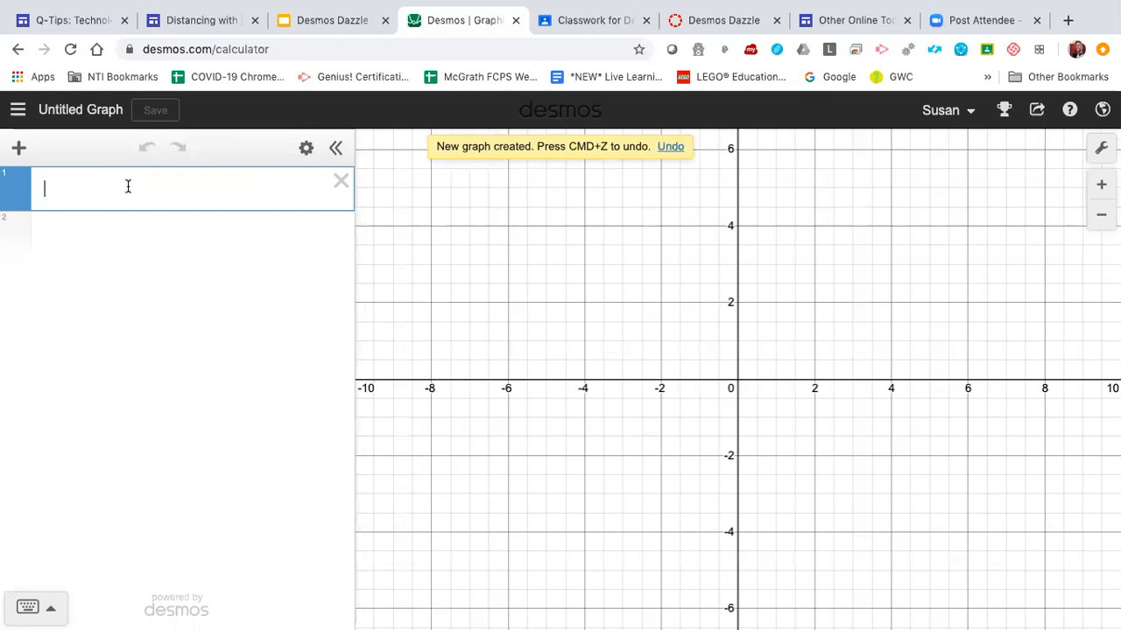
type("2+2")
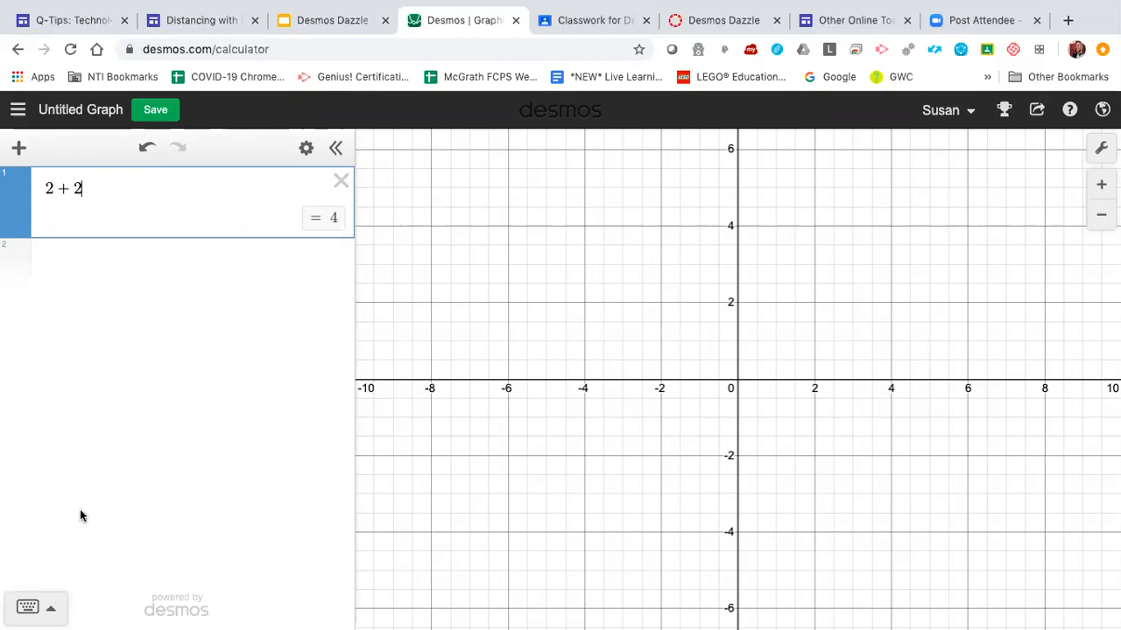
- Show the on-screen keypad and start a second expression line
left_click(44, 613)
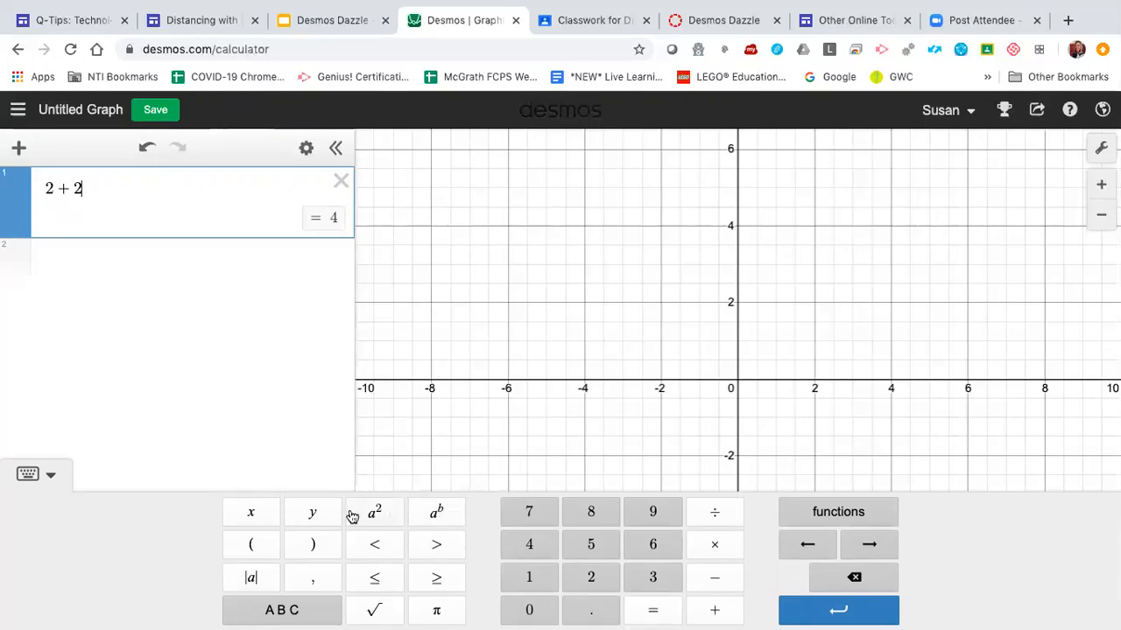
left_click(105, 260)
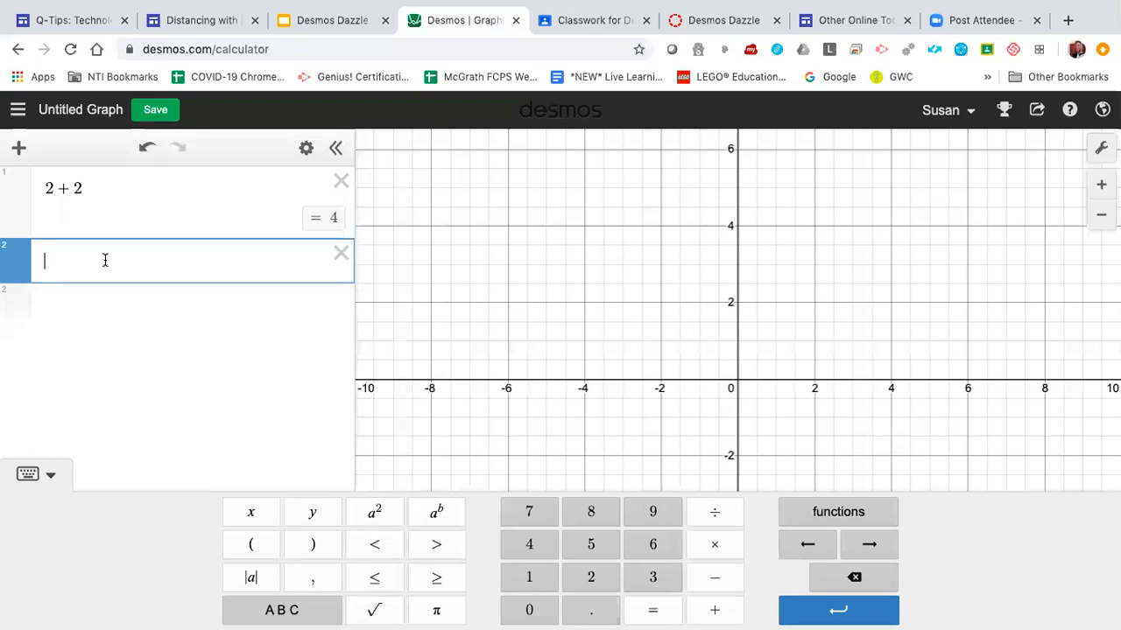
type("y1")
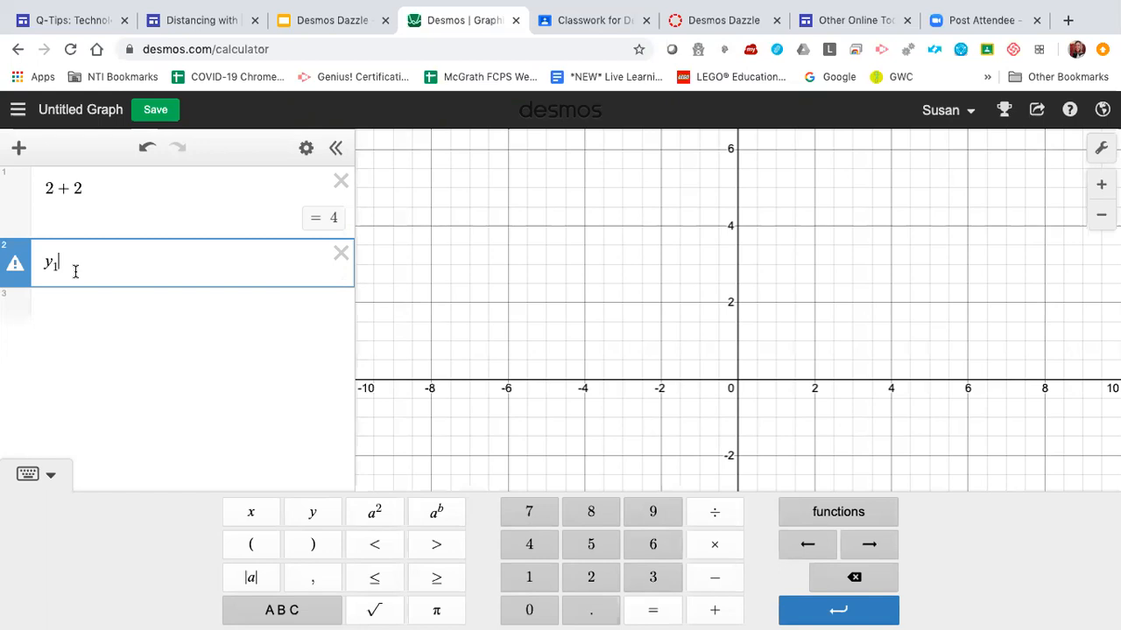
key("BackSpace")
key("BackSpace")
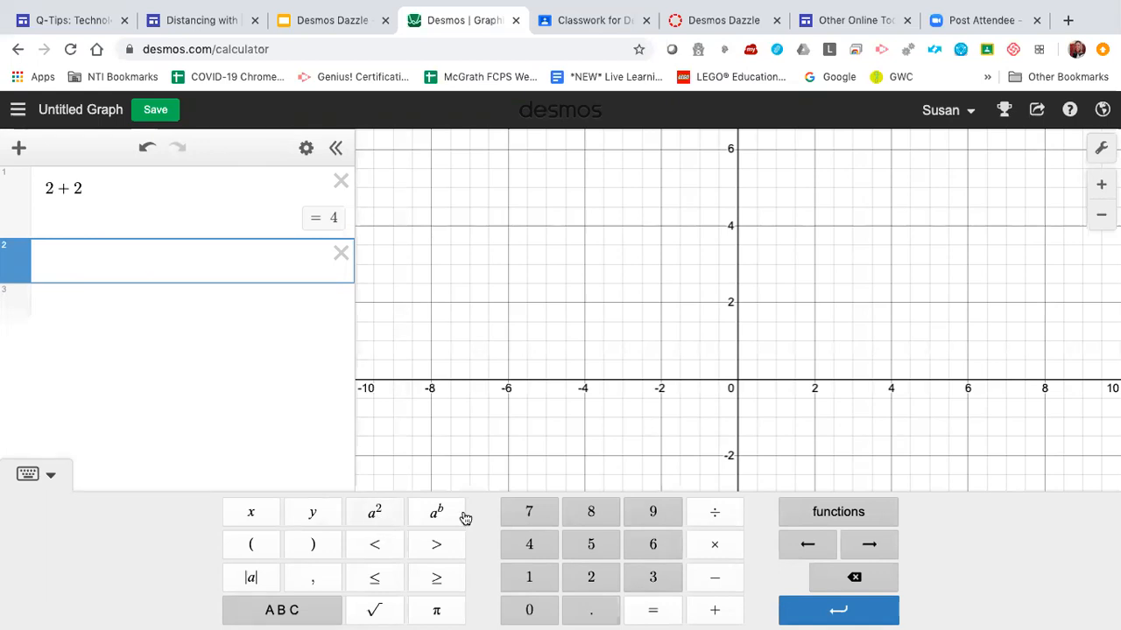
- Enter 7²+36 as the second expression and the fraction 7/9 as the third
left_click(530, 512)
left_click(374, 512)
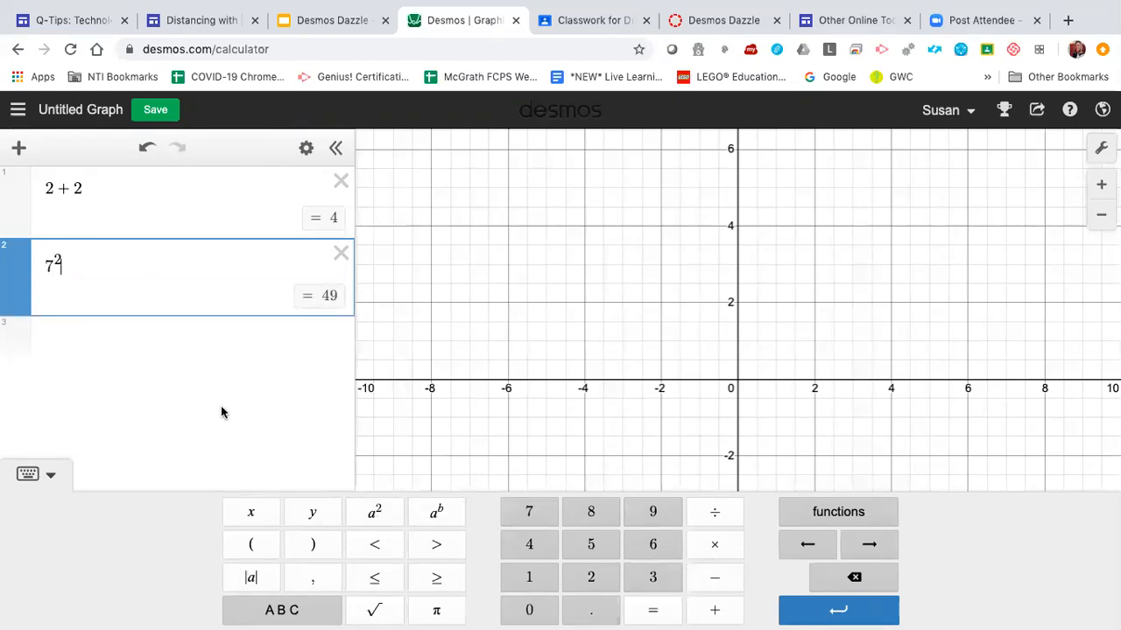
left_click(717, 611)
left_click(639, 578)
left_click(641, 552)
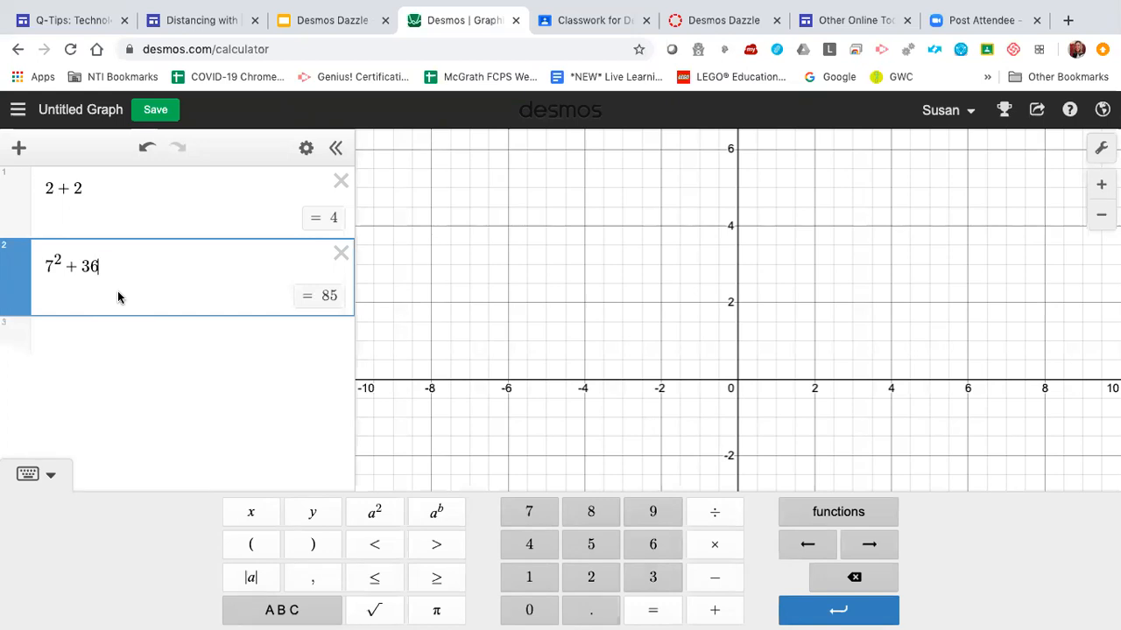
left_click(95, 340)
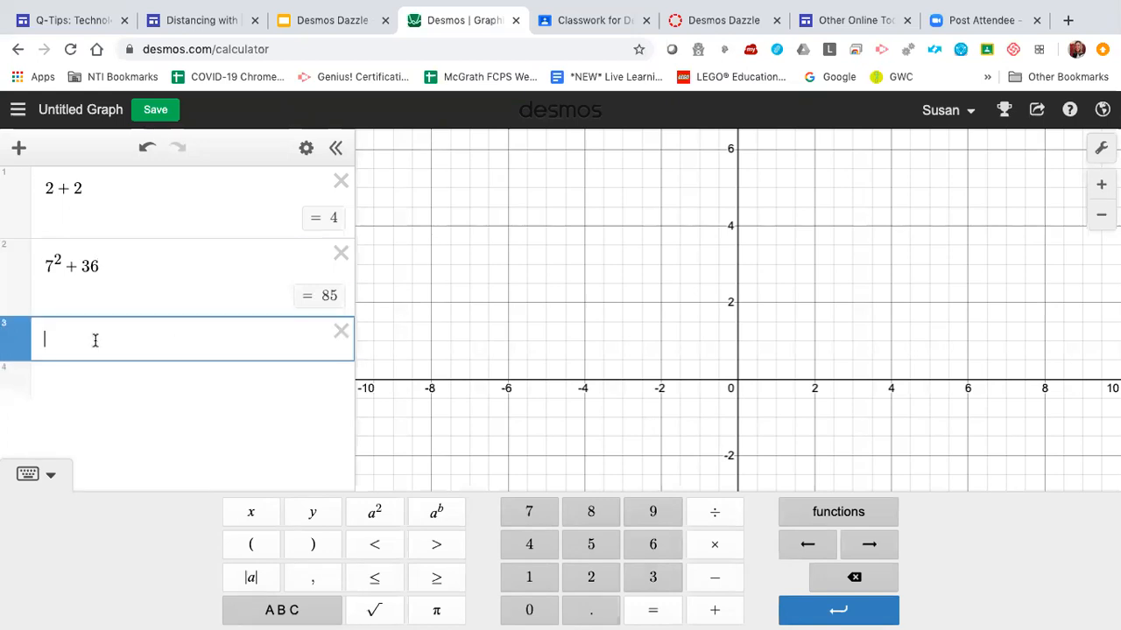
type("7/9")
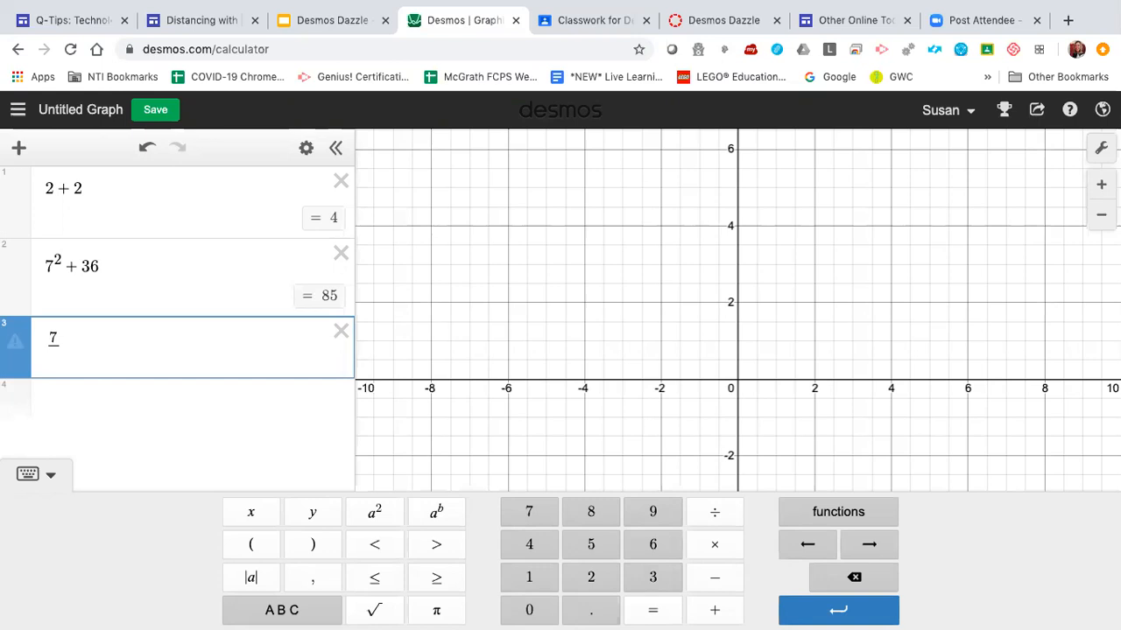
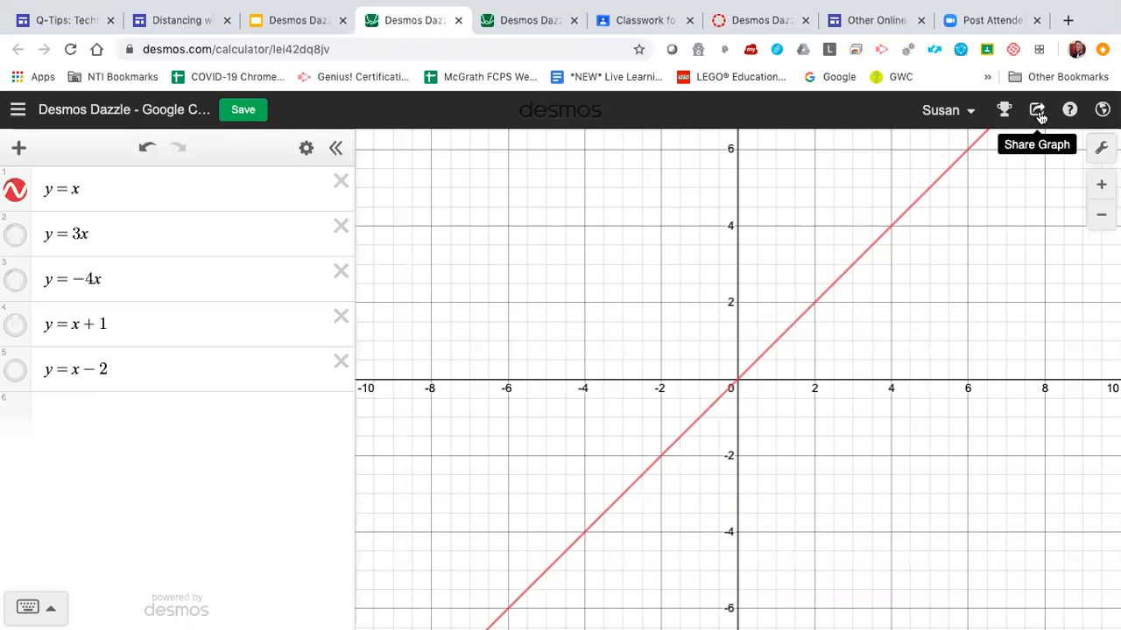
- Add a note reading "Describe the similarities and differences between y=x and other graphs." above y = x, and show the y = 3x line
left_click(17, 149)
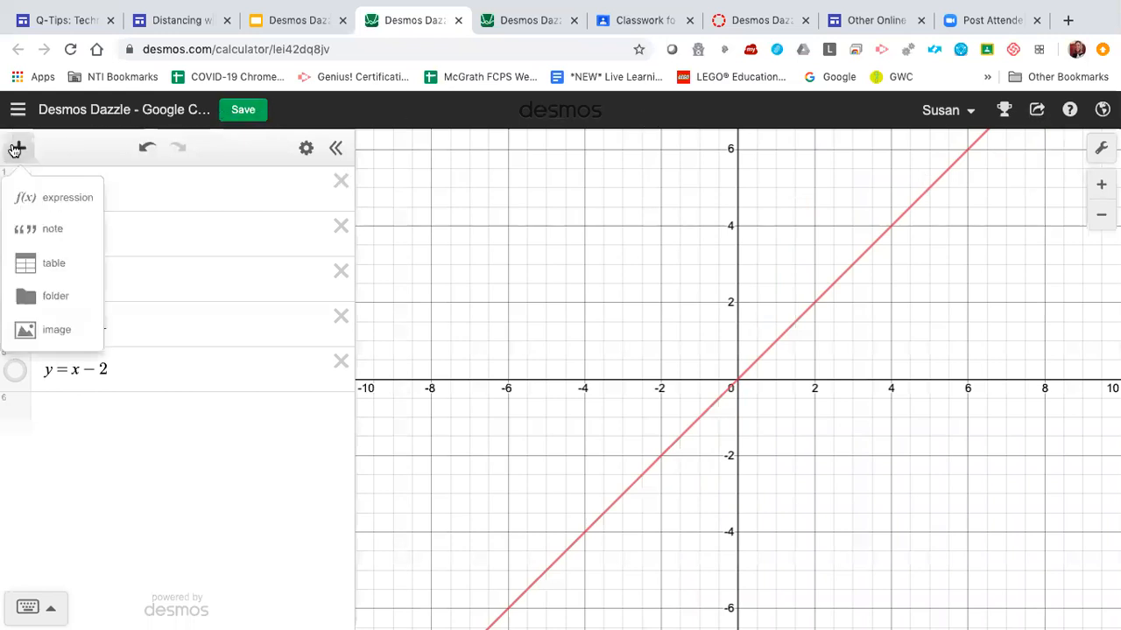
left_click(31, 229)
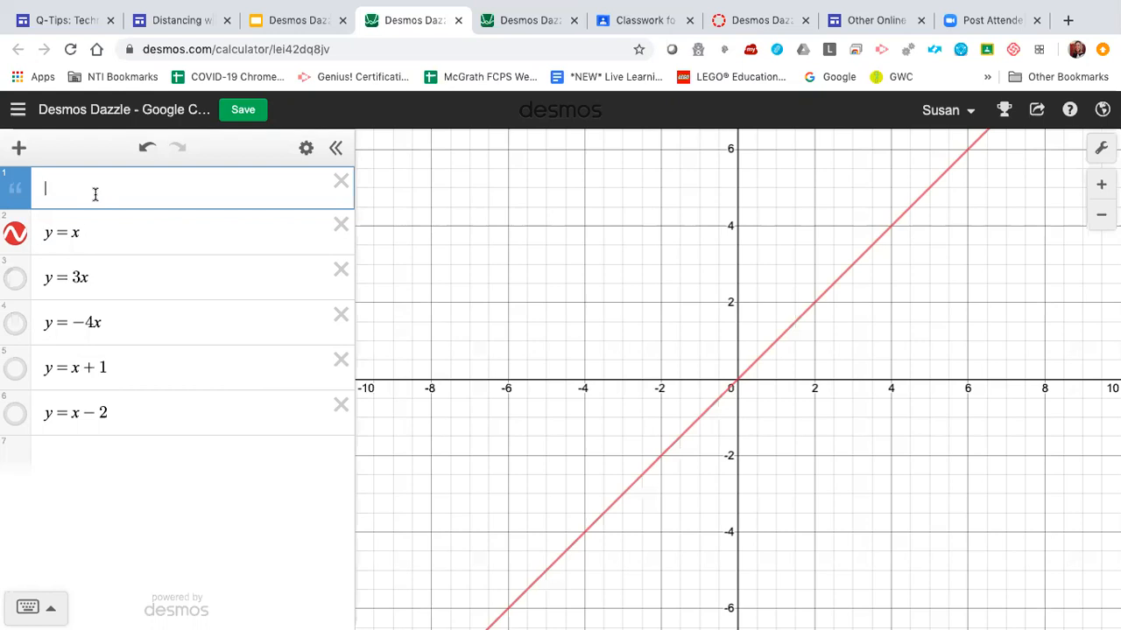
type("Desc")
type("ribe the simi")
type("laritiesa")
type("d")
type("d d")
type("ifference")
type("s between y=x")
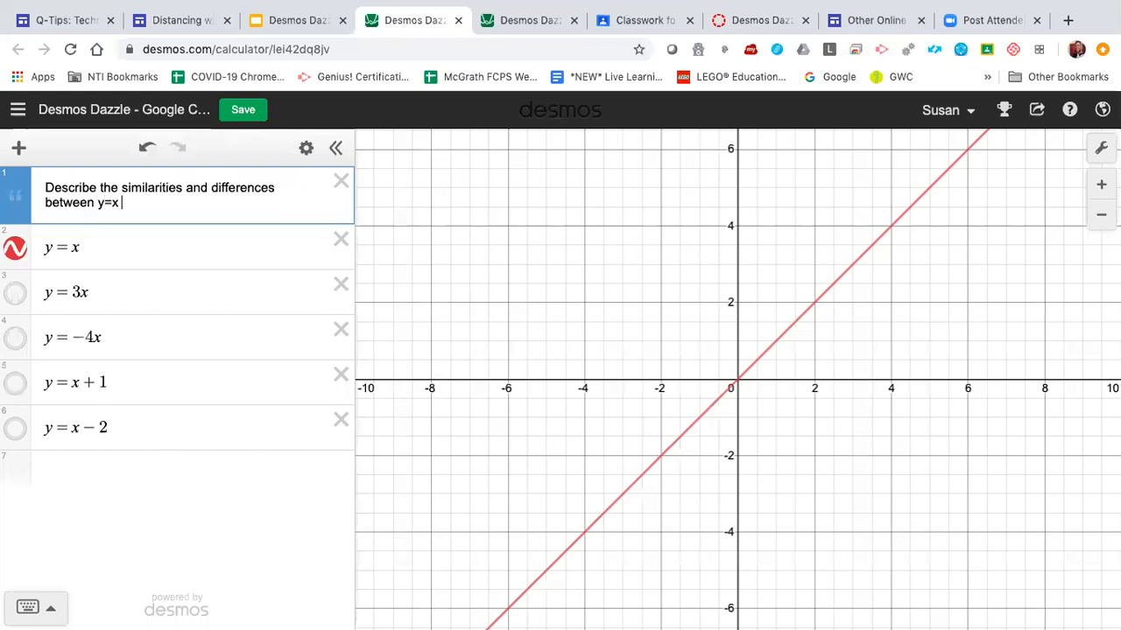
type(" and other graphs.")
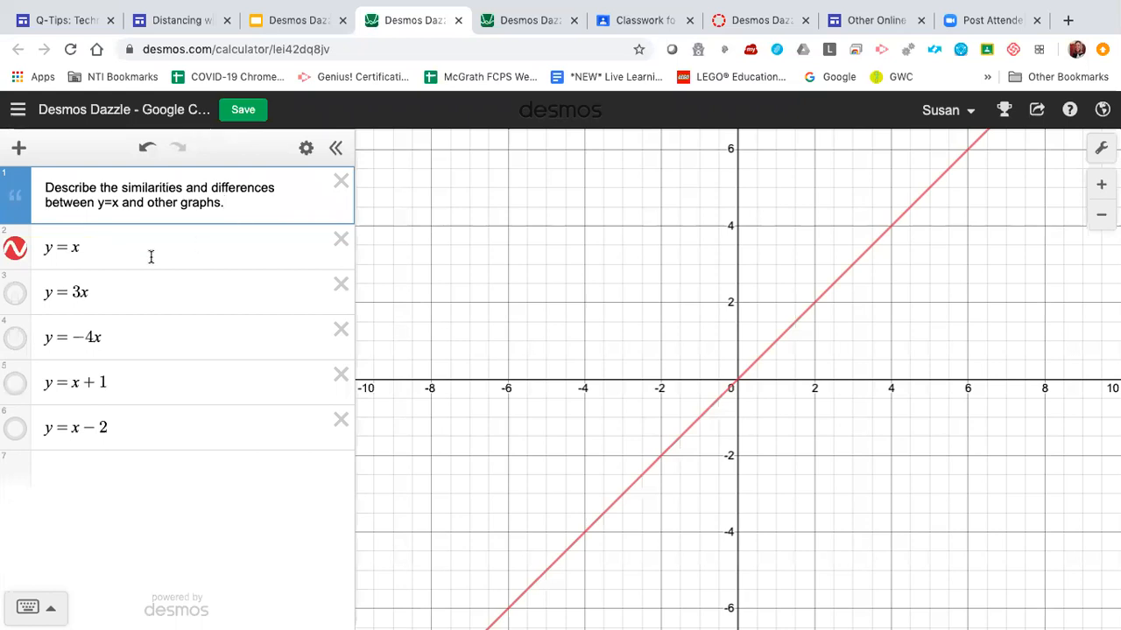
left_click(13, 293)
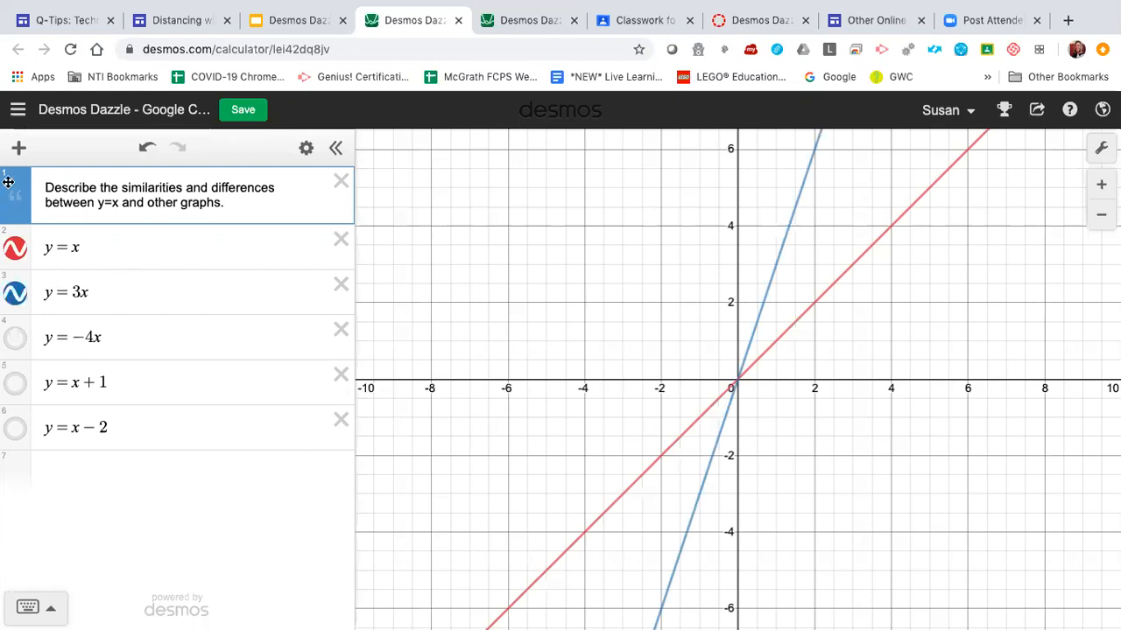
- Place an empty note below y = 3x and delete it
left_click(17, 154)
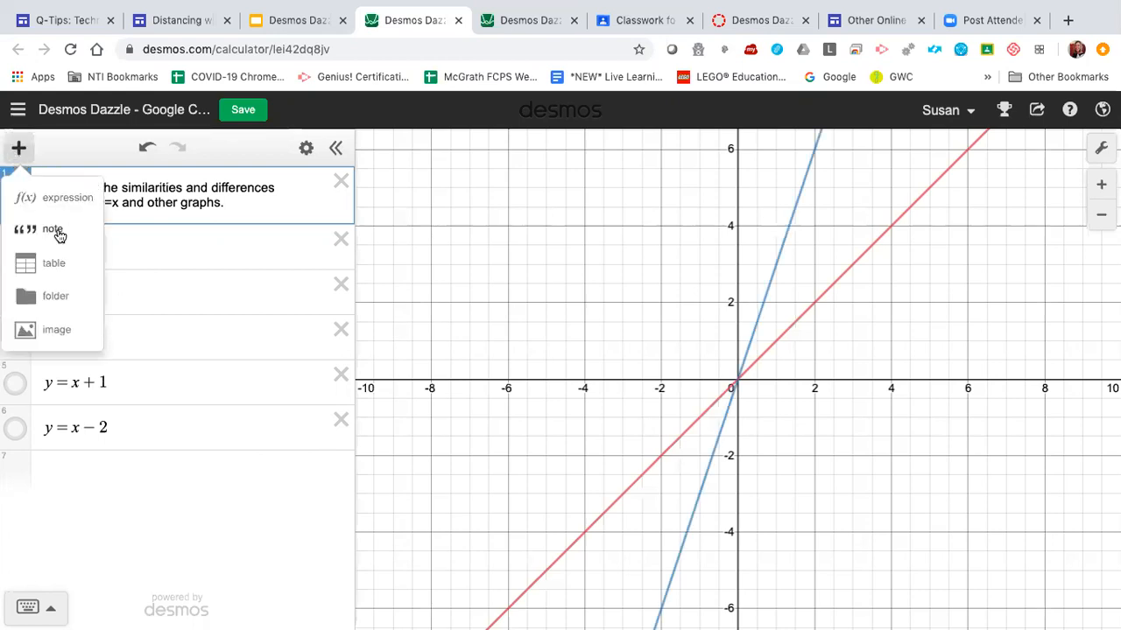
left_click(56, 235)
left_click_drag(15, 244, 12, 345)
left_click(80, 337)
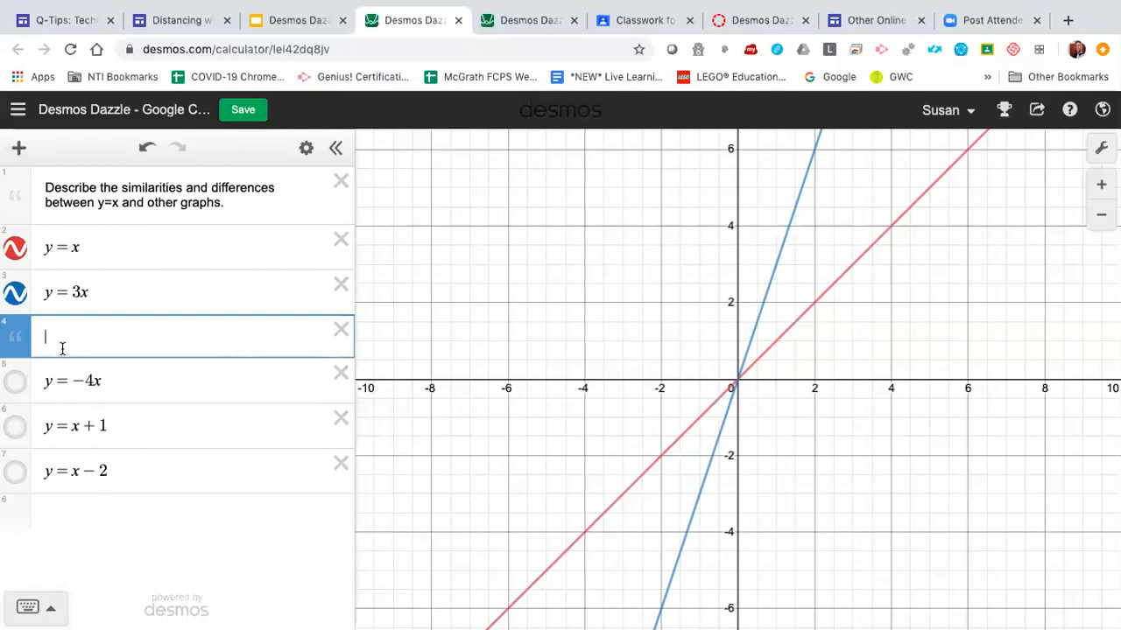
left_click(341, 334)
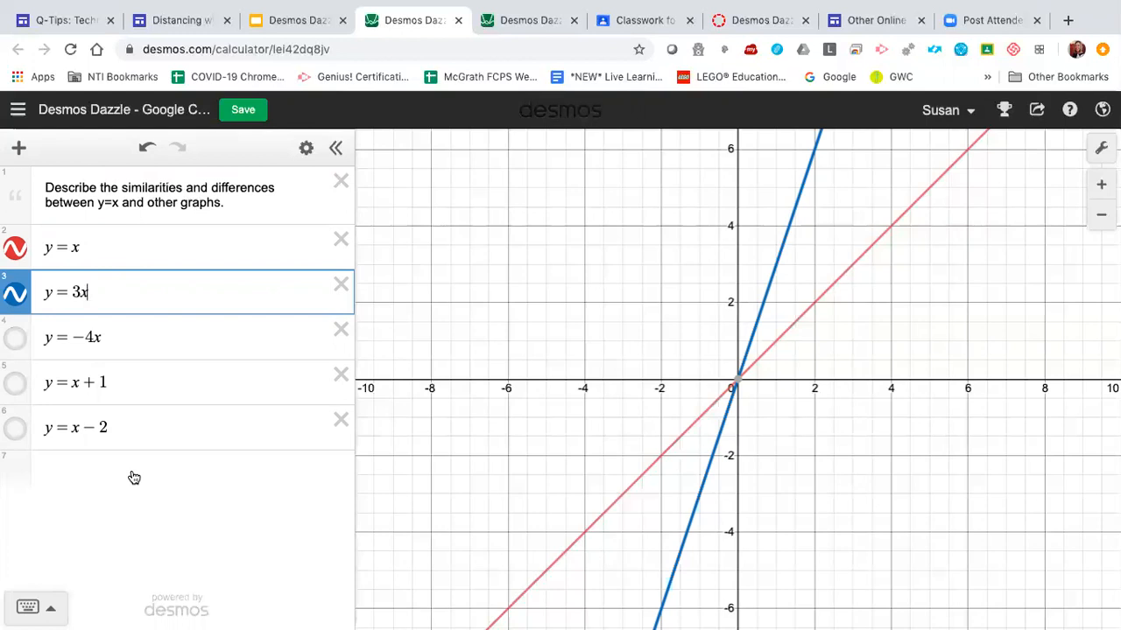
- Save the graph with the added comparison note
left_click(243, 110)
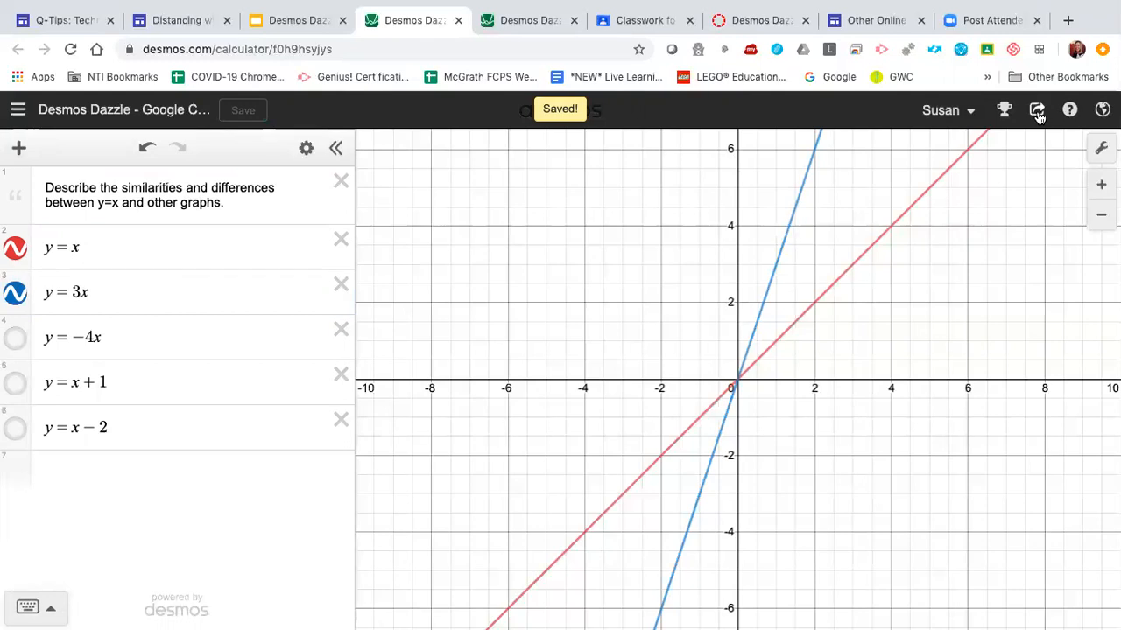
- Open the sharing options for the comparison graph and hide the y = 3x line
left_click(1037, 116)
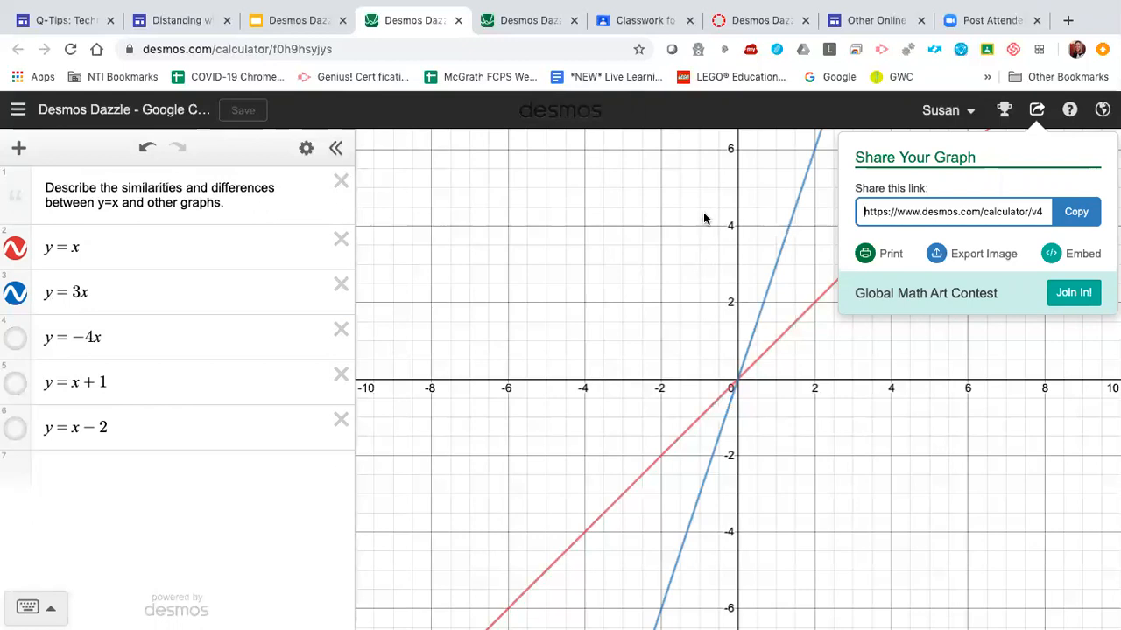
left_click(15, 296)
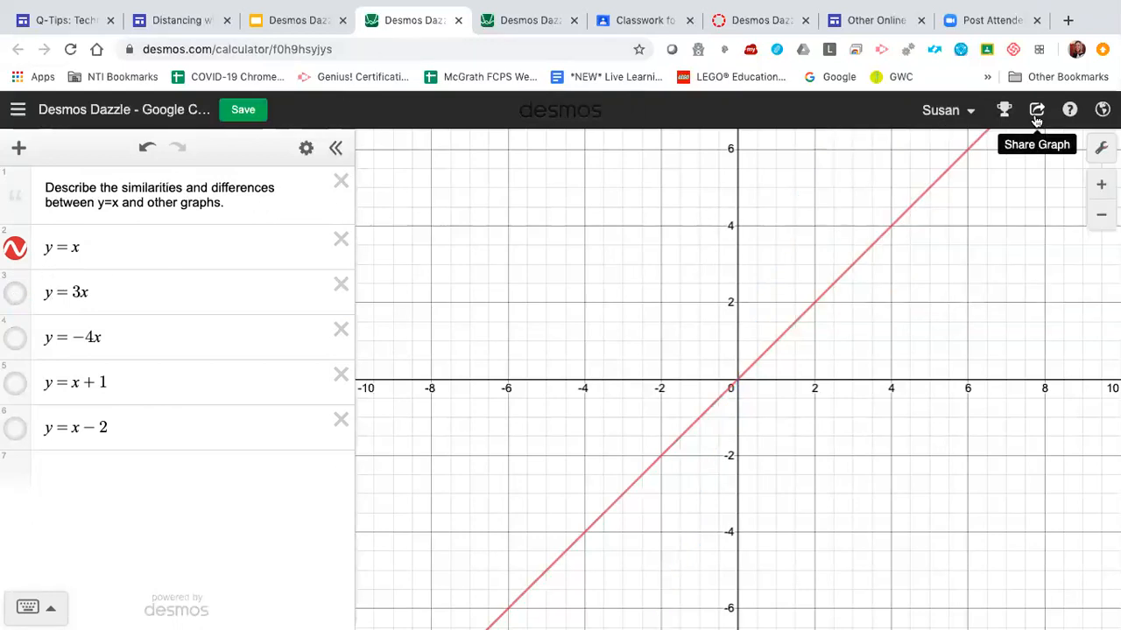
- Switch to the Google Slides presentation and advance to the NTI Week 3 Assignments slide
left_click(281, 25)
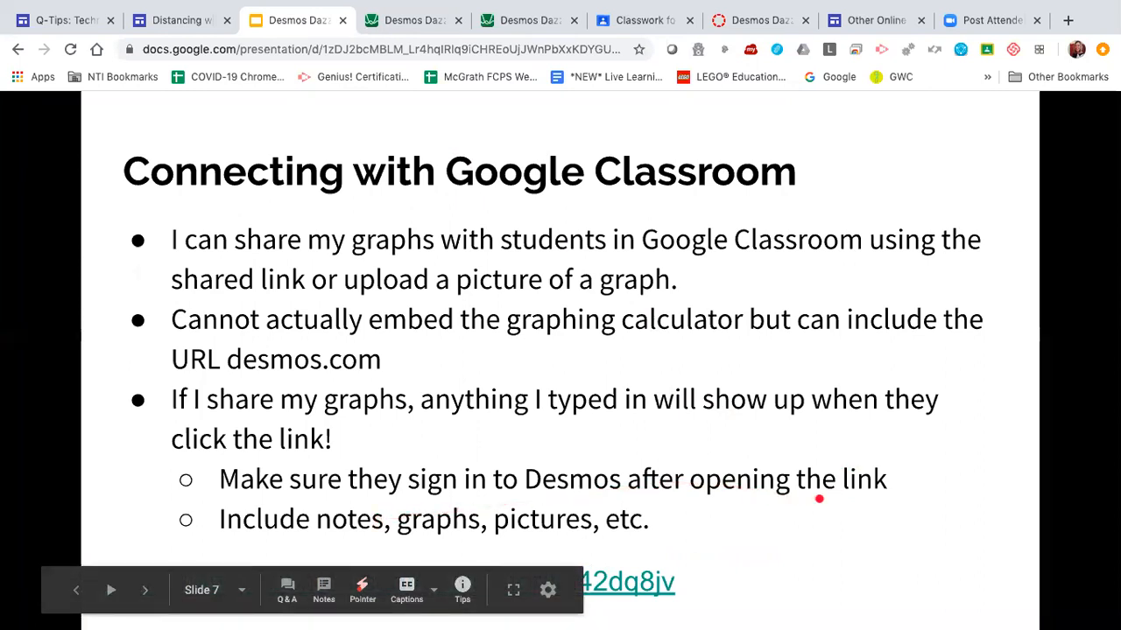
key("Right")
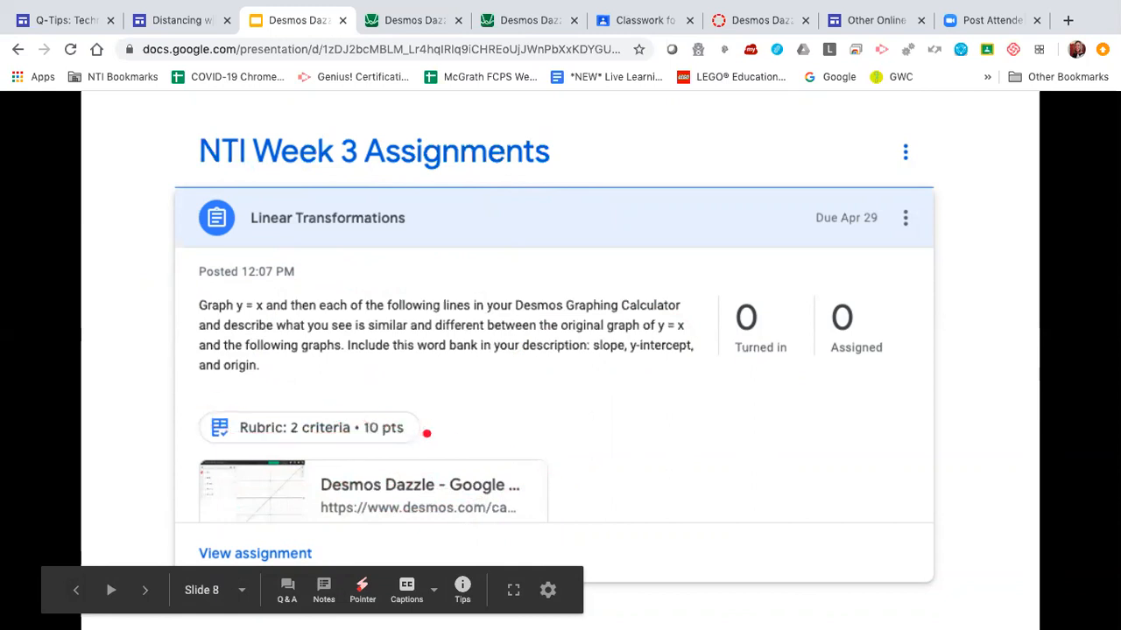
- Switch to Google Classroom and create an assignment titled "Linear Transformations Part 2", leaving the instructions empty
left_click(640, 29)
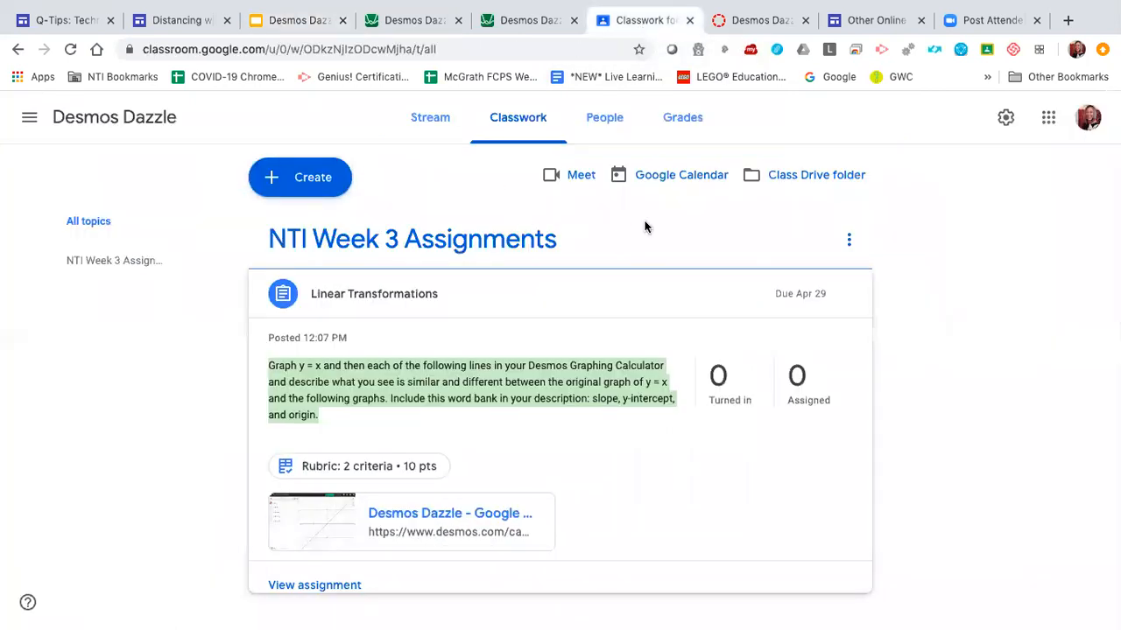
left_click(298, 179)
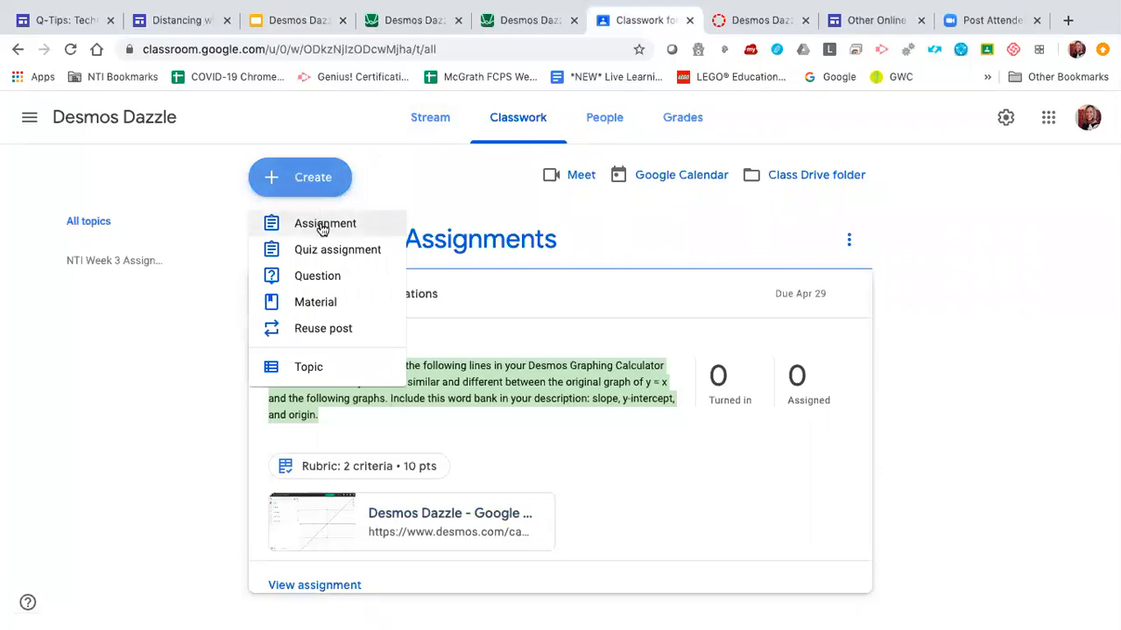
left_click(322, 226)
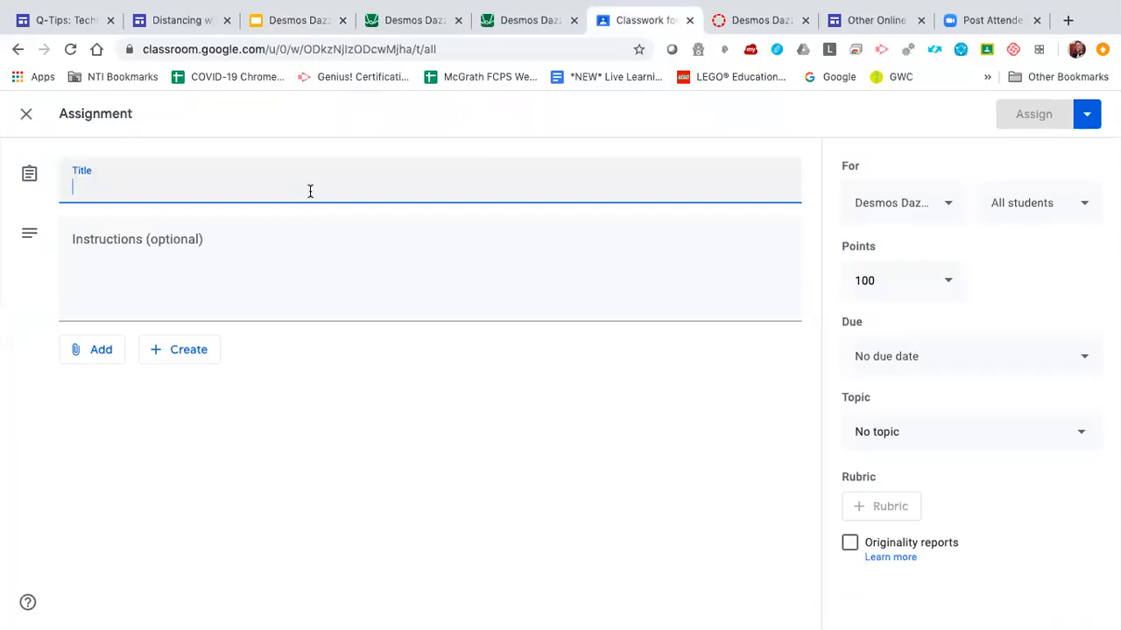
type("L")
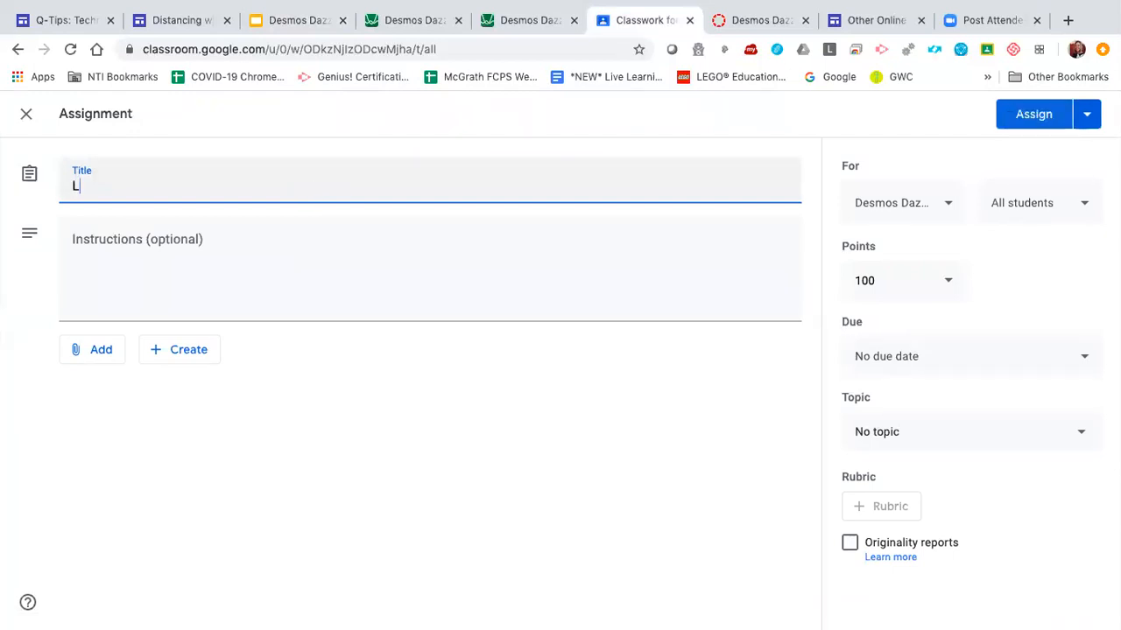
type("inear Transformations PArt 2")
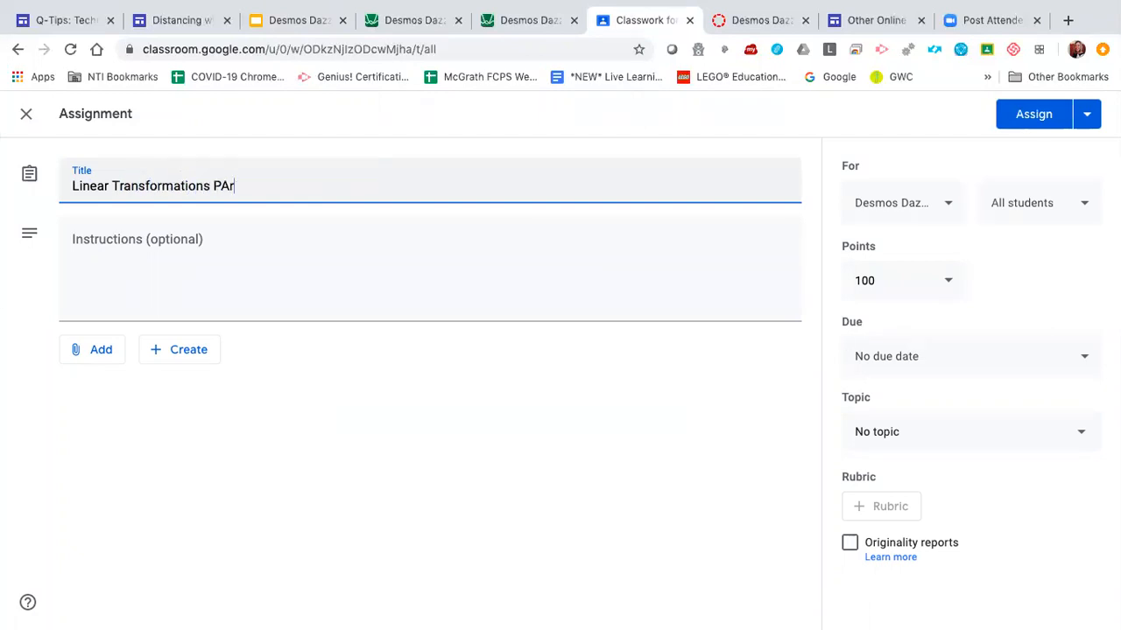
key("BackSpace")
key("BackSpace")
left_click(173, 233)
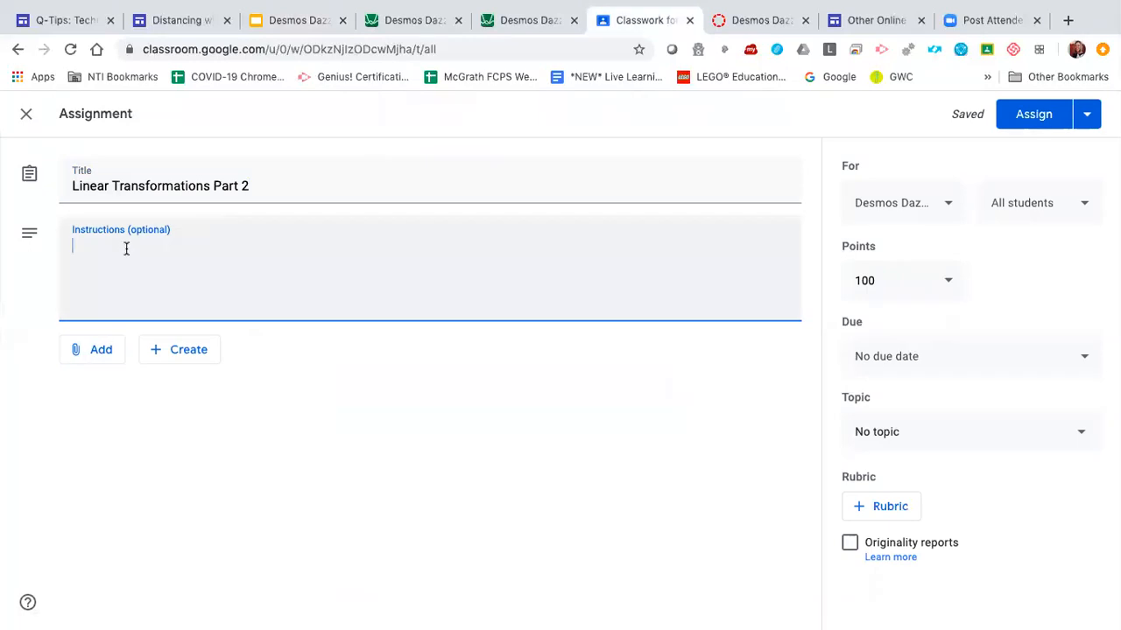
- Start adding a link attachment to the assignment
left_click(91, 352)
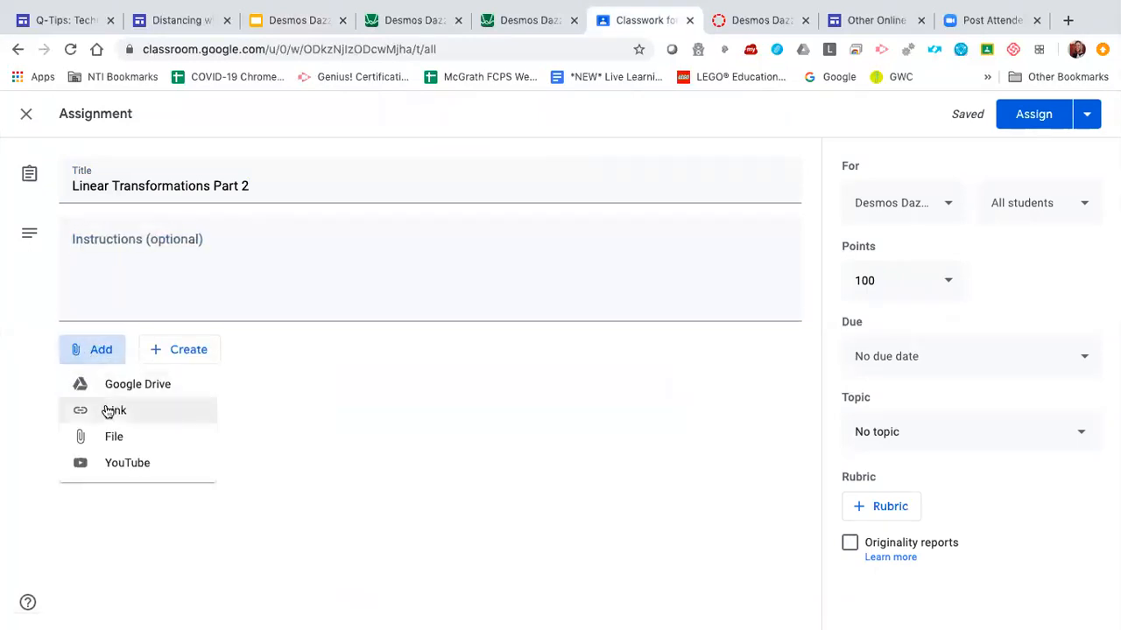
left_click(124, 404)
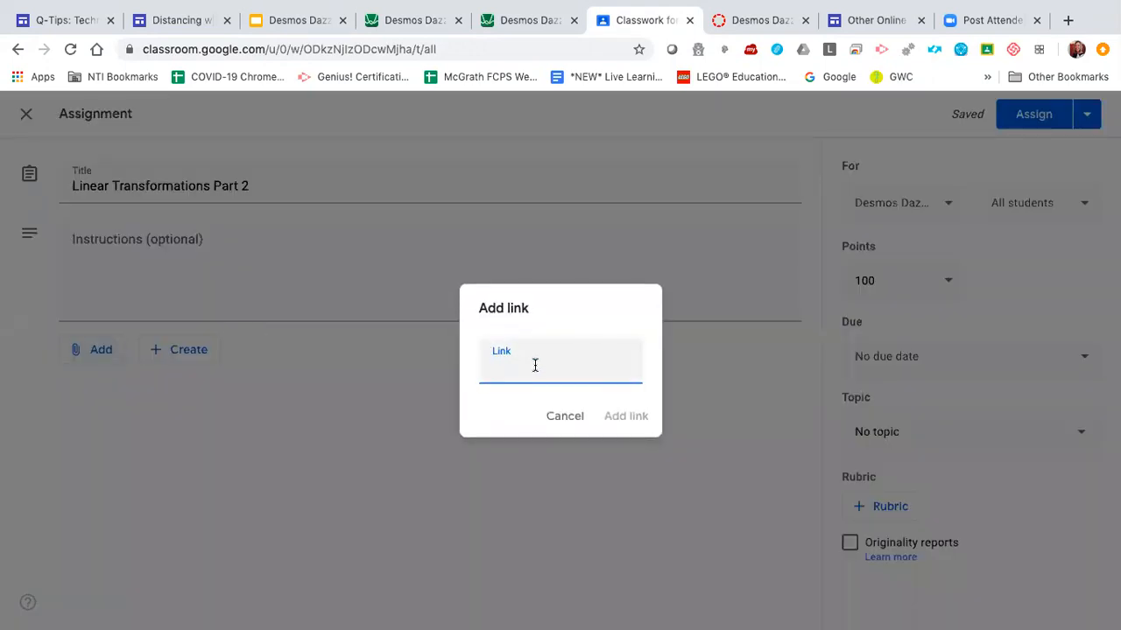
key("ctrl+v")
left_click_drag(569, 359, 479, 352)
key("BackSpace")
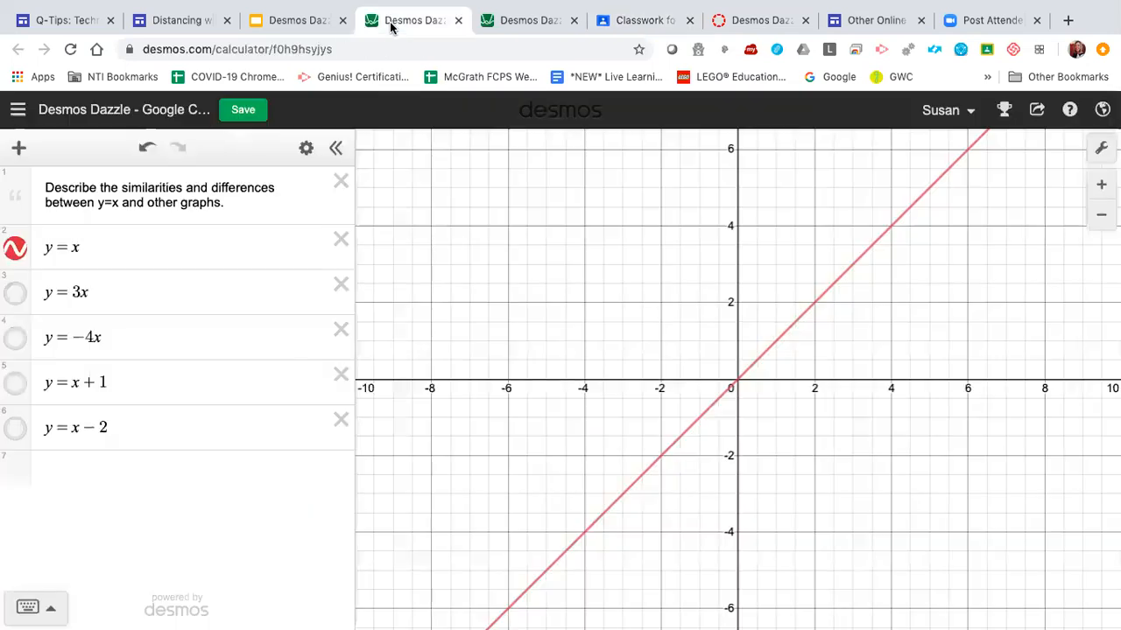
- Copy the share link of the Desmos comparison graph and attach it to the Google Classroom assignment
left_click(392, 21)
left_click(1037, 110)
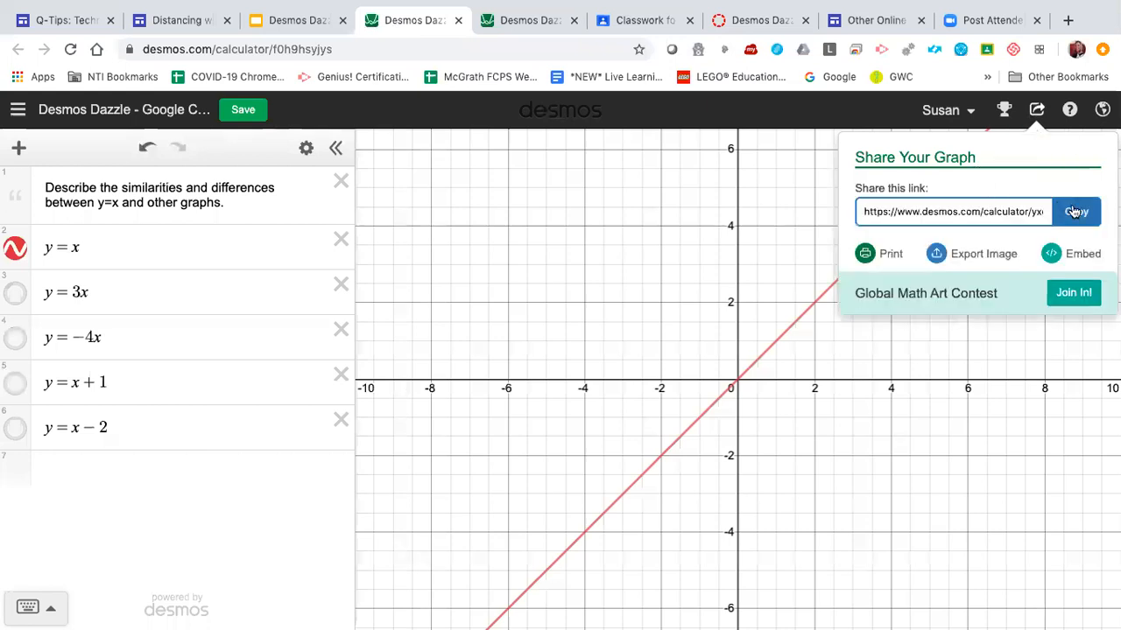
left_click(1076, 211)
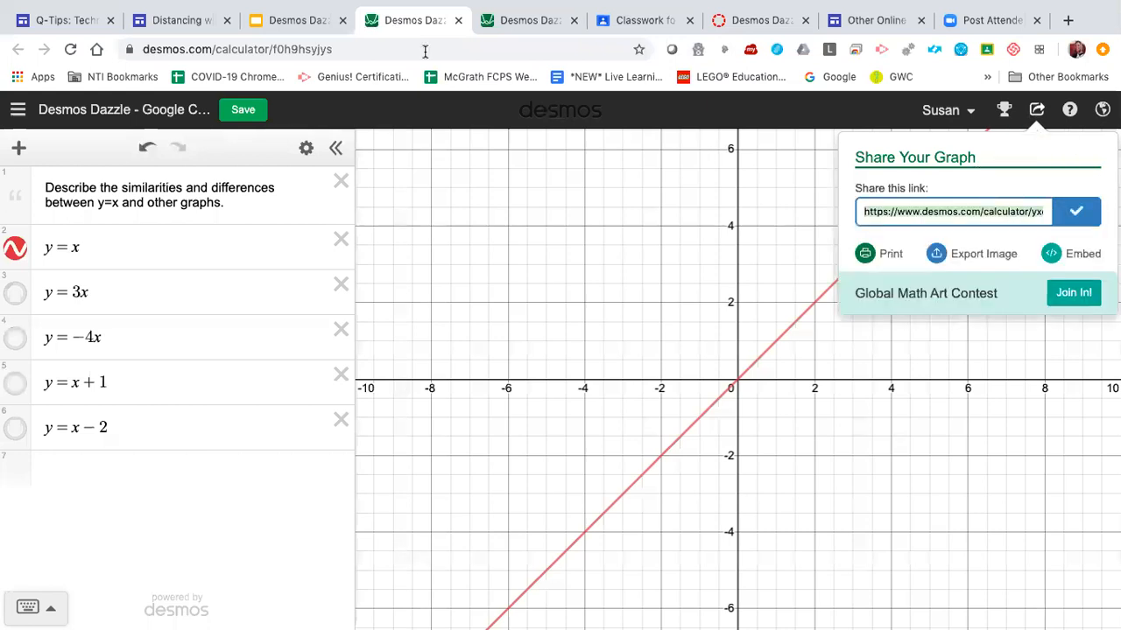
left_click(658, 28)
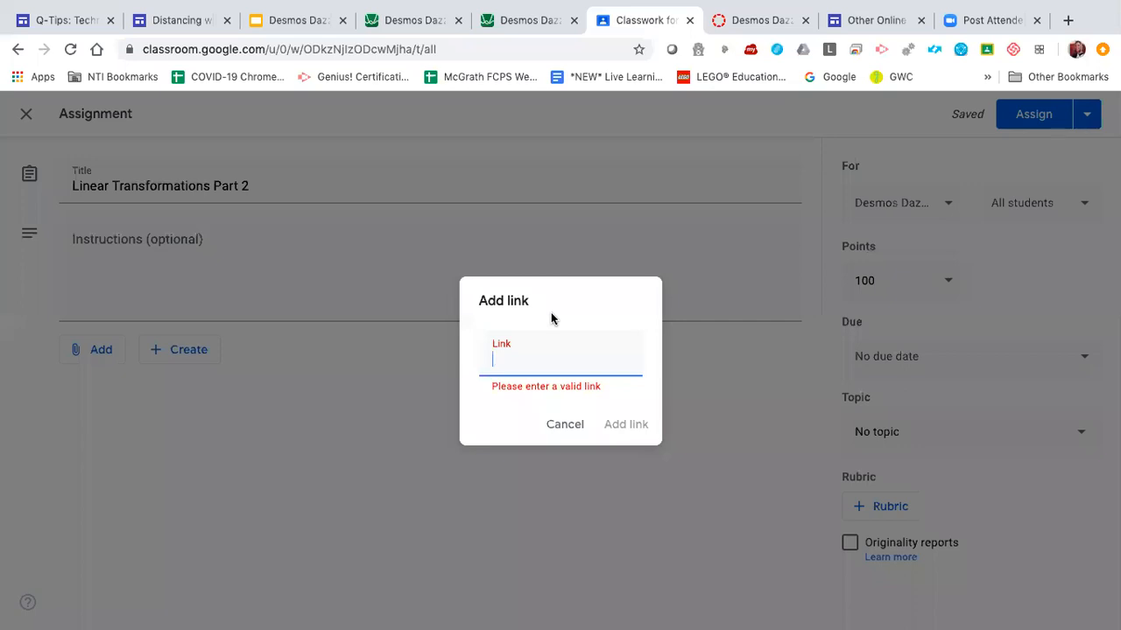
key("ctrl+v")
left_click(633, 421)
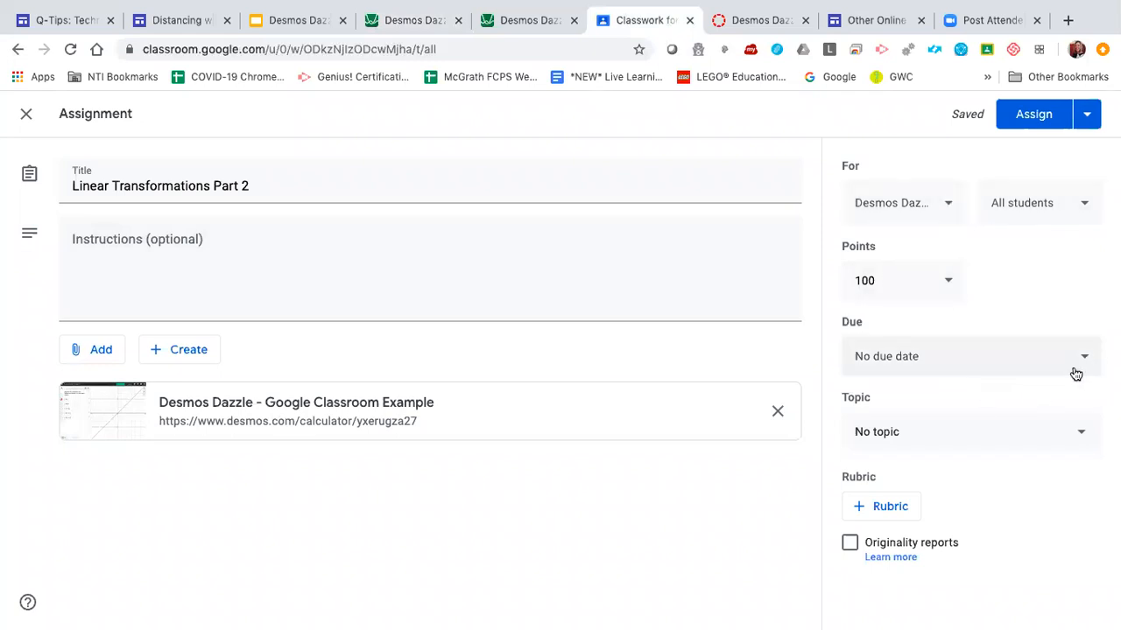
- Set the assignment's topic to NTI Week 3 Assignments and reuse the Linear Transformations rubric
left_click(1083, 440)
left_click(968, 527)
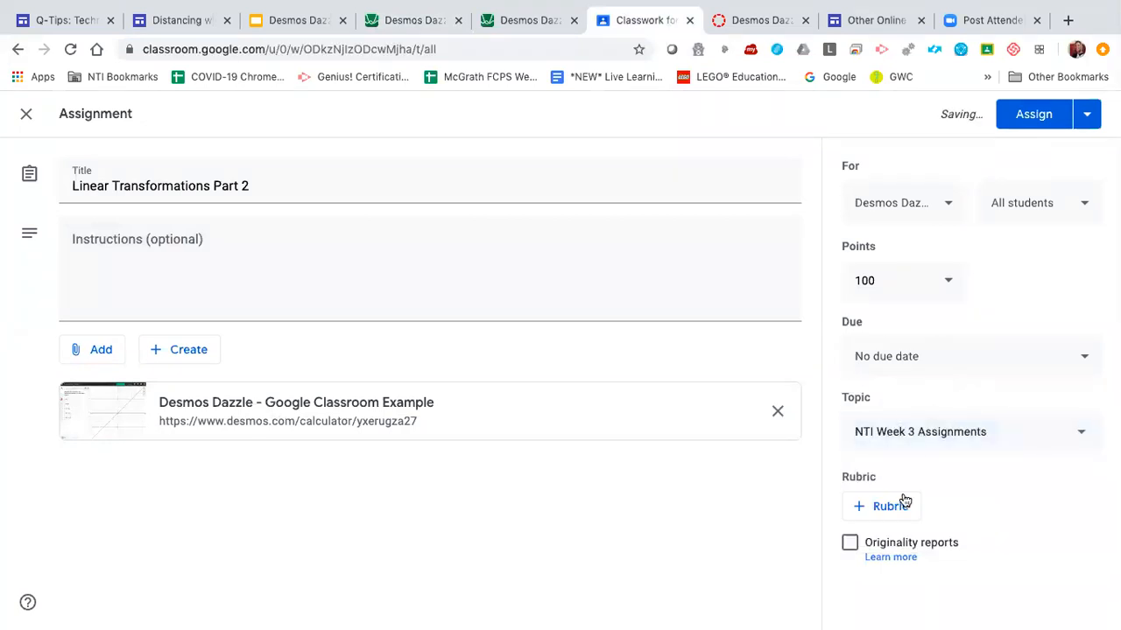
left_click(874, 508)
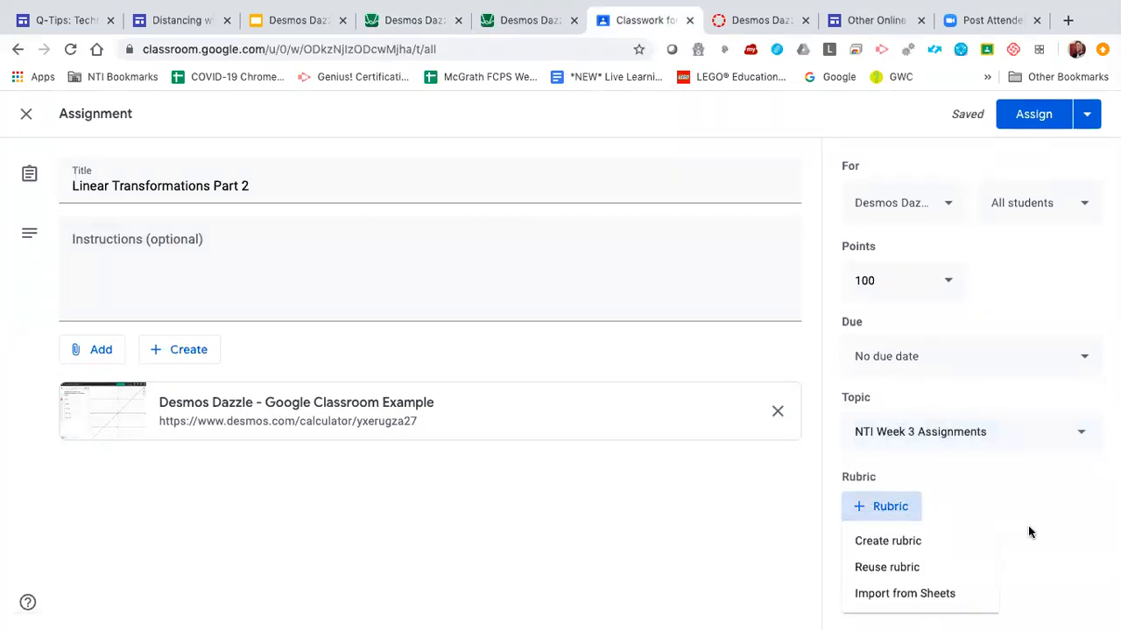
left_click(900, 568)
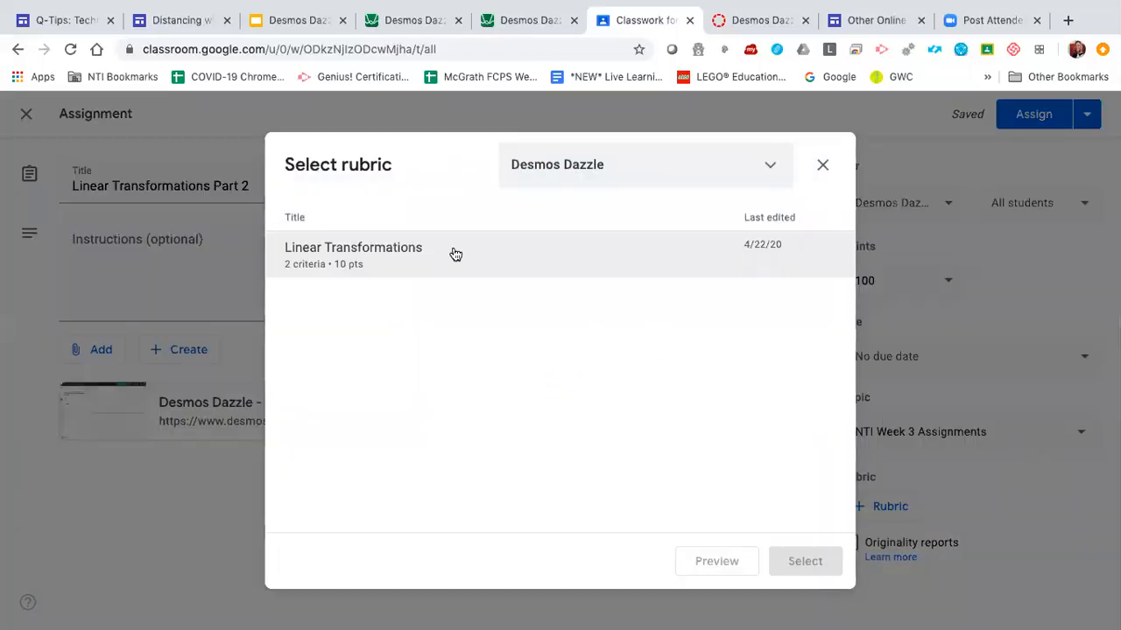
left_click(455, 254)
left_click(797, 557)
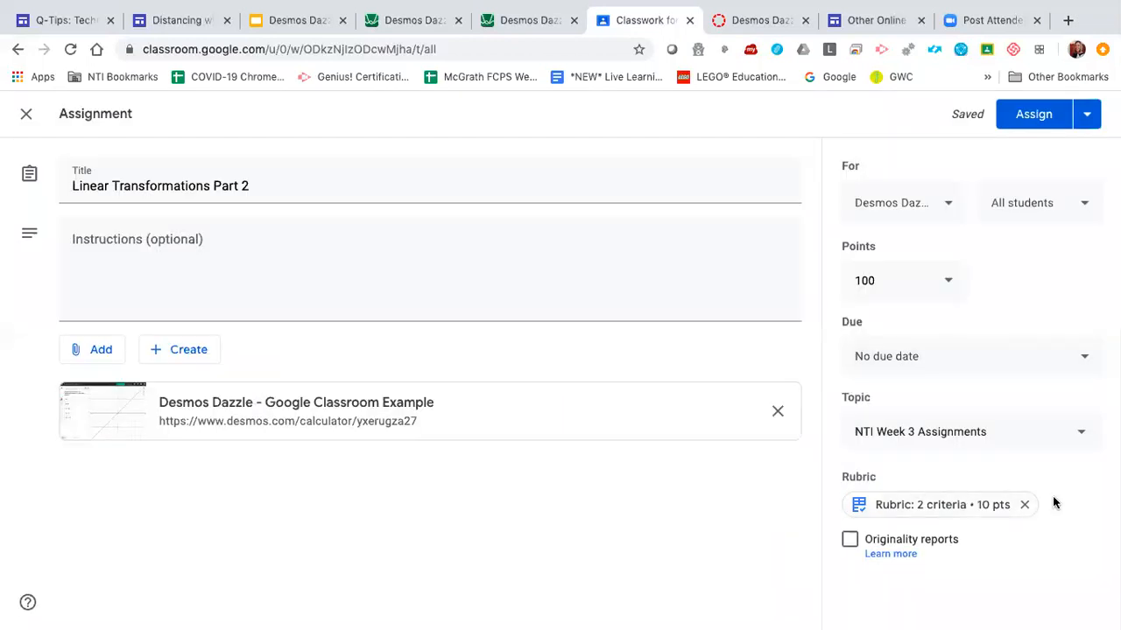
- Set the assignment's points to 10 and its due date to Apr 30, 2020
left_click(892, 278)
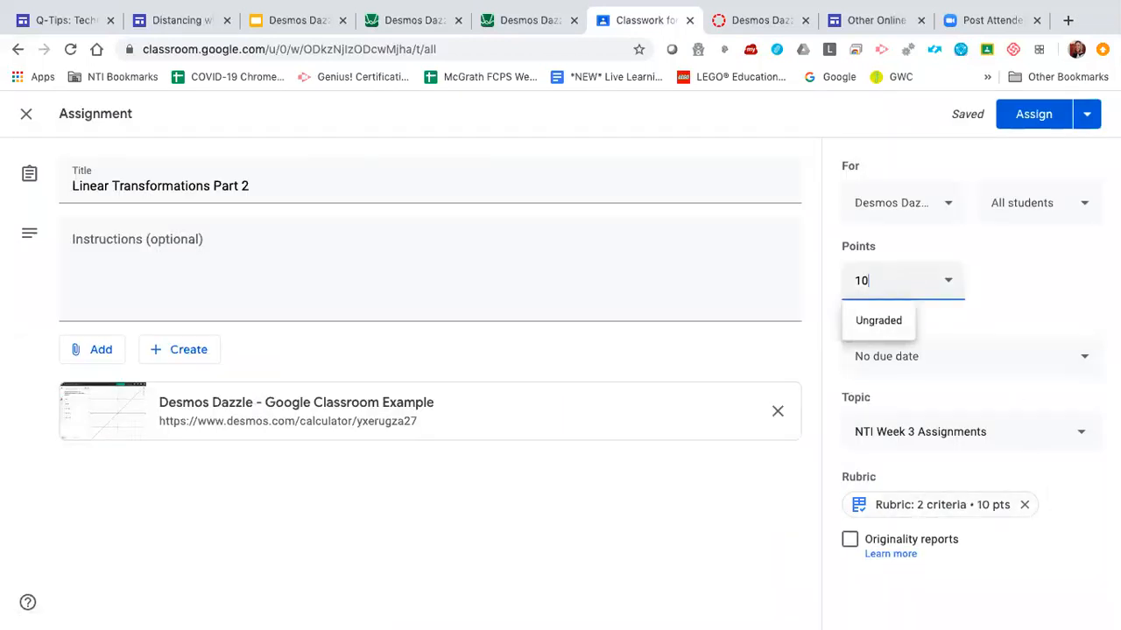
left_click(714, 487)
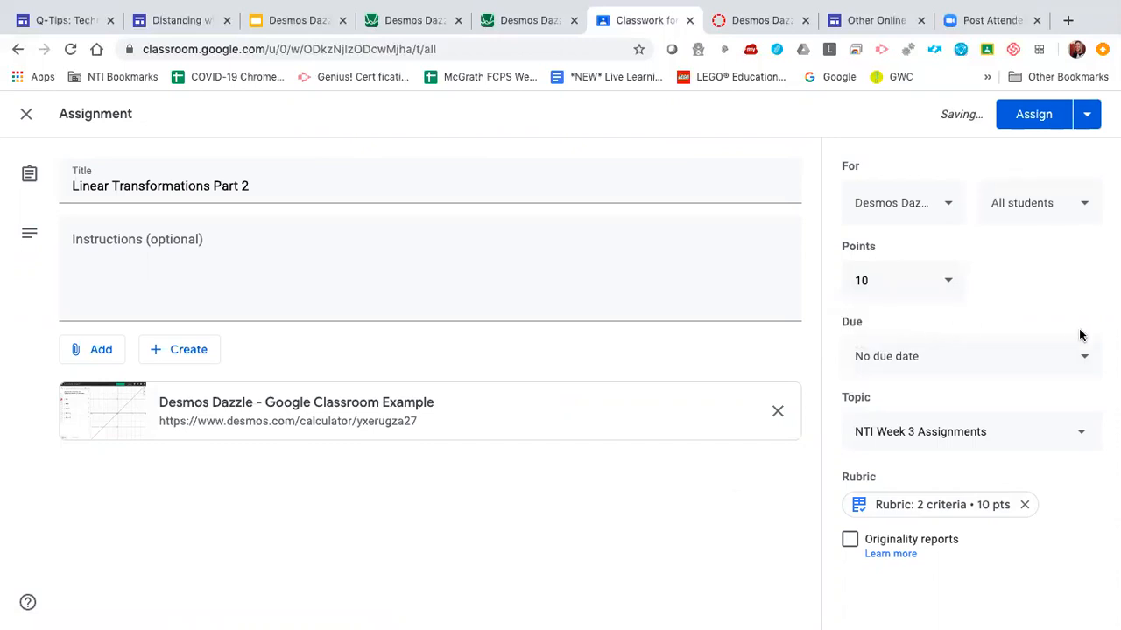
left_click(1080, 357)
left_click(1026, 421)
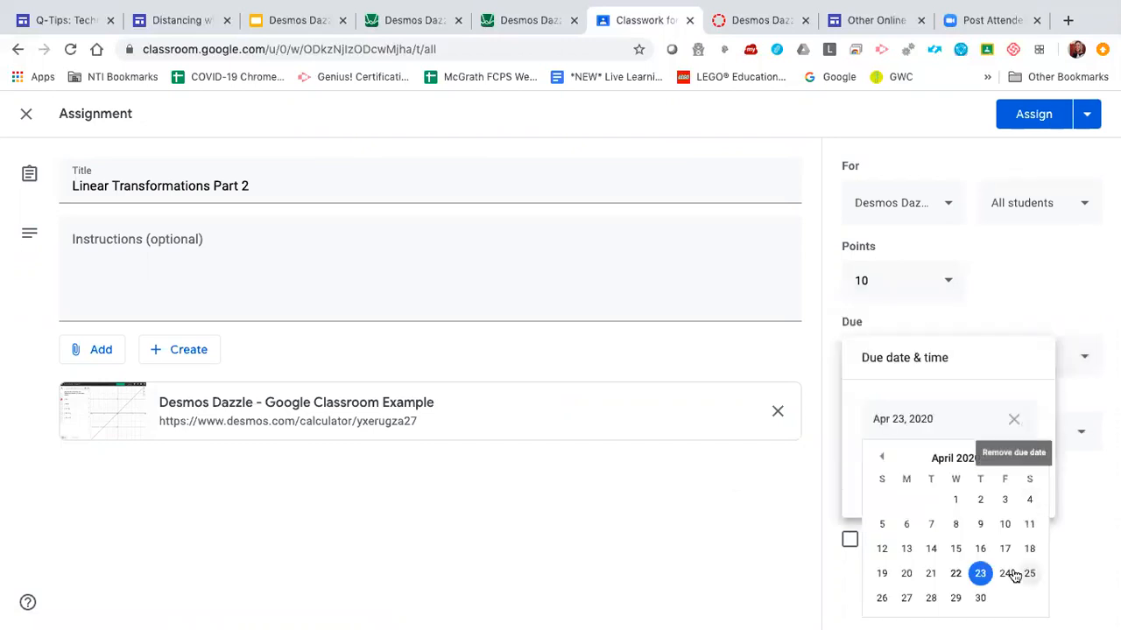
left_click(979, 598)
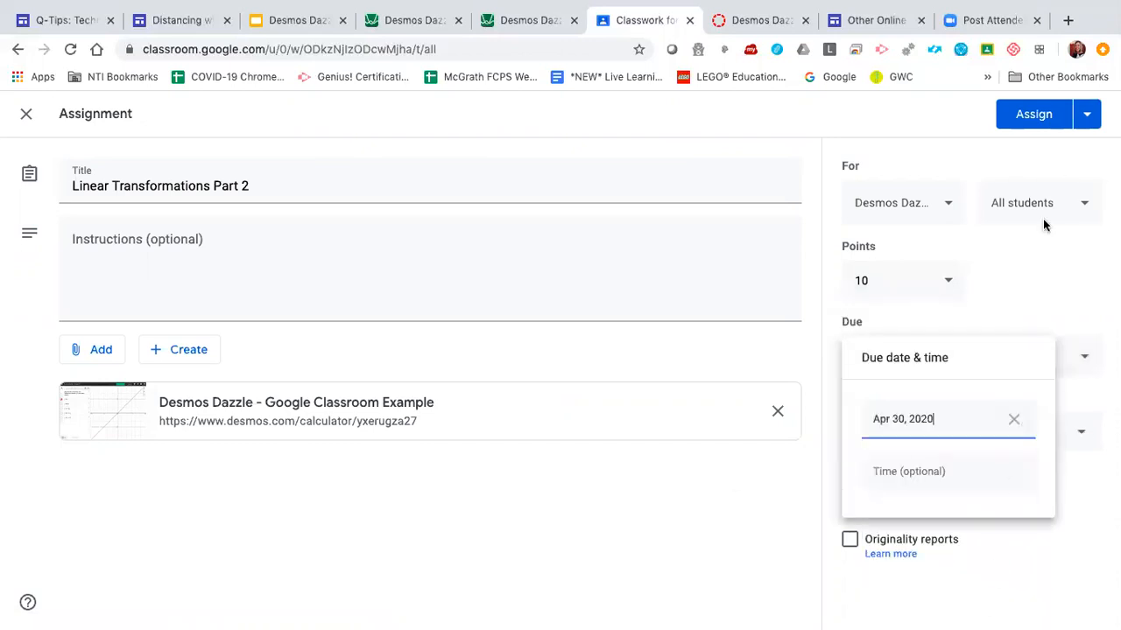
- Assign Linear Transformations Part 2 to all students and review it in the class's assignment list
left_click(1041, 120)
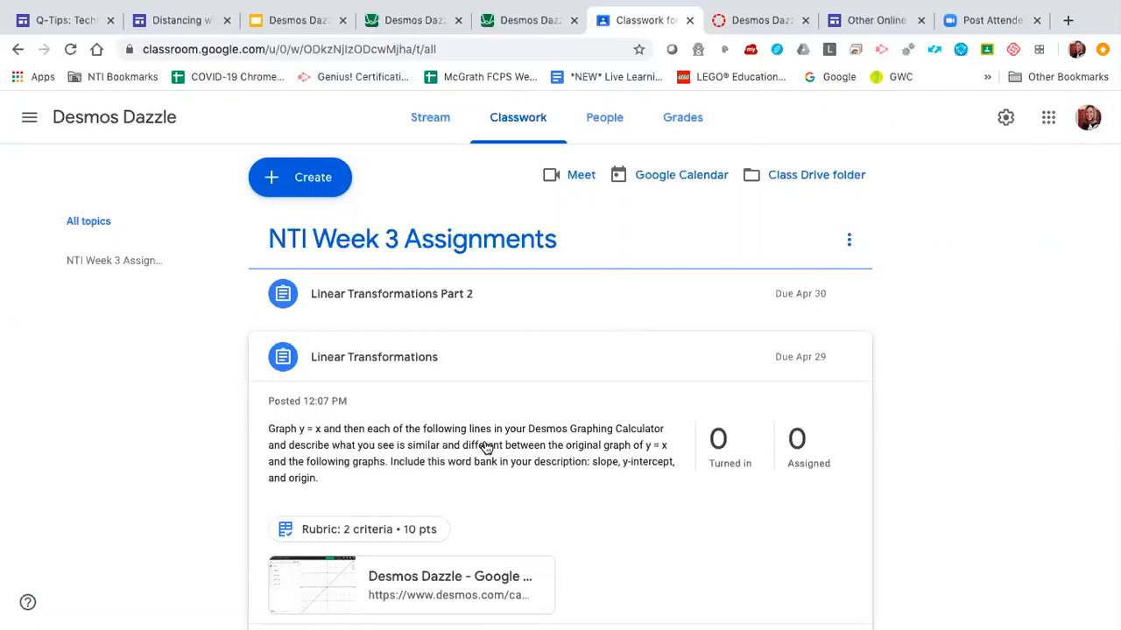
scroll(483, 447, "down", 1)
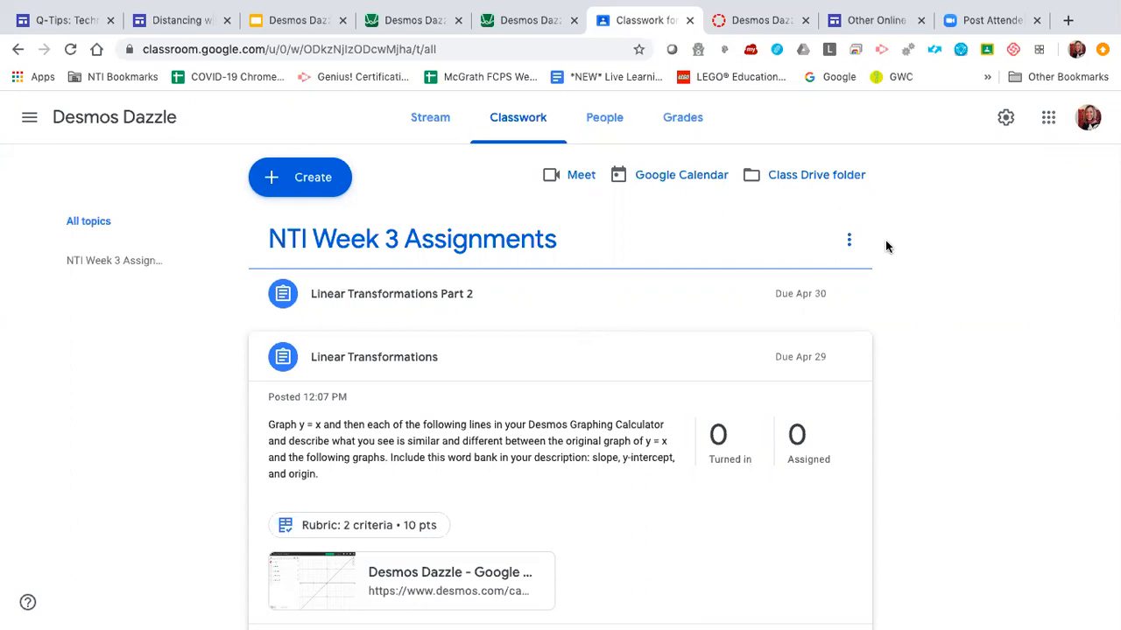
scroll(903, 334, "down", 2)
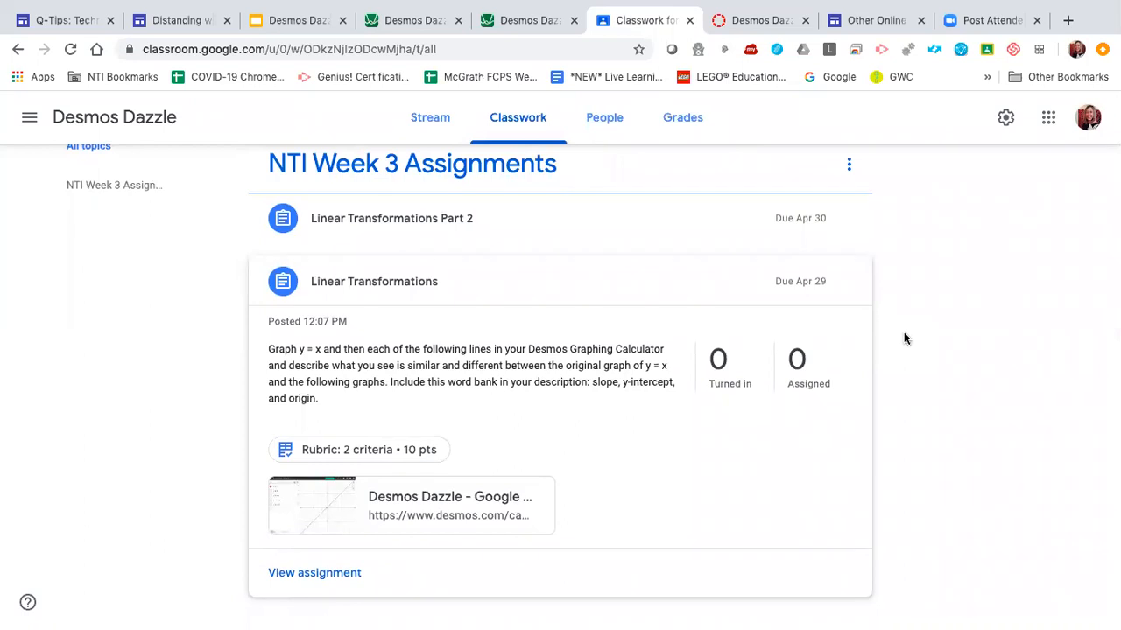
scroll(903, 332, "up", 2)
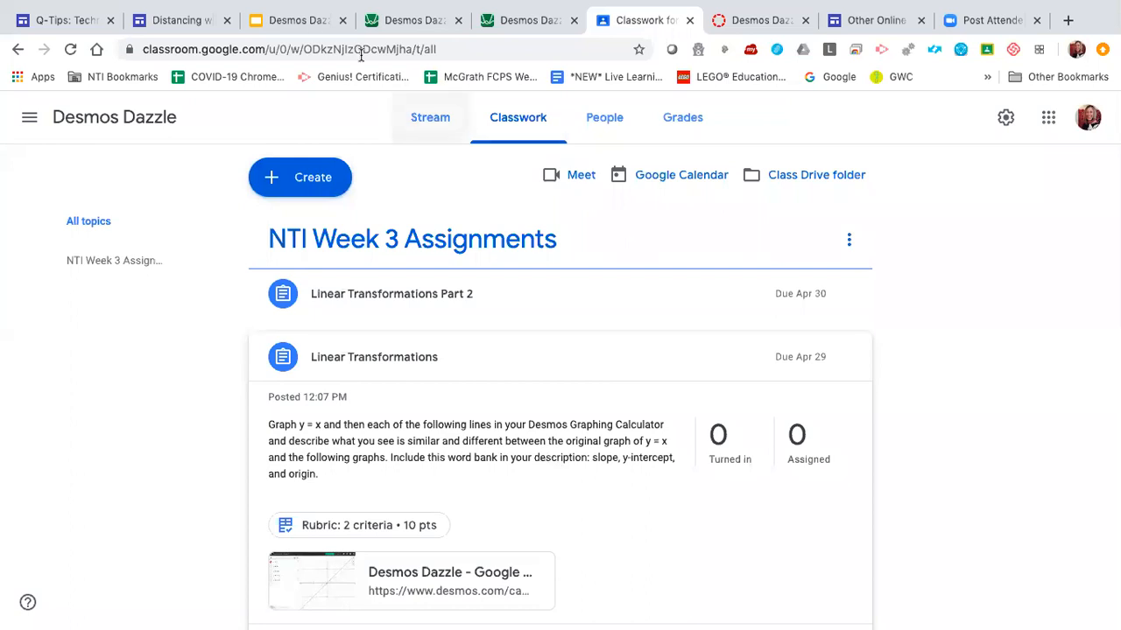
- Switch to the Google Slides presentation and advance to the Embedding Desmos in Canvas slide
left_click(295, 19)
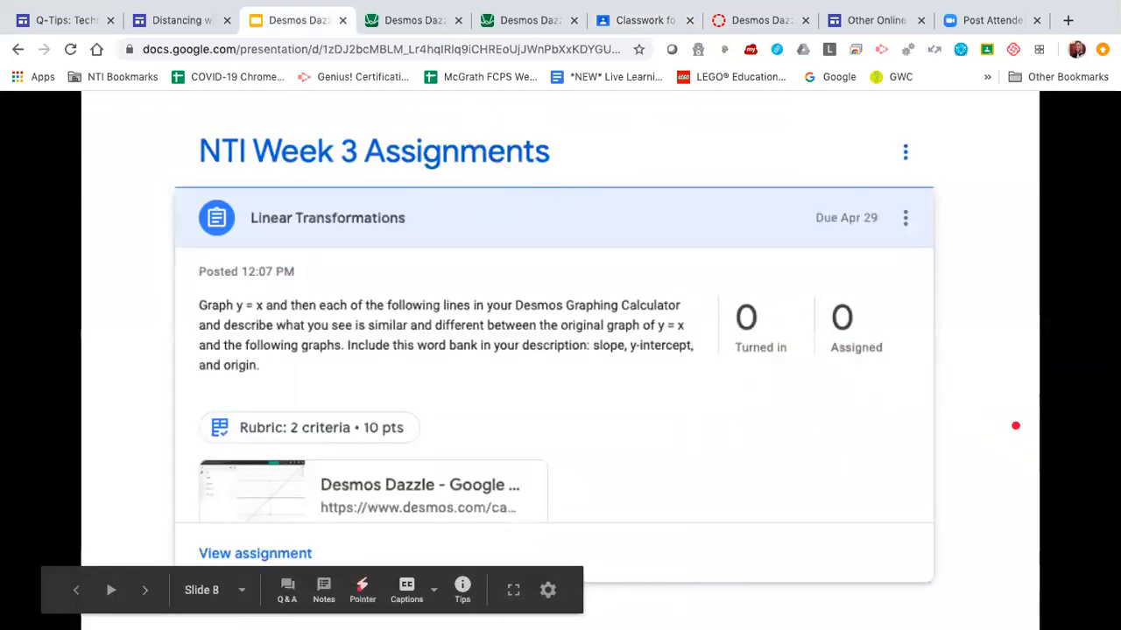
left_click(1016, 426)
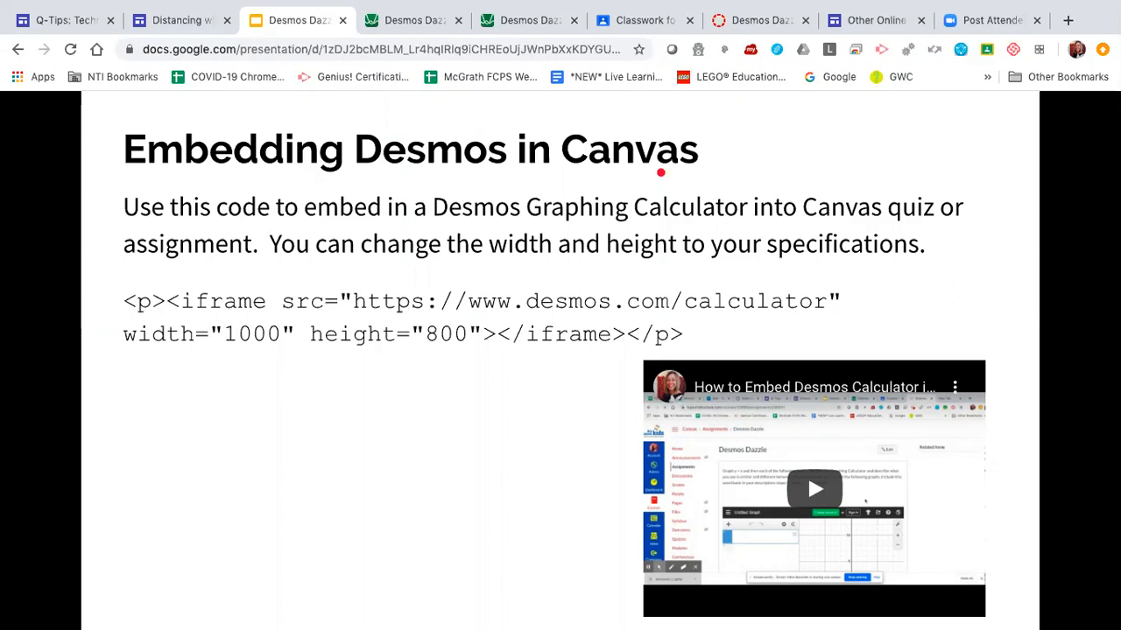
- Switch to the Desmos comparison graph, display its embed code and select the whole iframe snippet
left_click(378, 22)
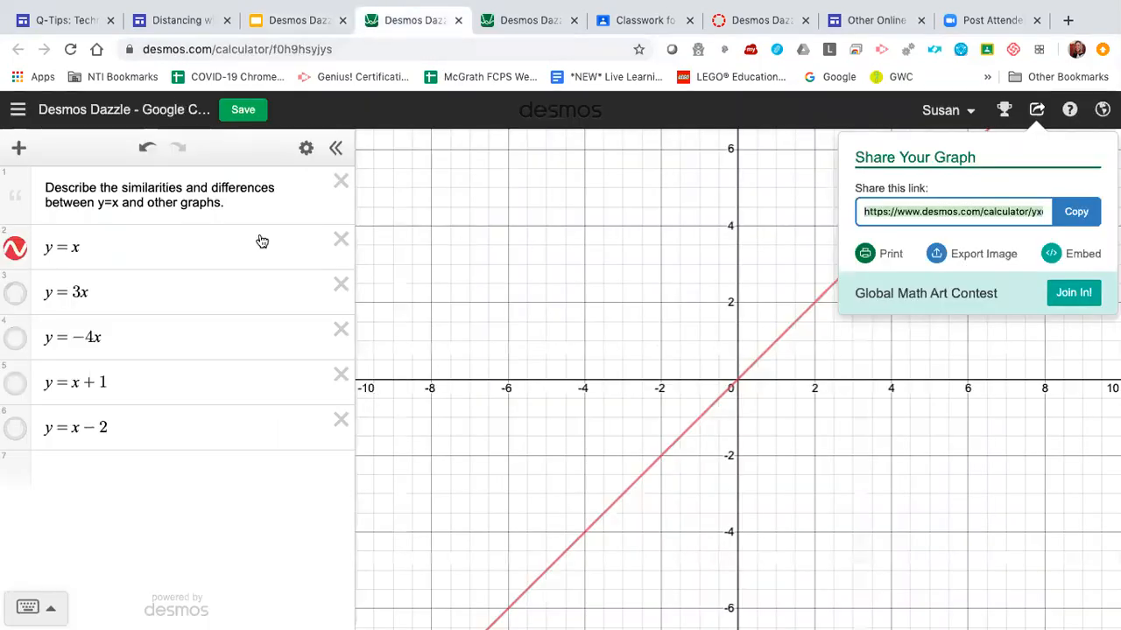
left_click(1084, 255)
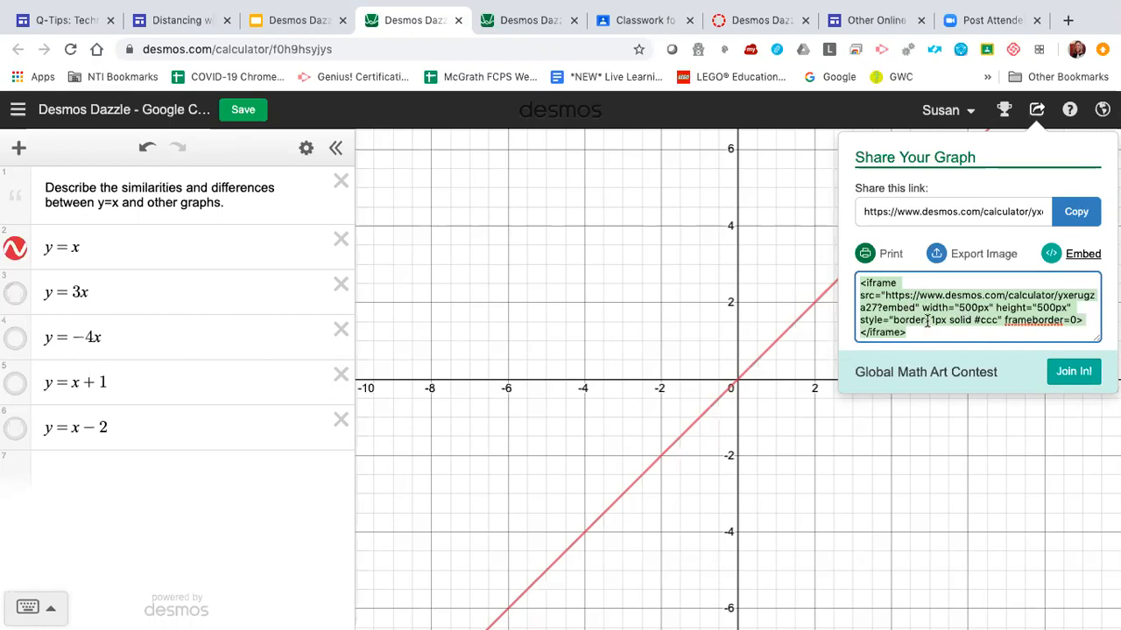
left_click_drag(925, 331, 862, 278)
- Revisit the Embedding Desmos in Canvas slide, and switch to the Desmos Dazzle assignment in Canvas
left_click(314, 20)
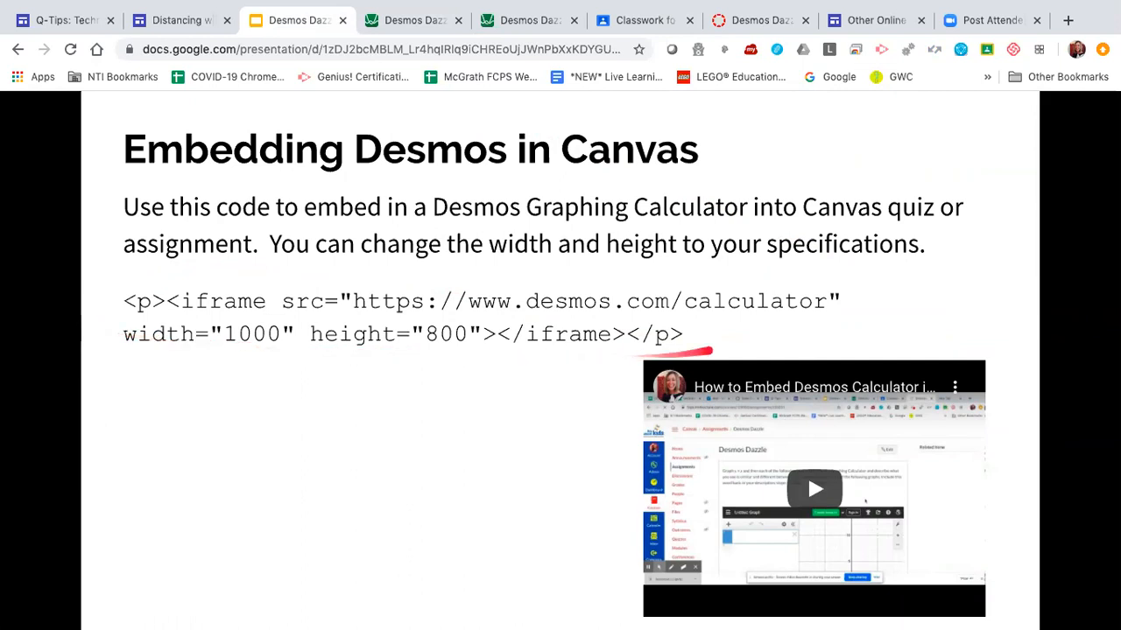
left_click(798, 336)
key("Left")
left_click(755, 21)
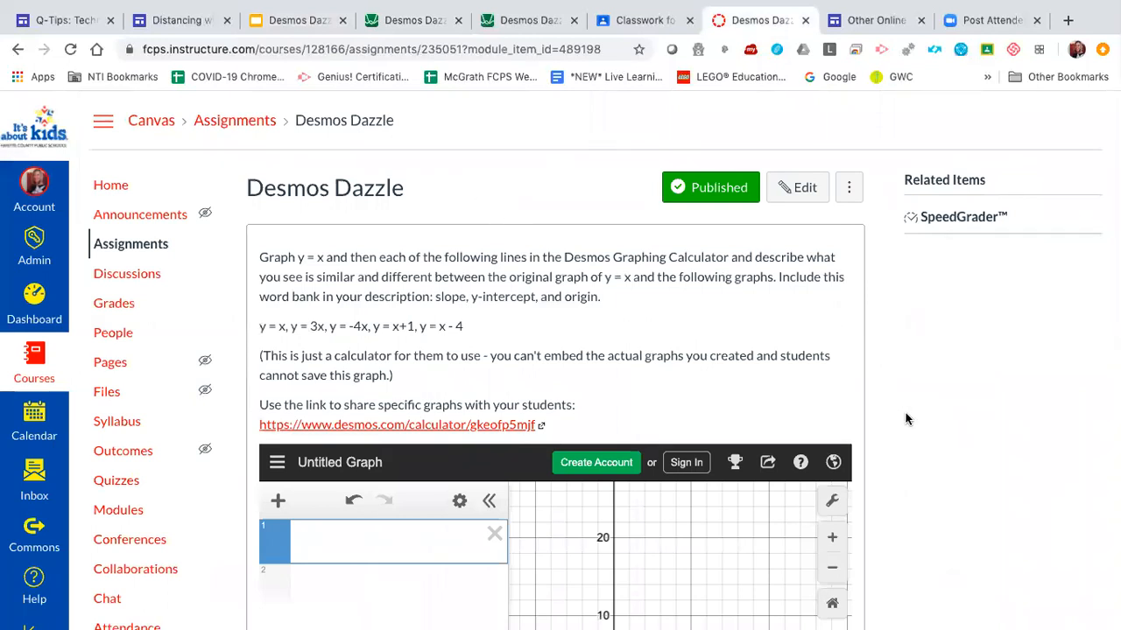
- Compare the calculator embedded in the Desmos Dazzle assignment with the embed code on the Embedding Desmos in Canvas slide
scroll(906, 420, "down", 3)
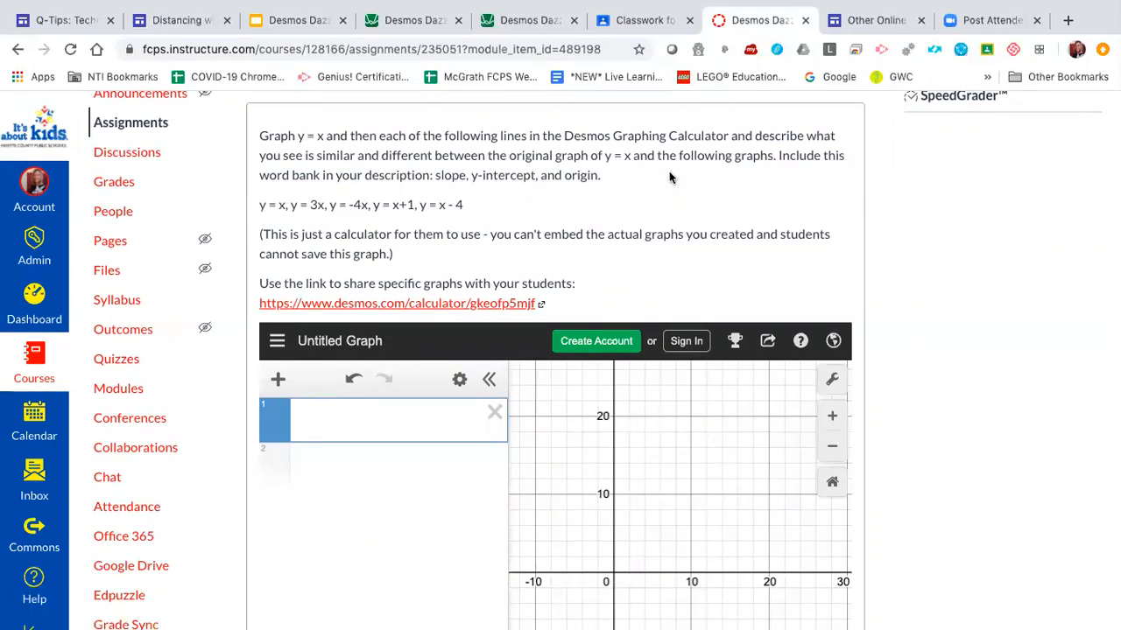
left_click(297, 20)
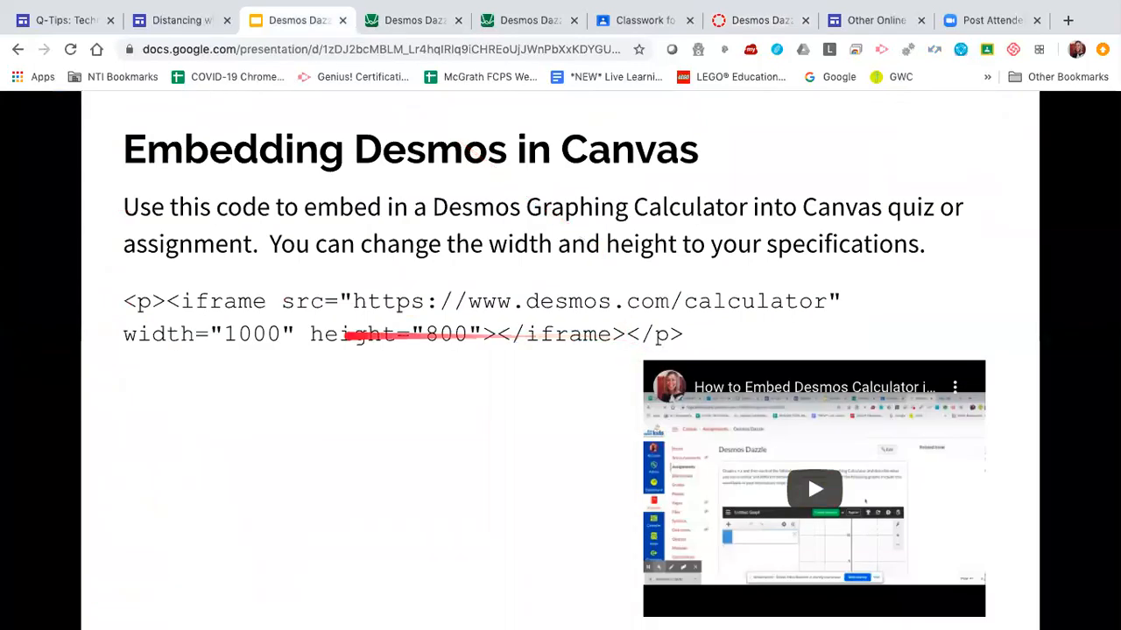
left_click(738, 25)
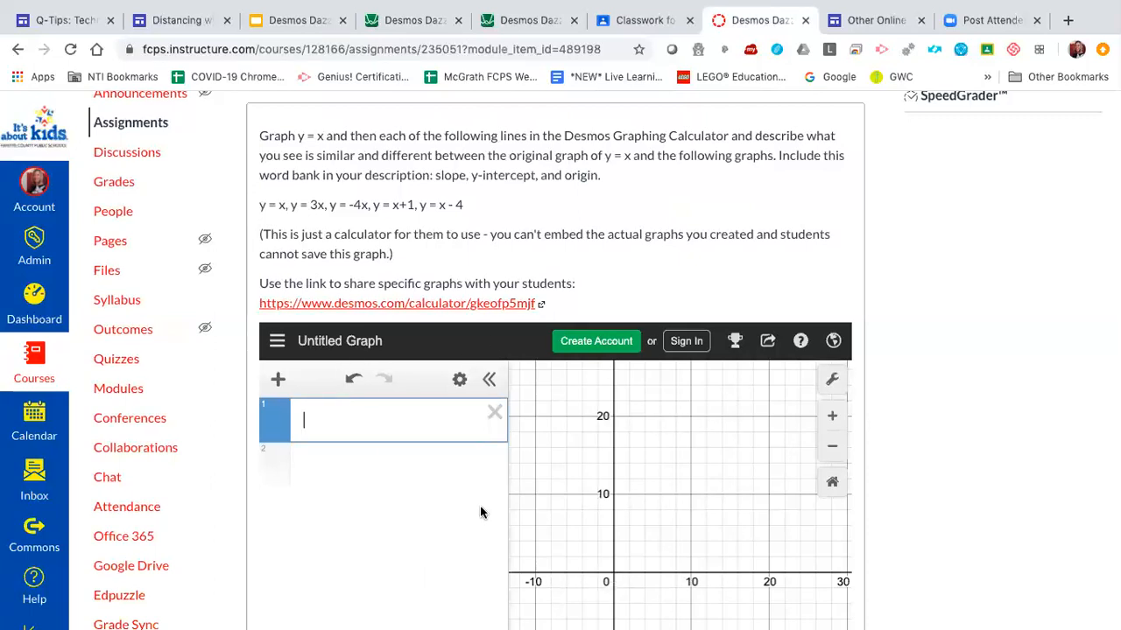
left_click(304, 19)
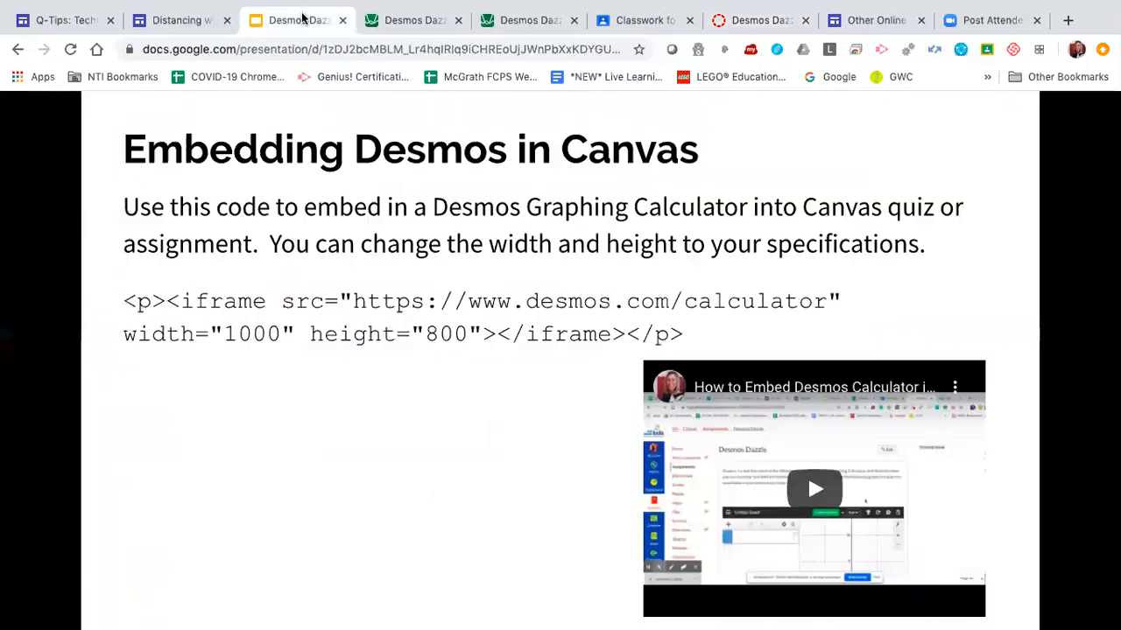
left_click(749, 19)
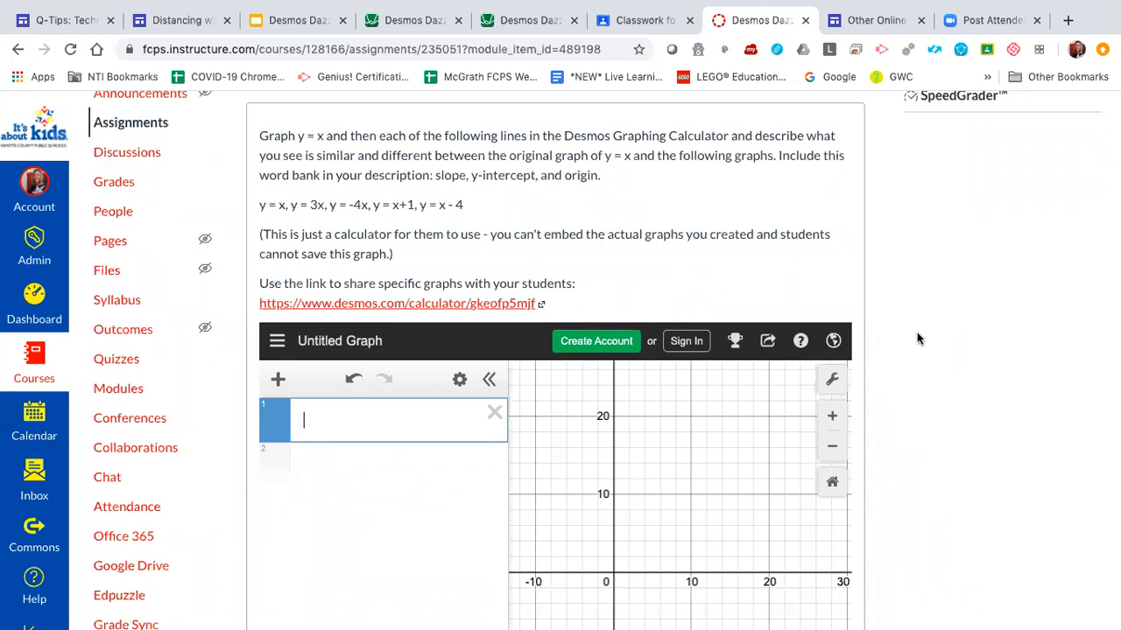
scroll(913, 338, "down", 6)
scroll(911, 342, "up", 8)
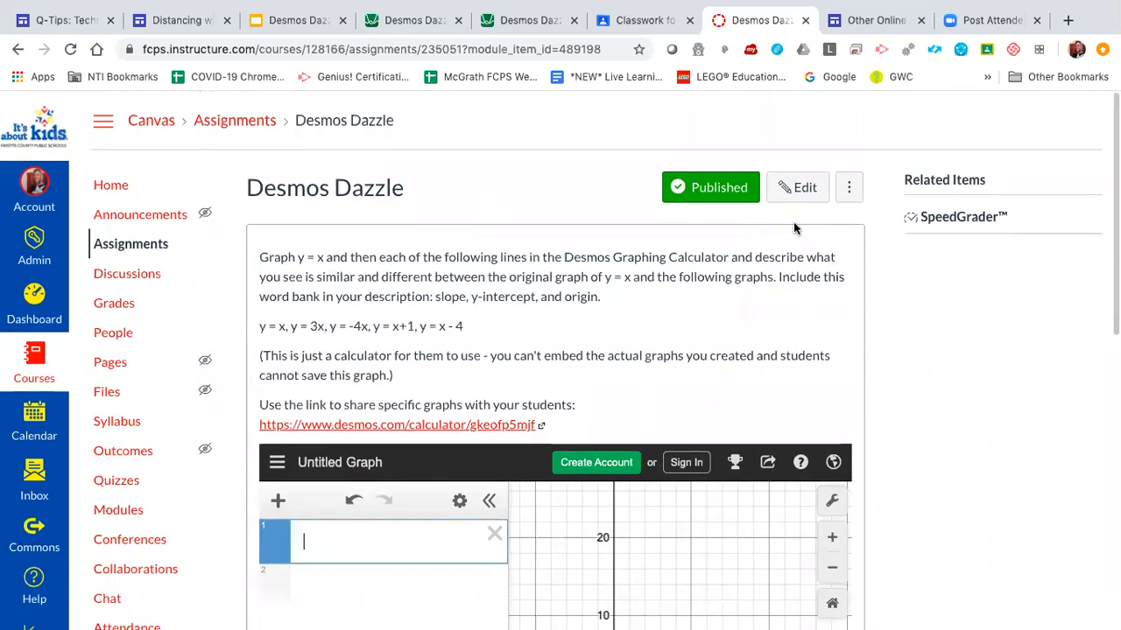
- Create and save an assignment named New in the Canvas course's Assignments group
left_click(140, 246)
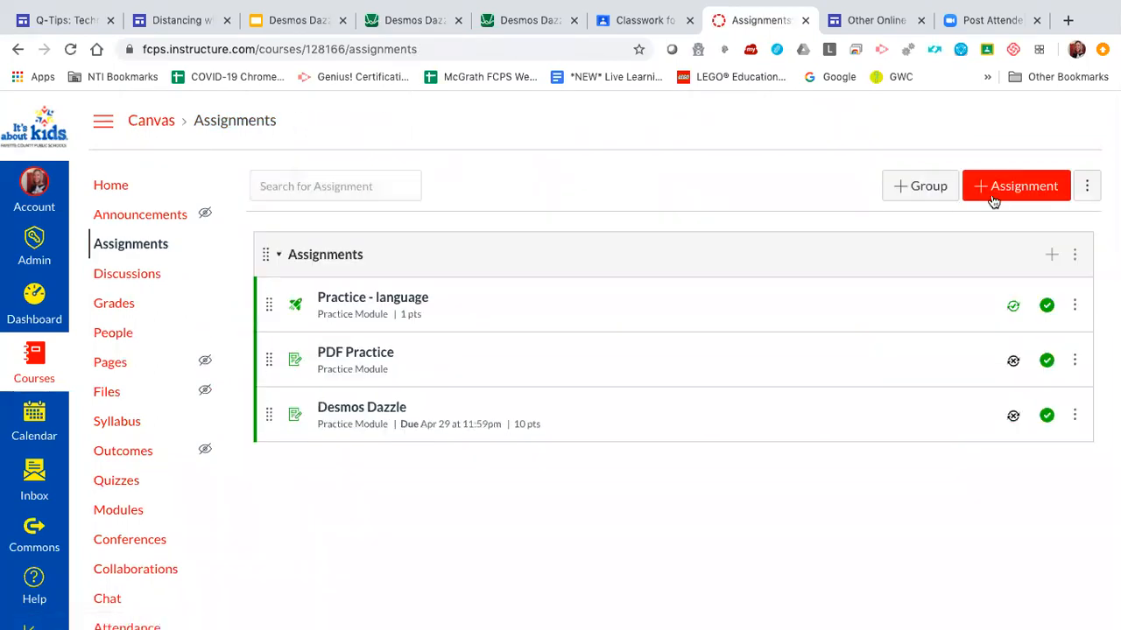
left_click(1051, 256)
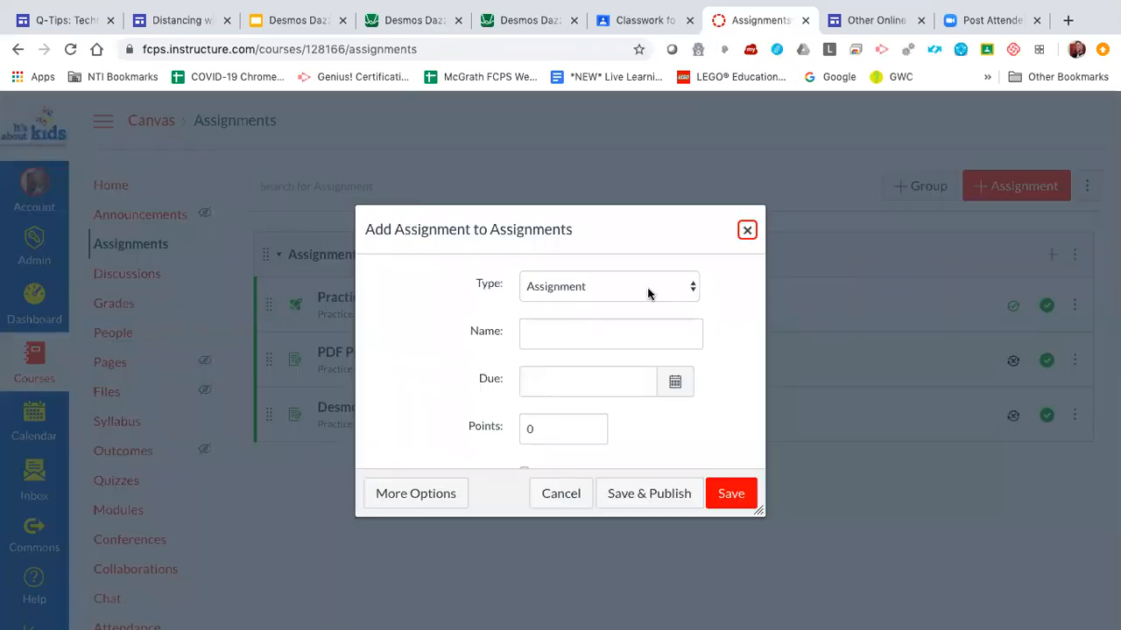
left_click(747, 233)
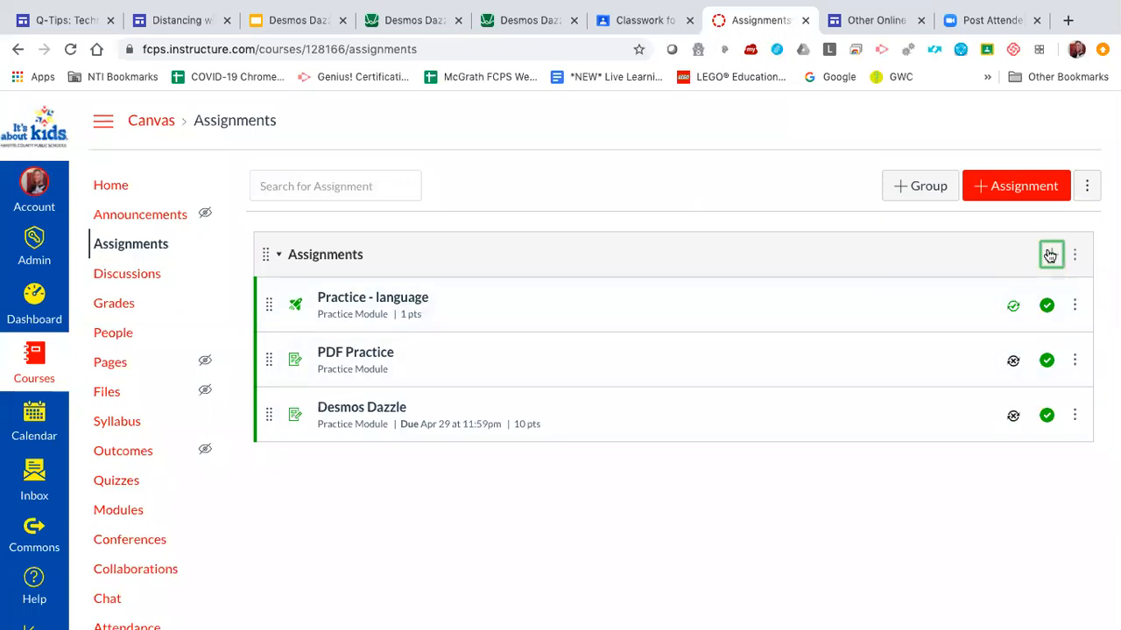
left_click(1050, 255)
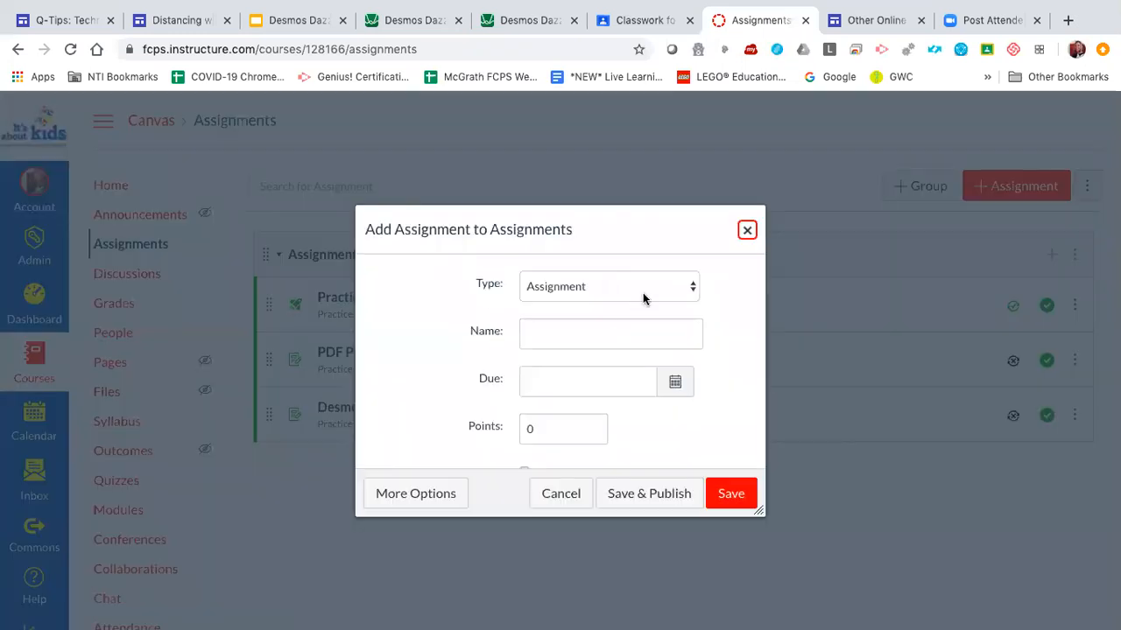
left_click(591, 323)
left_click(646, 339)
left_click(637, 334)
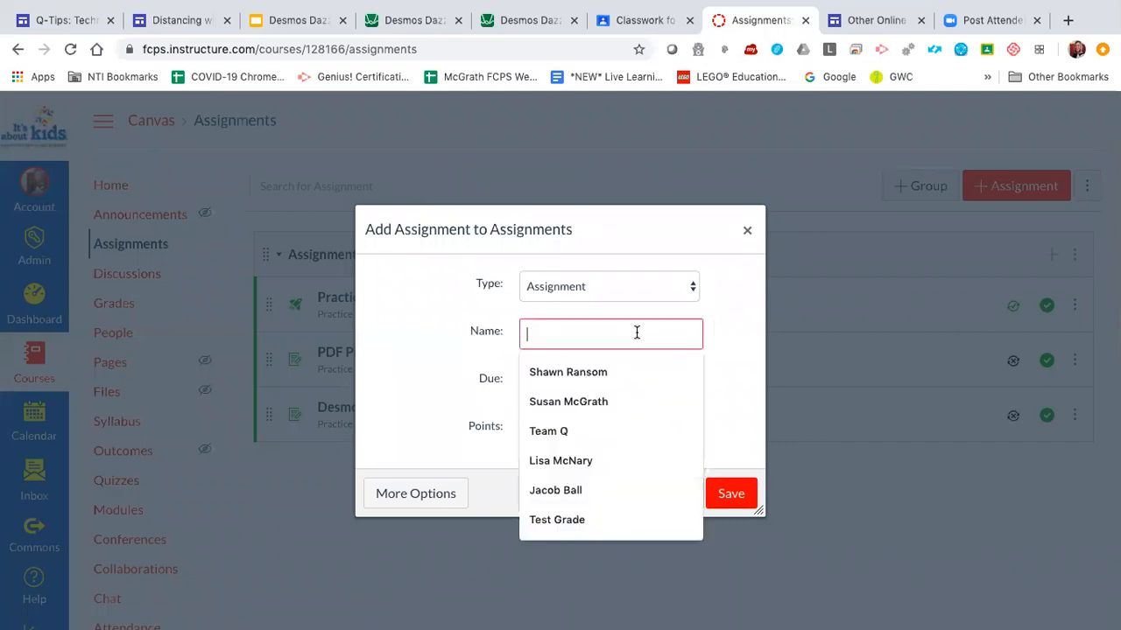
type("New")
left_click(727, 493)
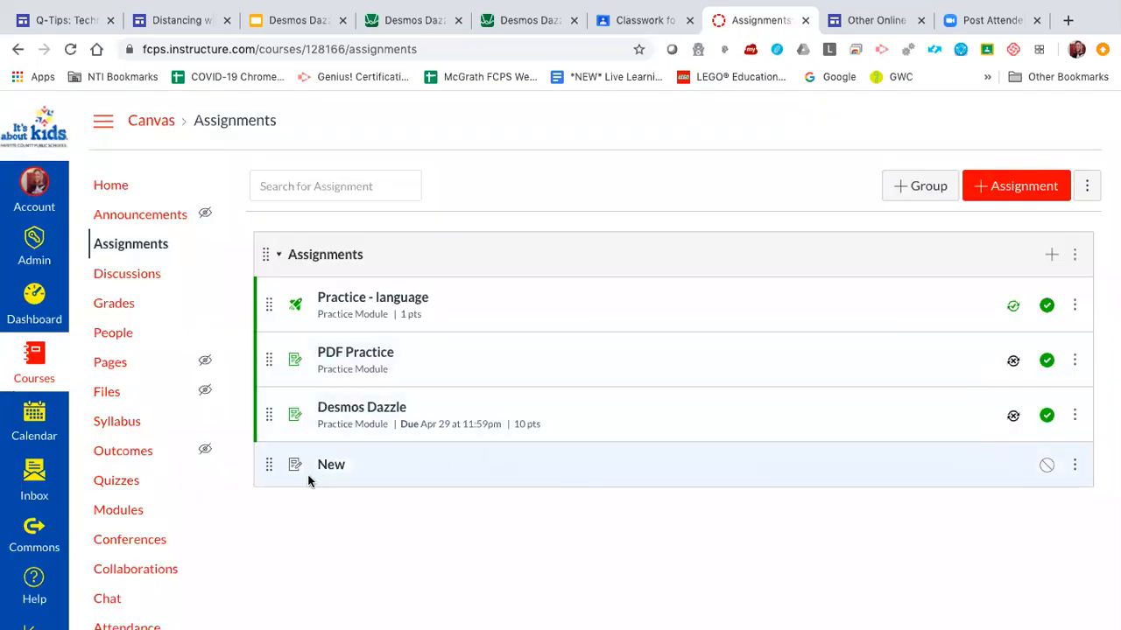
- Open the New assignment for editing and enter the placeholder text akjshkjdhsfljdhf in its description, followed by an empty line
left_click(333, 466)
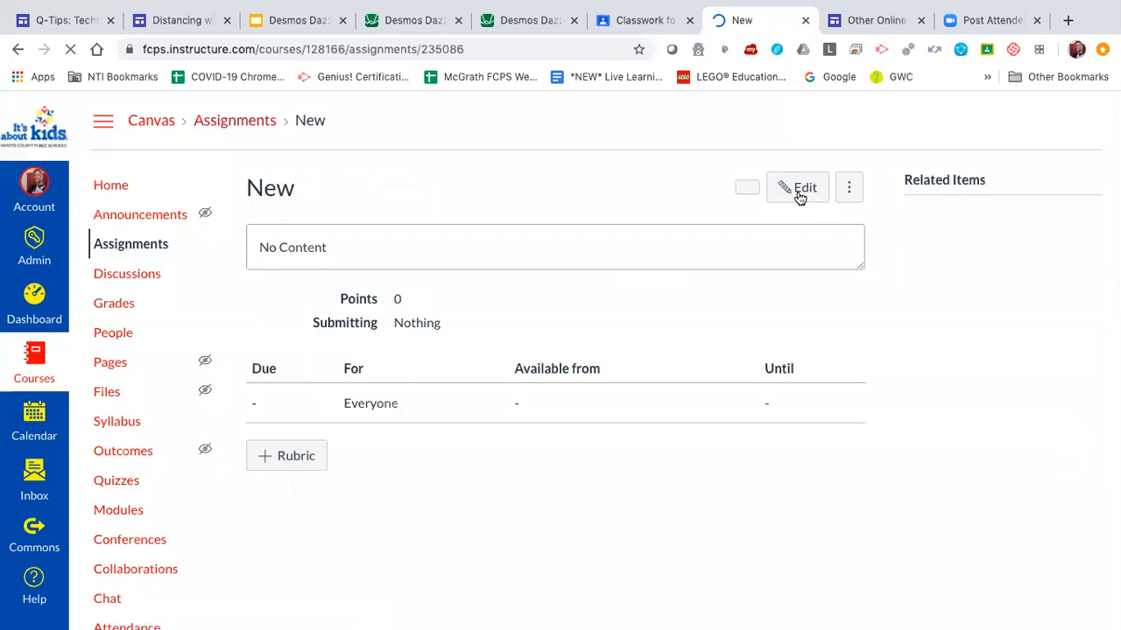
left_click(803, 171)
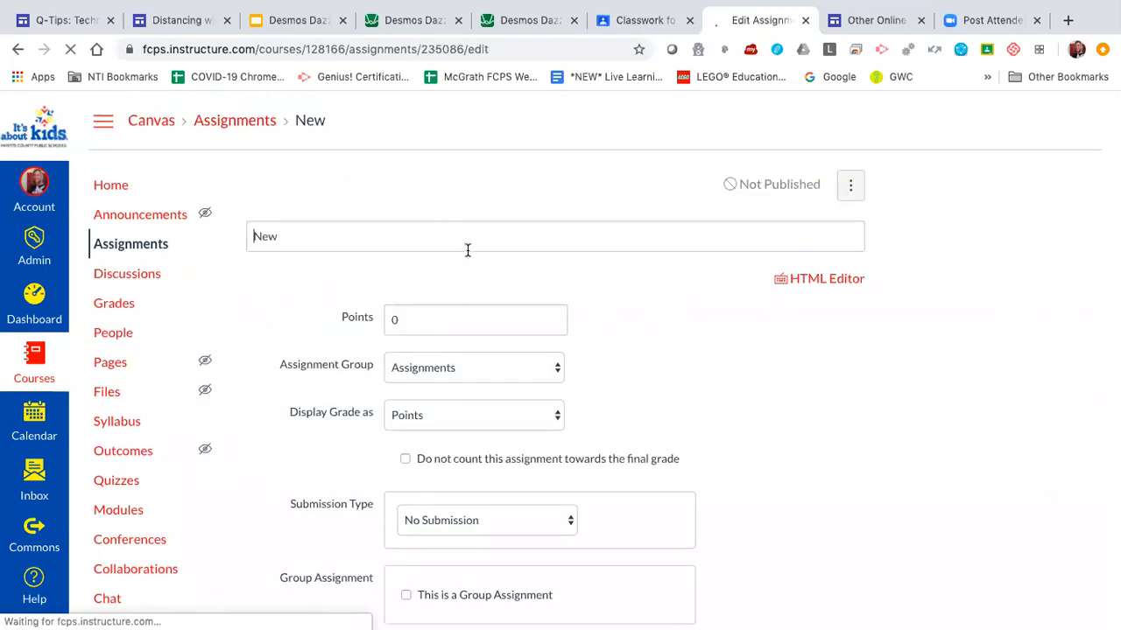
left_click(344, 363)
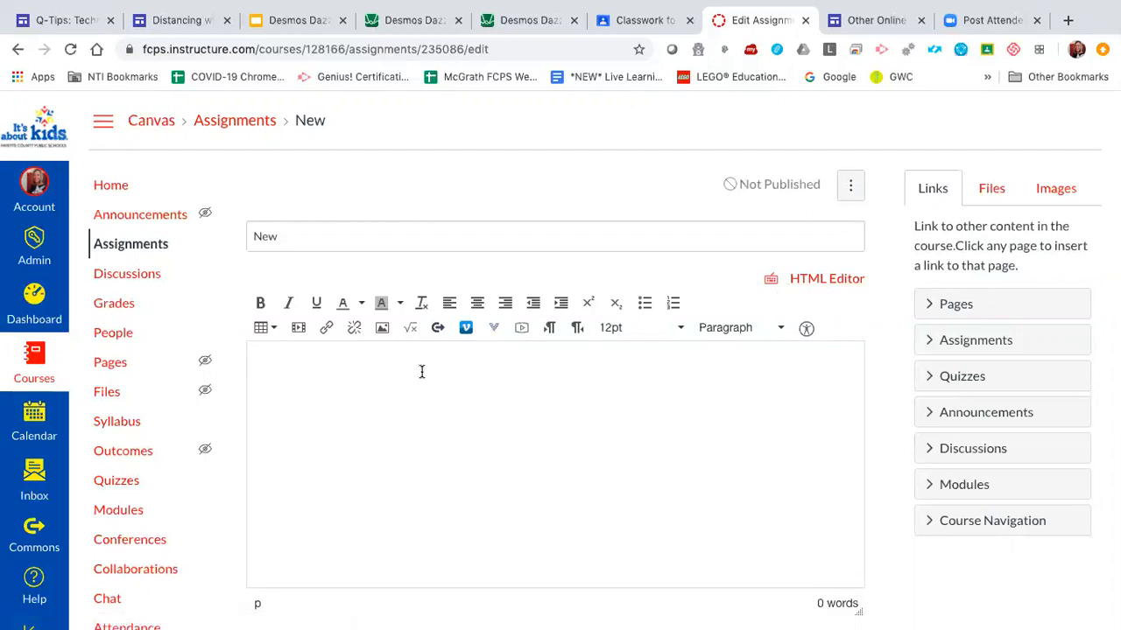
type("akjshkjdhsfljdhf")
key("Return")
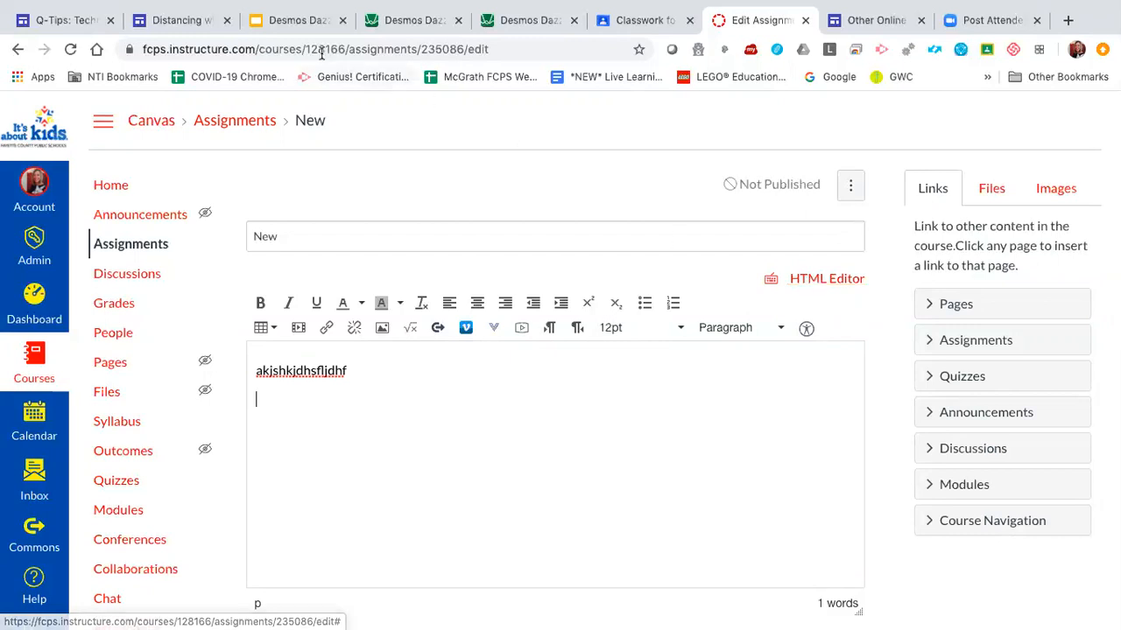
- Revisit the comparison graph's 500px by 500px iframe code in Desmos and paste it below the existing paragraphs in the Canvas description's HTML
left_click(298, 26)
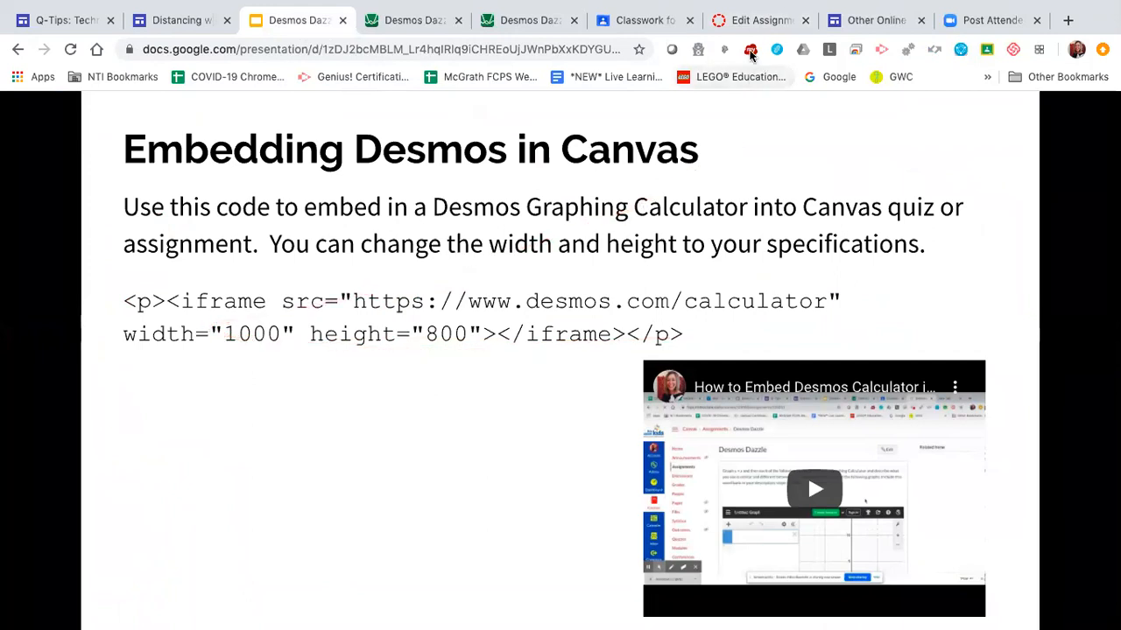
left_click(744, 17)
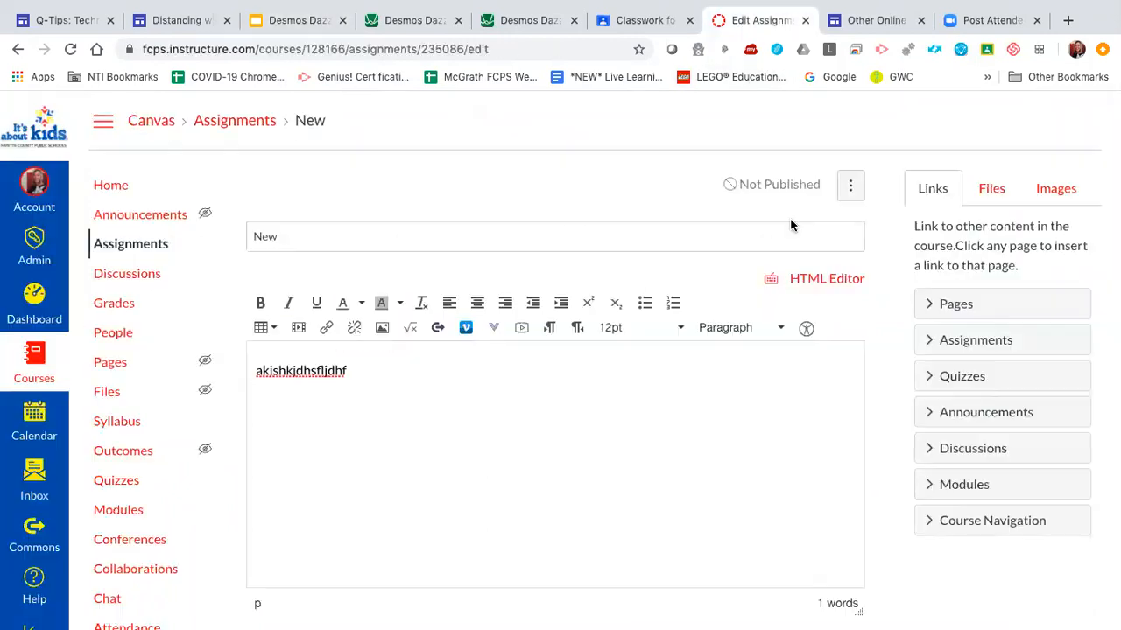
left_click(415, 28)
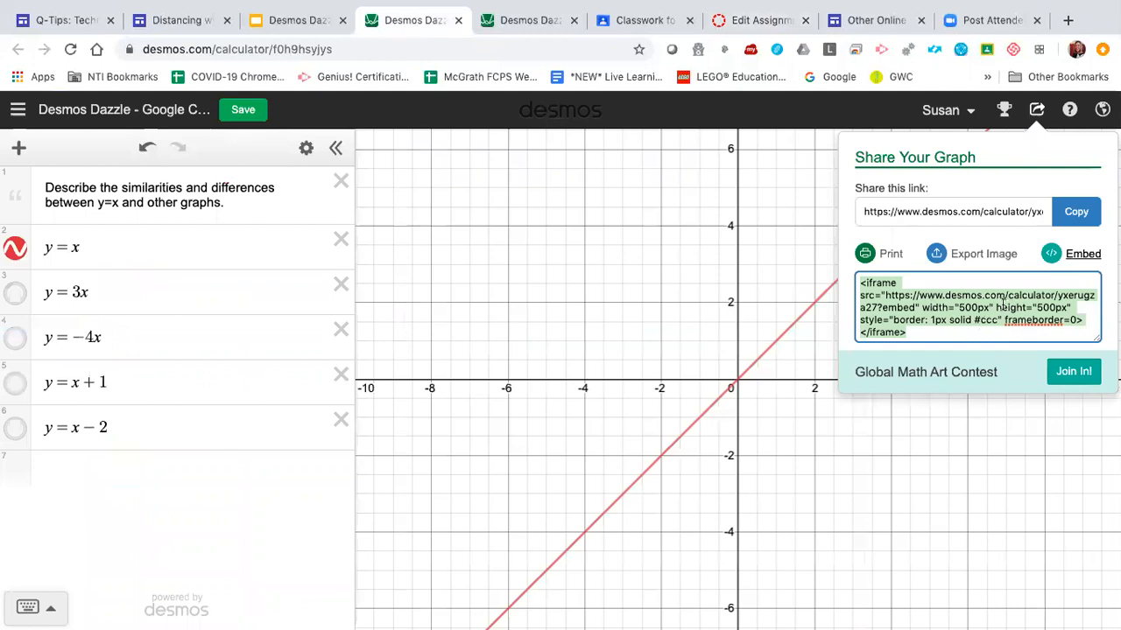
left_click(745, 19)
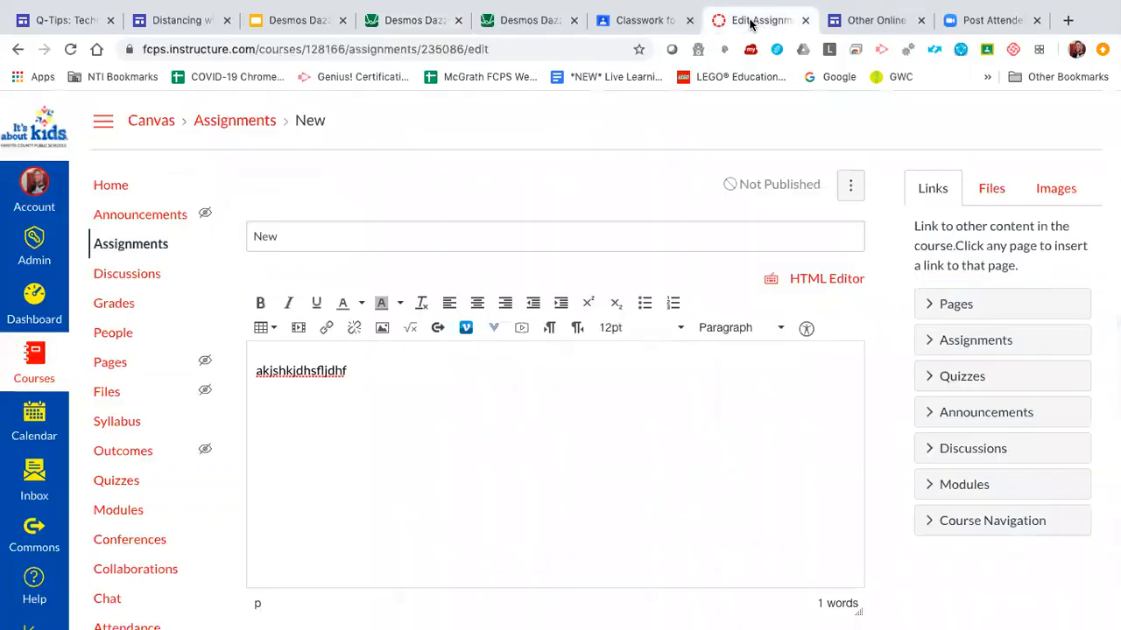
left_click(809, 280)
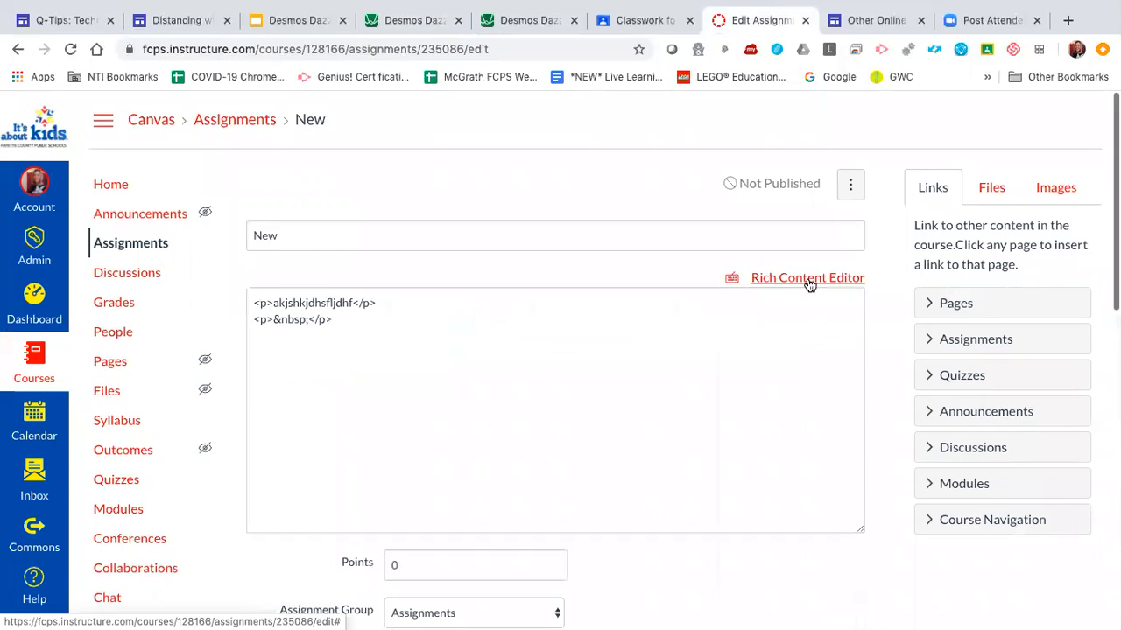
left_click(357, 333)
scroll(355, 324, "down", 1)
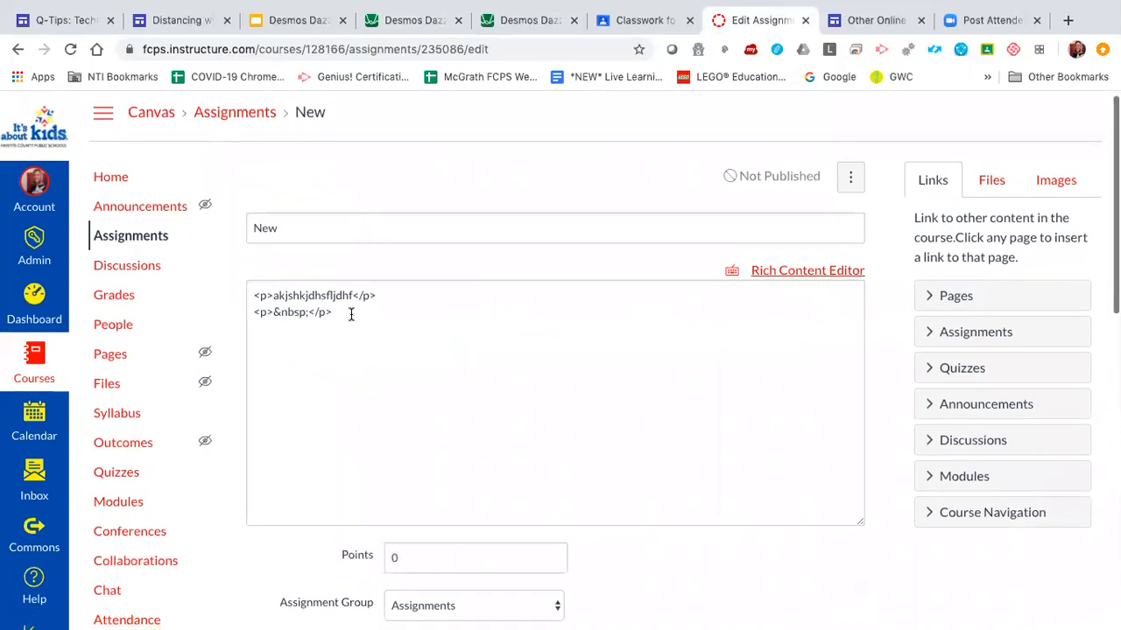
scroll(351, 315, "up", 1)
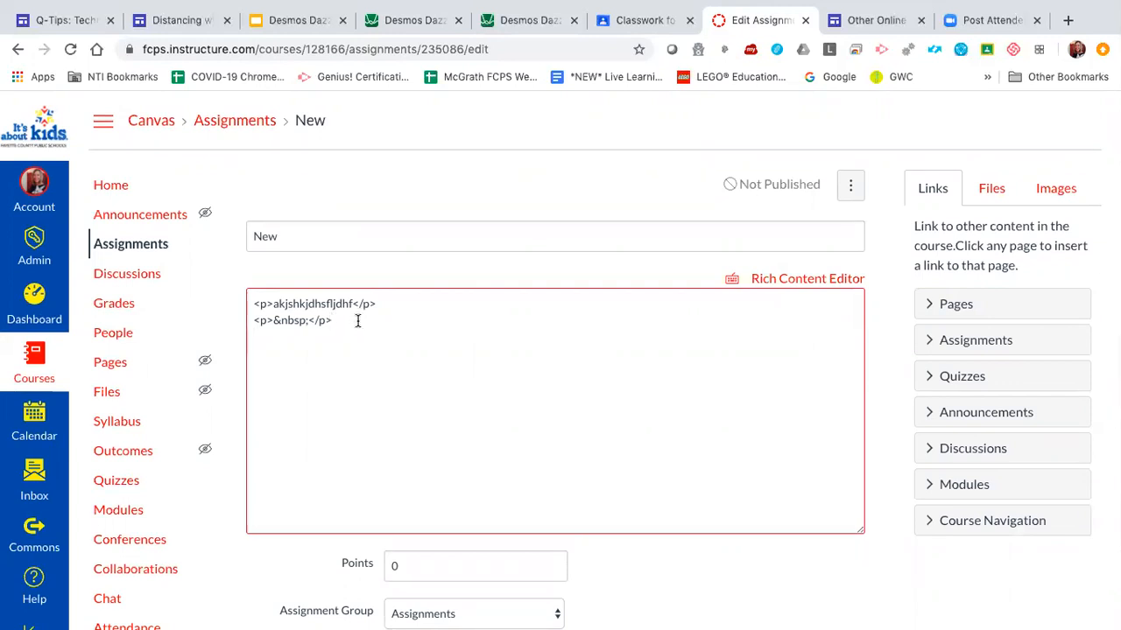
key("Return")
type("<iframe src=\"https://www.desmos.com/calculator/yxerugza27?embed\" width=\"500px\" height=\"500px\" style=\"border: 1px solid #ccc\" frameborder=0></iframe>")
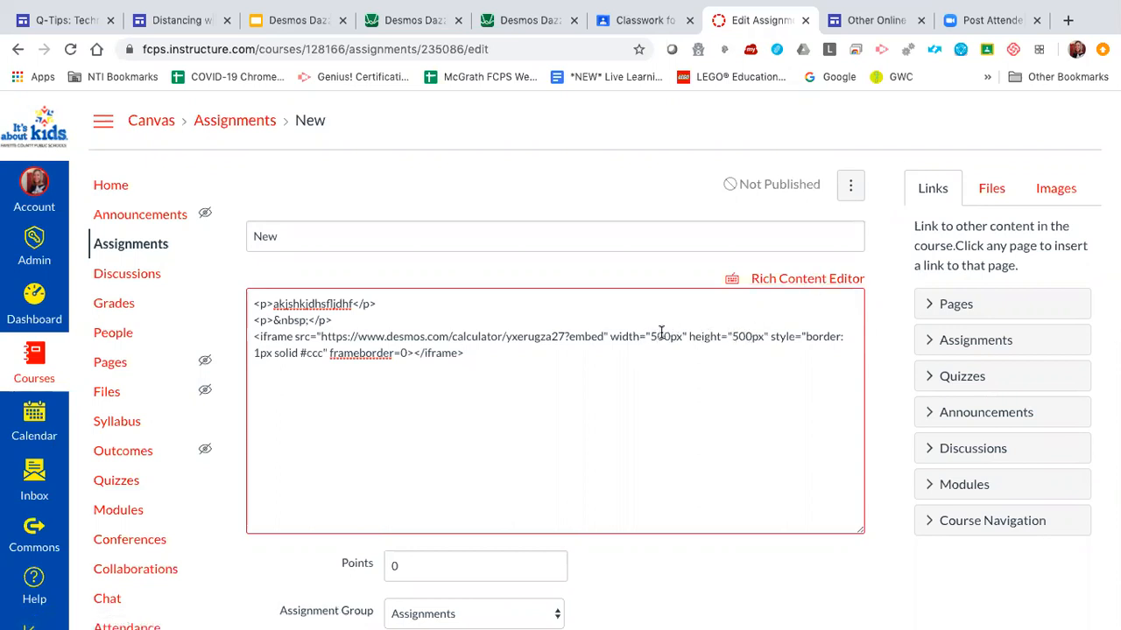
- Return the description to rich content editing and look over the whole embedded graph
left_click(807, 280)
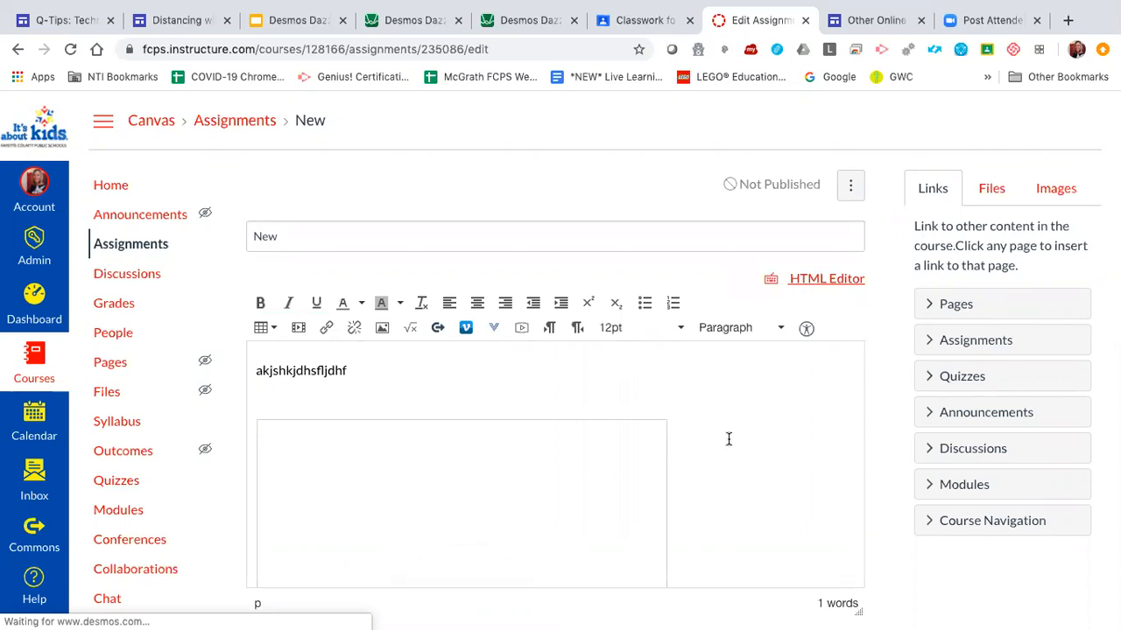
scroll(727, 438, "down", 3)
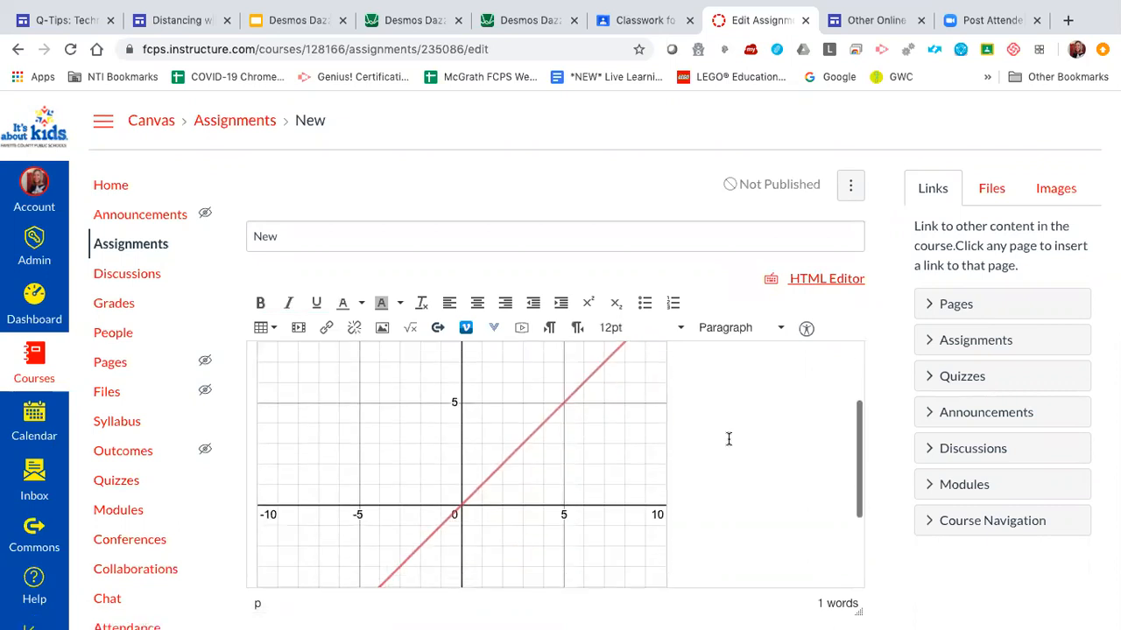
scroll(728, 438, "down", 3)
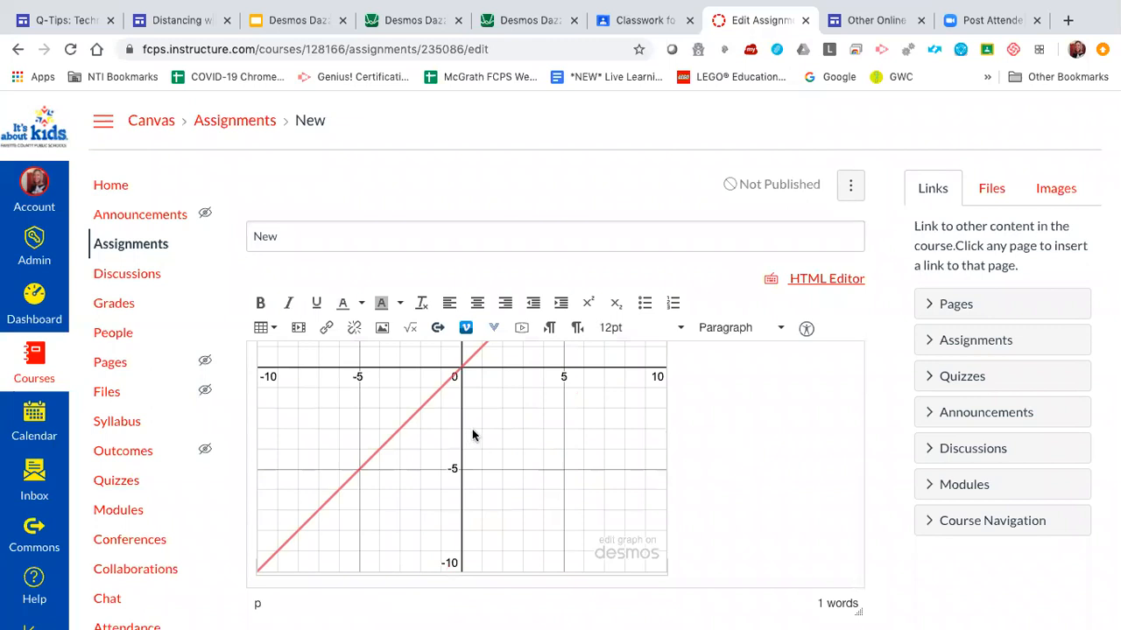
scroll(649, 430, "up", 1)
scroll(649, 430, "up", 5)
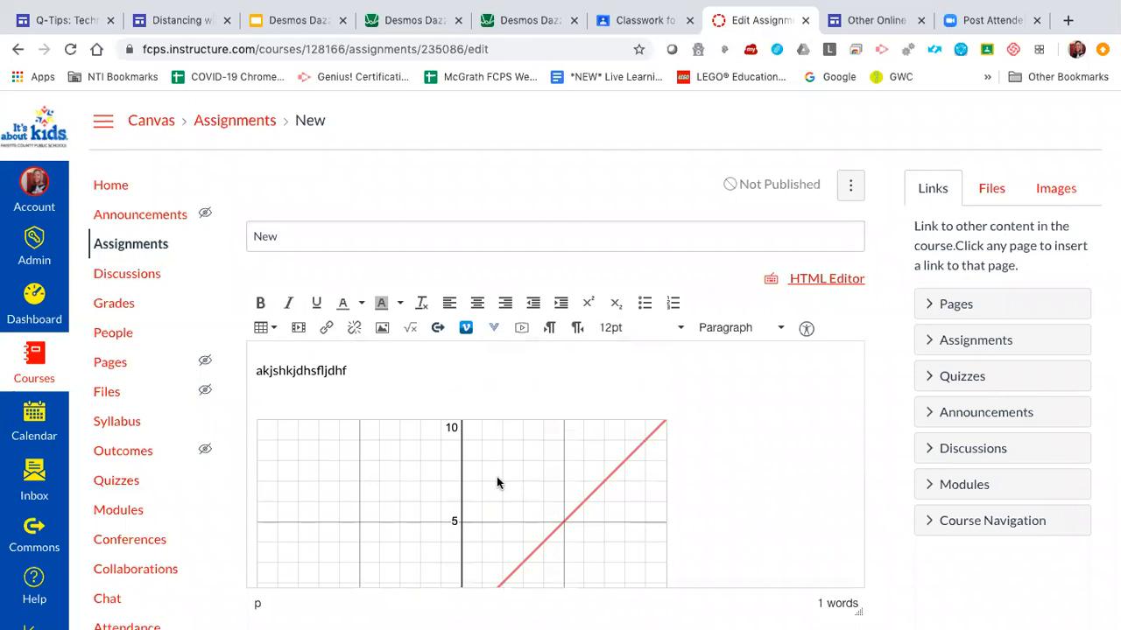
- Copy the comparison graph's share link from Desmos and paste it on a new line between the placeholder text and the embedded graph
left_click(357, 370)
key("Return")
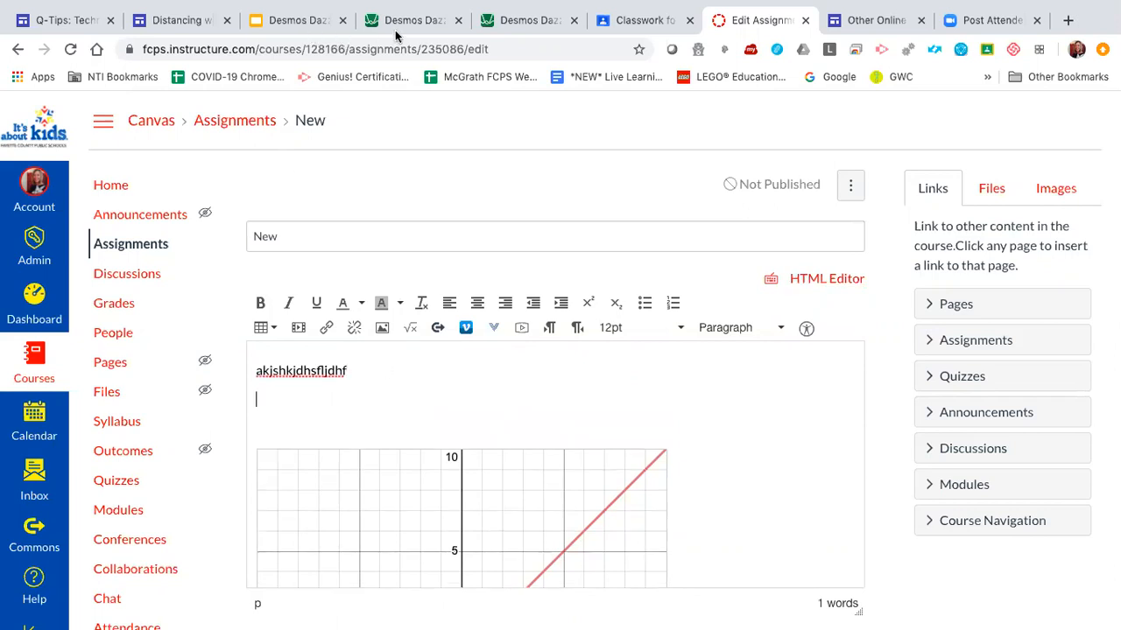
left_click(298, 20)
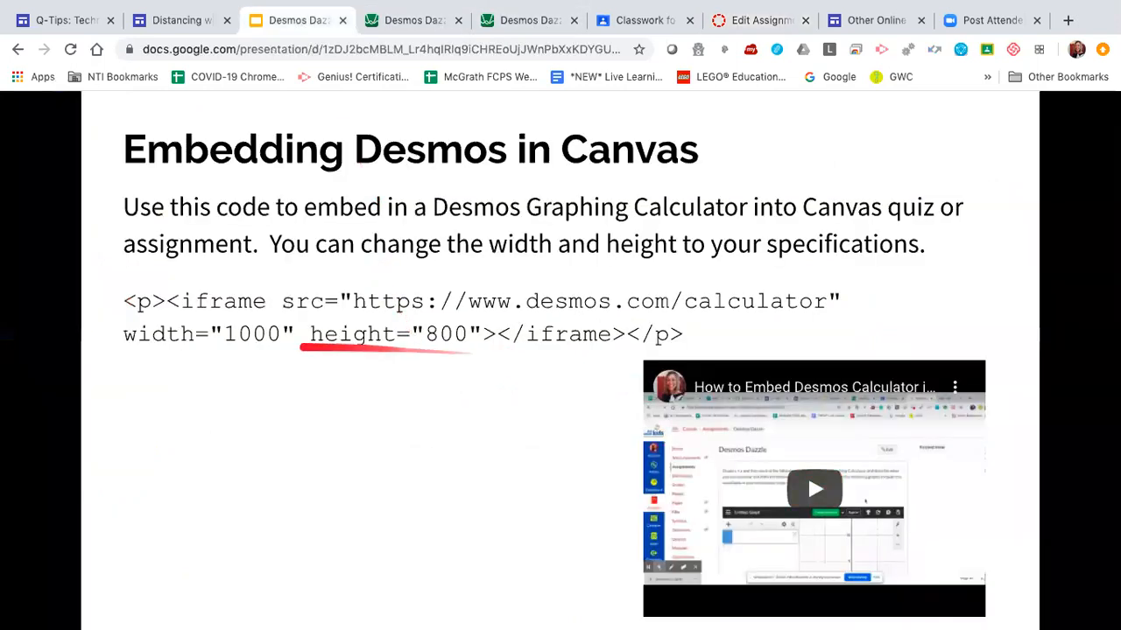
left_click(415, 21)
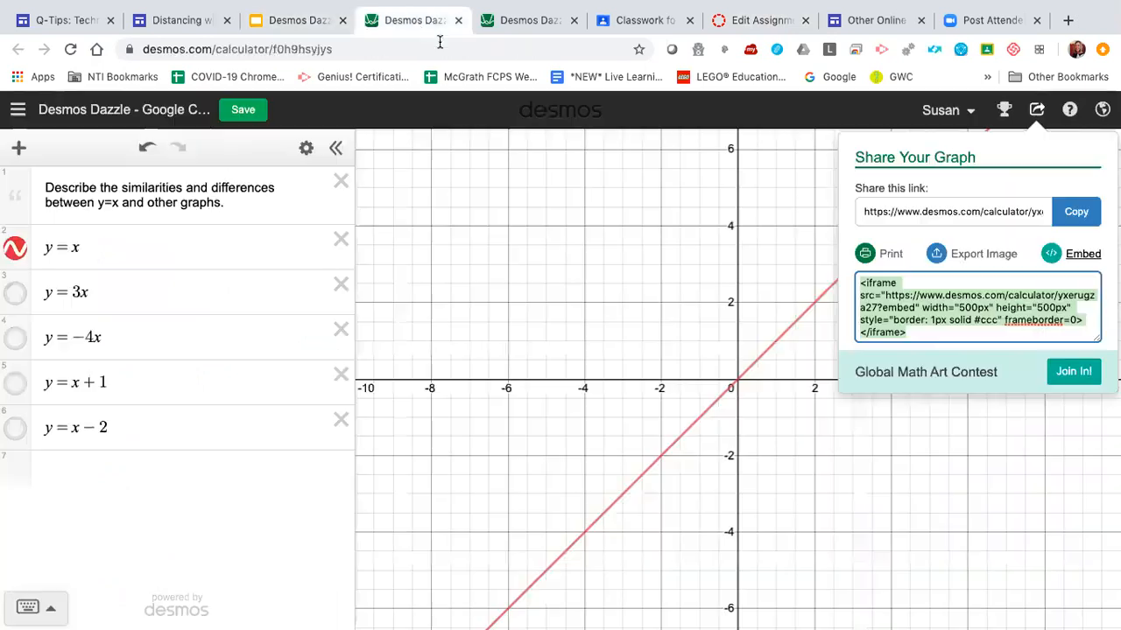
left_click(1066, 215)
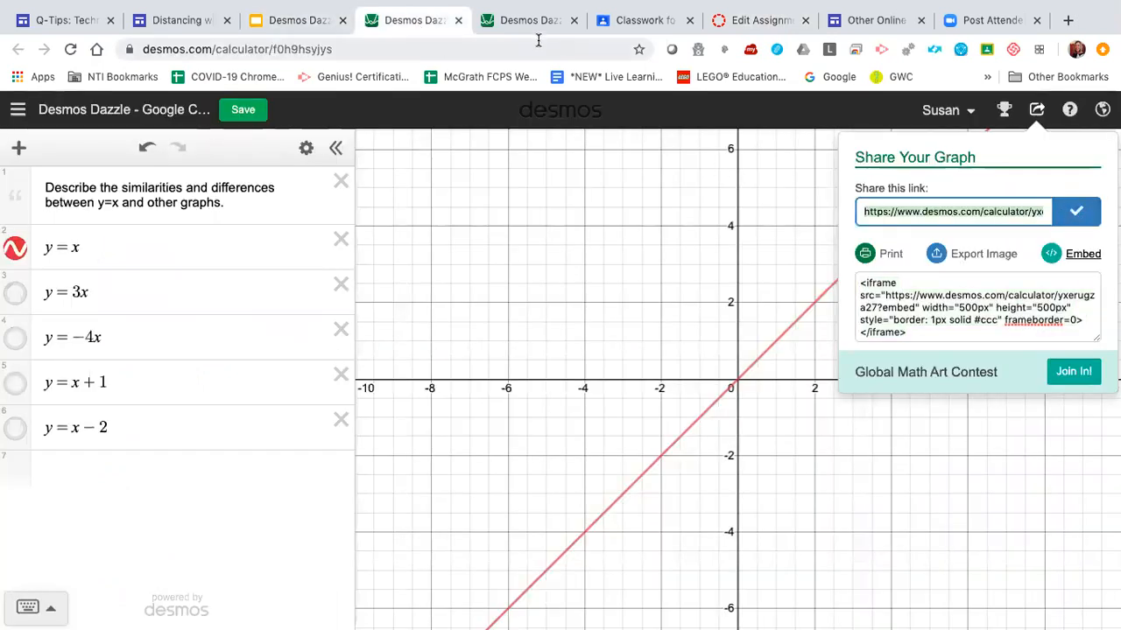
left_click(728, 26)
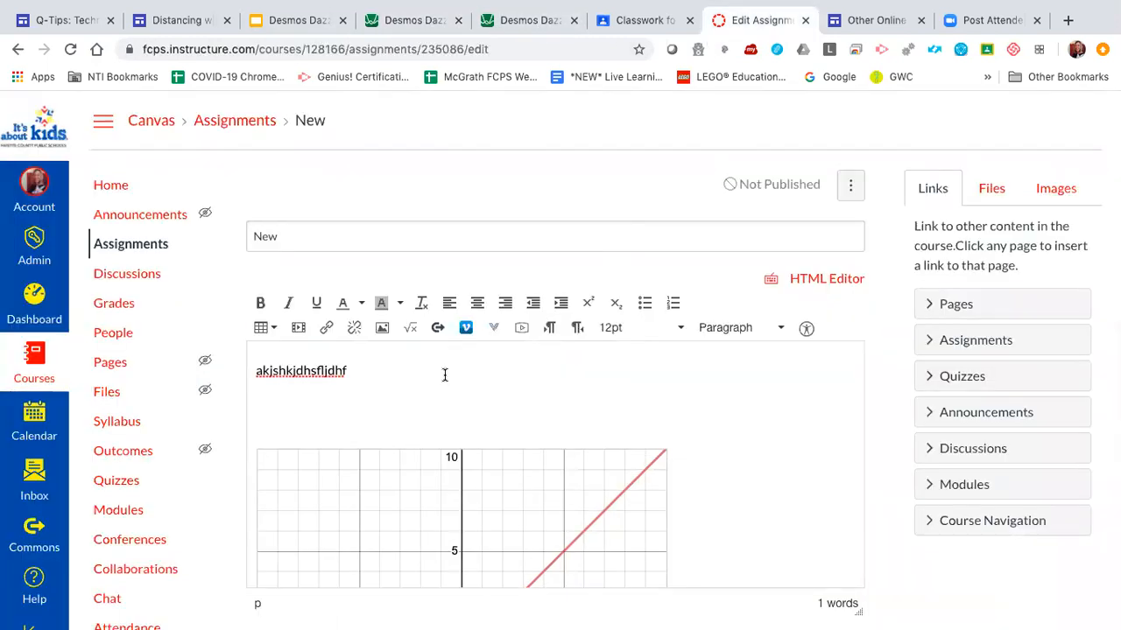
key("ctrl+v")
- Turn the pasted Desmos address into a hyperlink to the same URL
left_click_drag(538, 399, 252, 398)
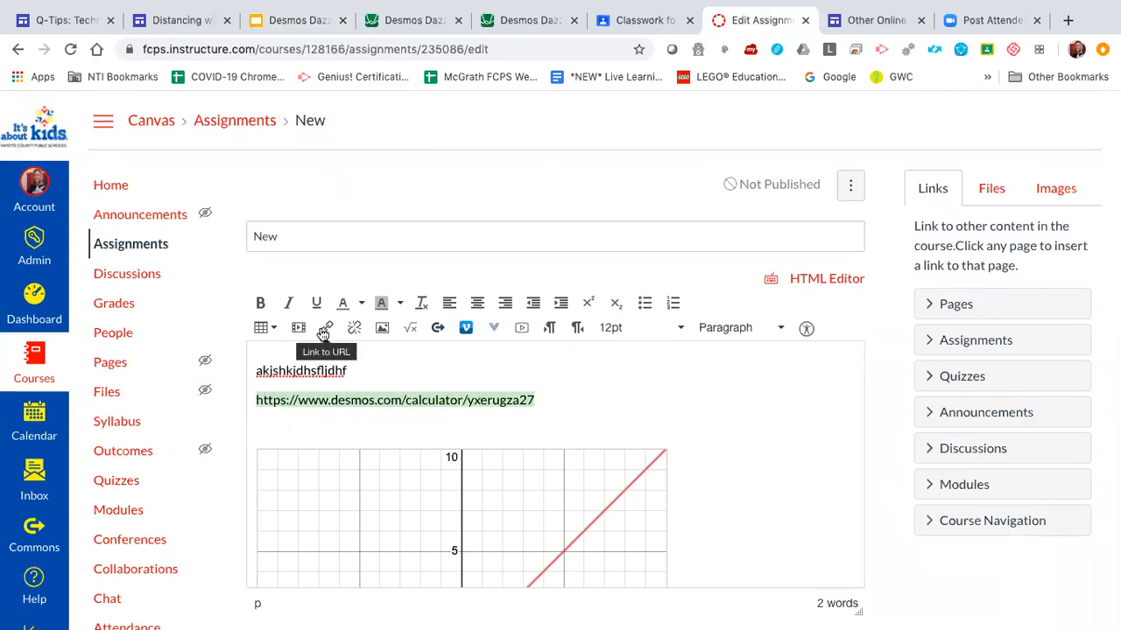
key("ctrl+k")
key("ctrl+v")
left_click(638, 417)
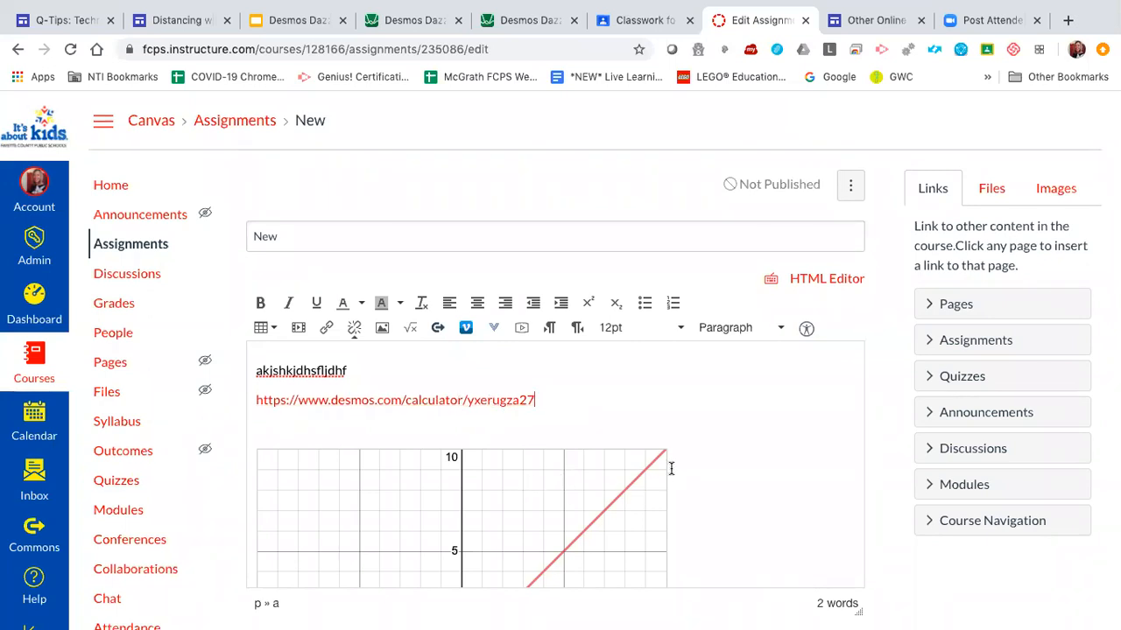
- Try the description without the blank line between the Desmos link and the embedded graph, and restore the line
scroll(670, 469, "down", 3)
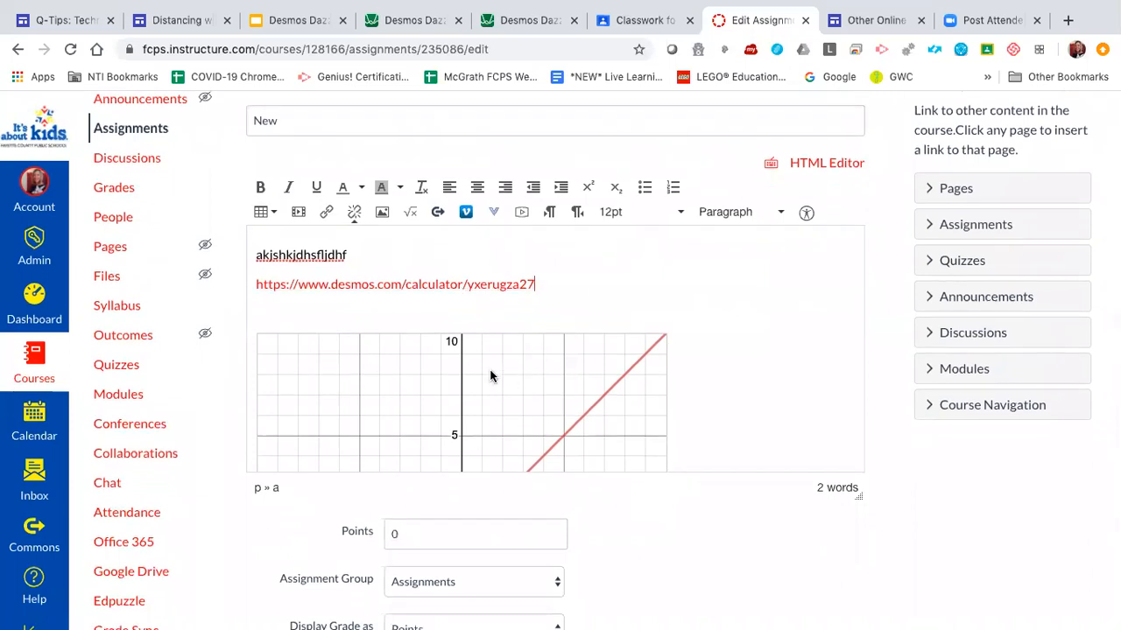
left_click(453, 315)
key("BackSpace")
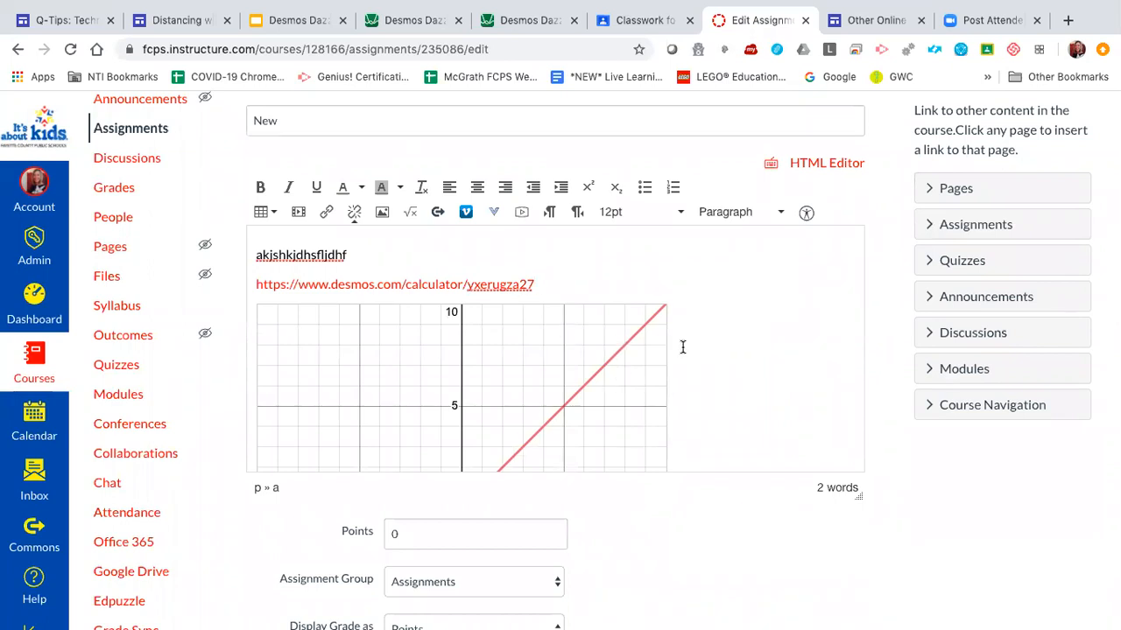
scroll(681, 362, "down", 5)
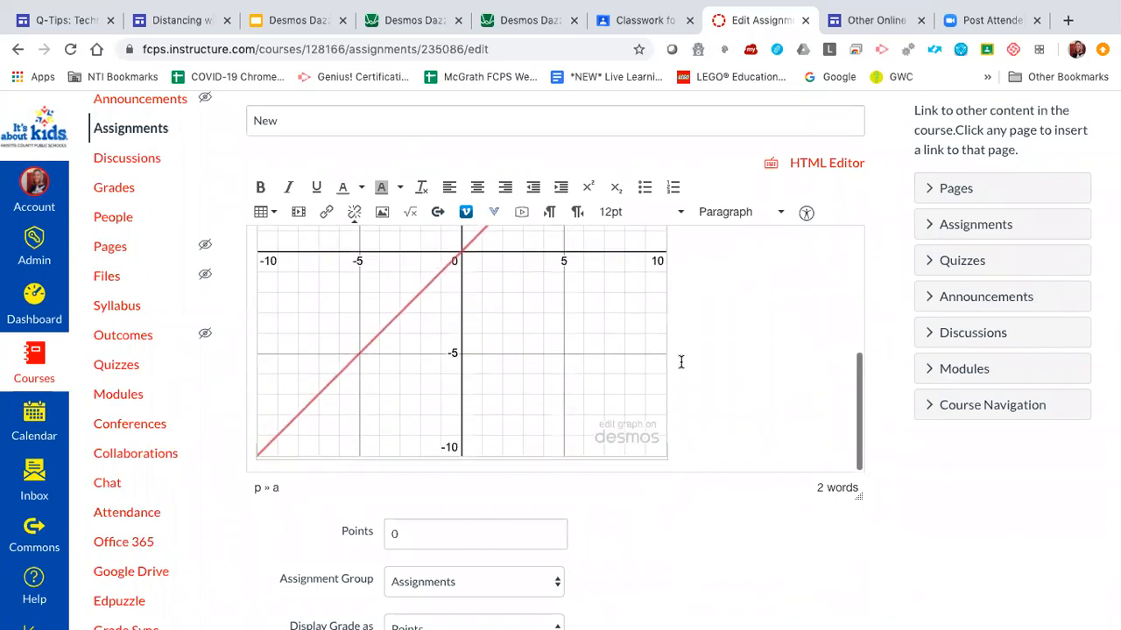
scroll(681, 362, "up", 5)
scroll(681, 362, "up", 2)
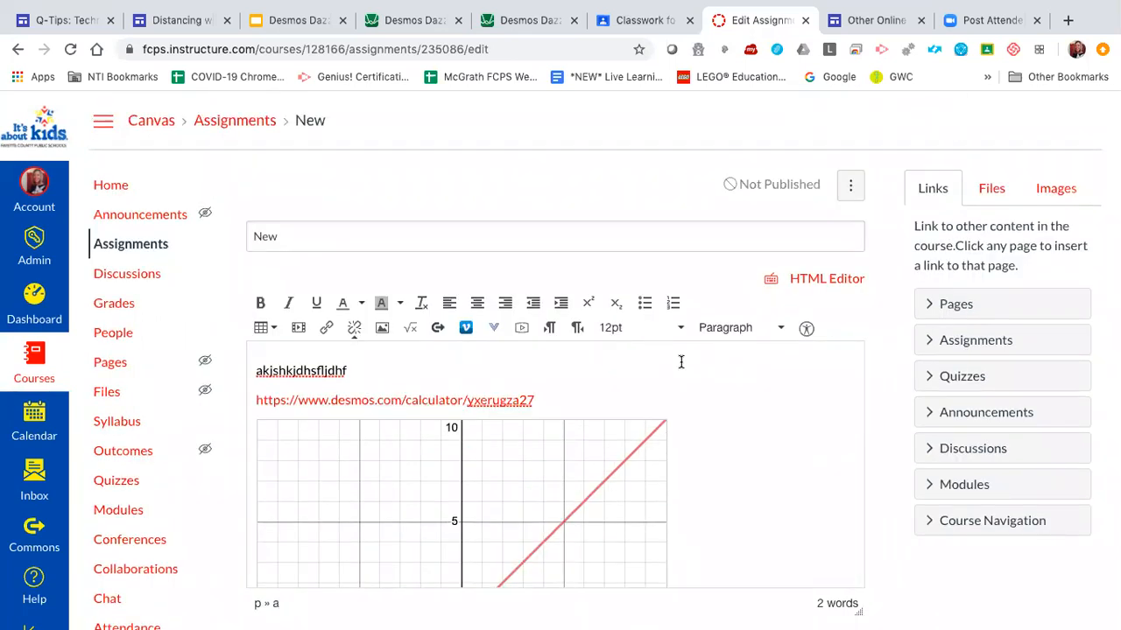
key("Return")
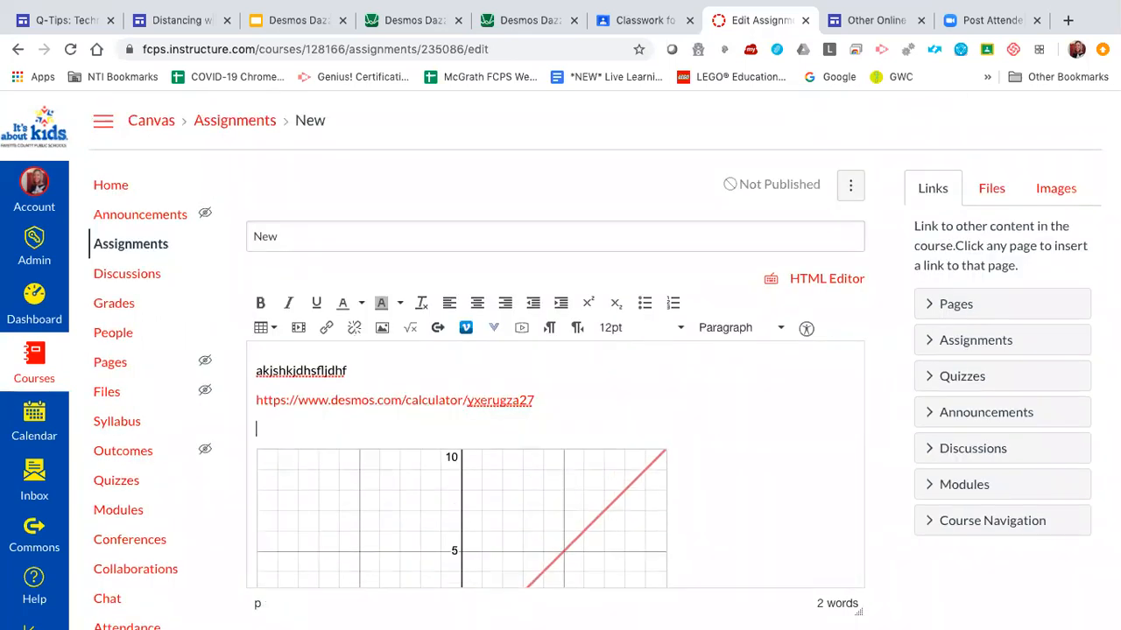
- Switch to Google Slides to review the Embedding Desmos in Canvas material, check the Desmos graph's embed code, and return to Canvas
left_click(302, 25)
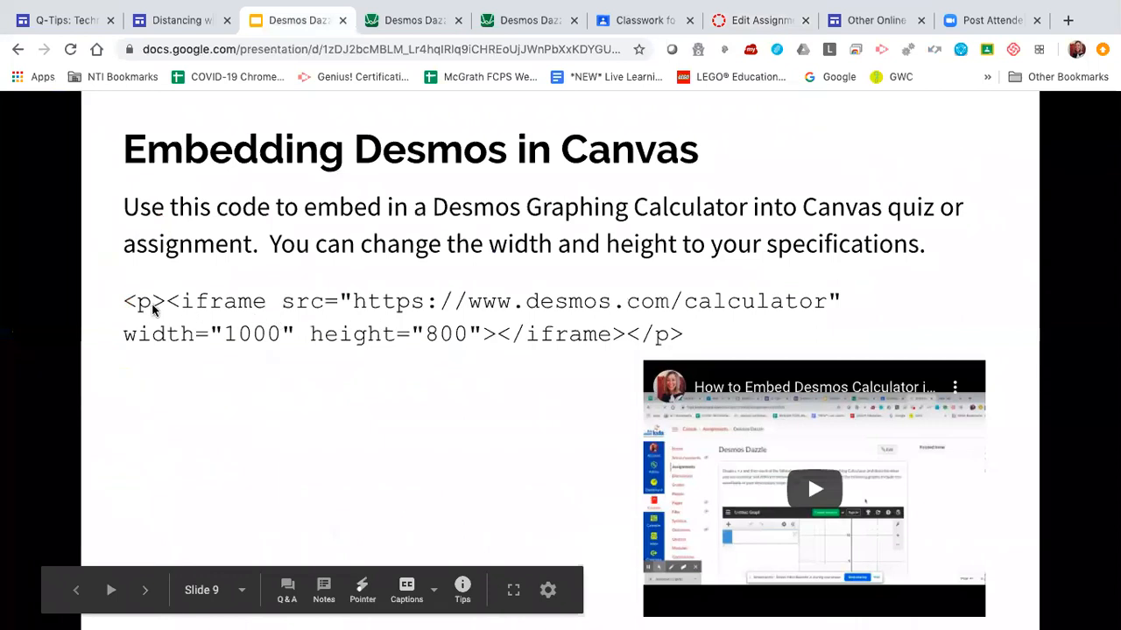
left_click(622, 238)
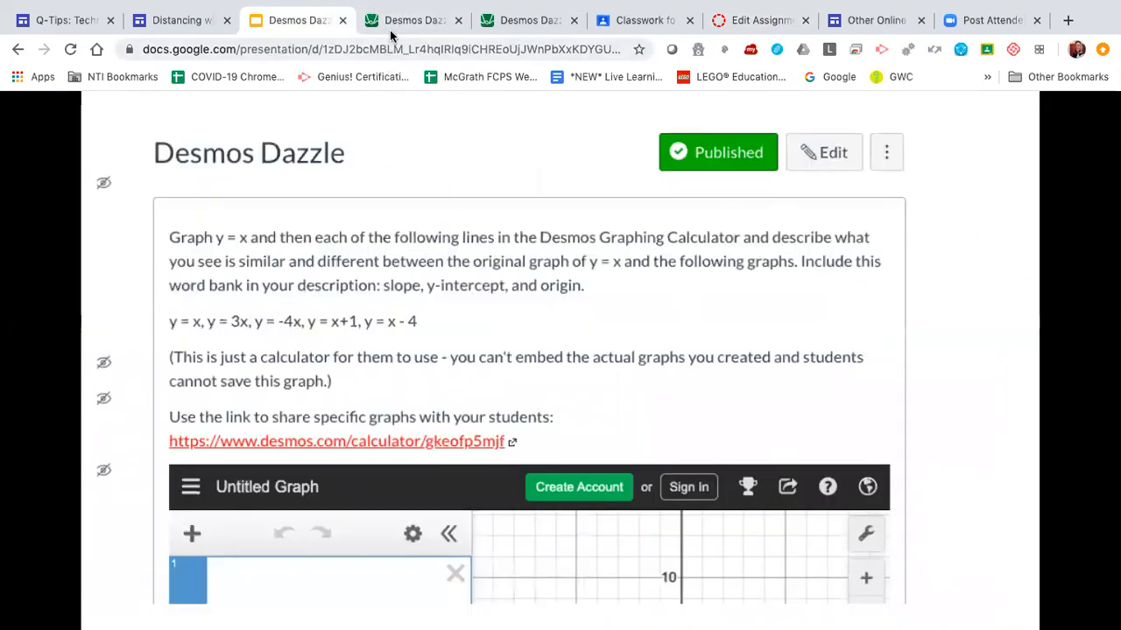
left_click(400, 25)
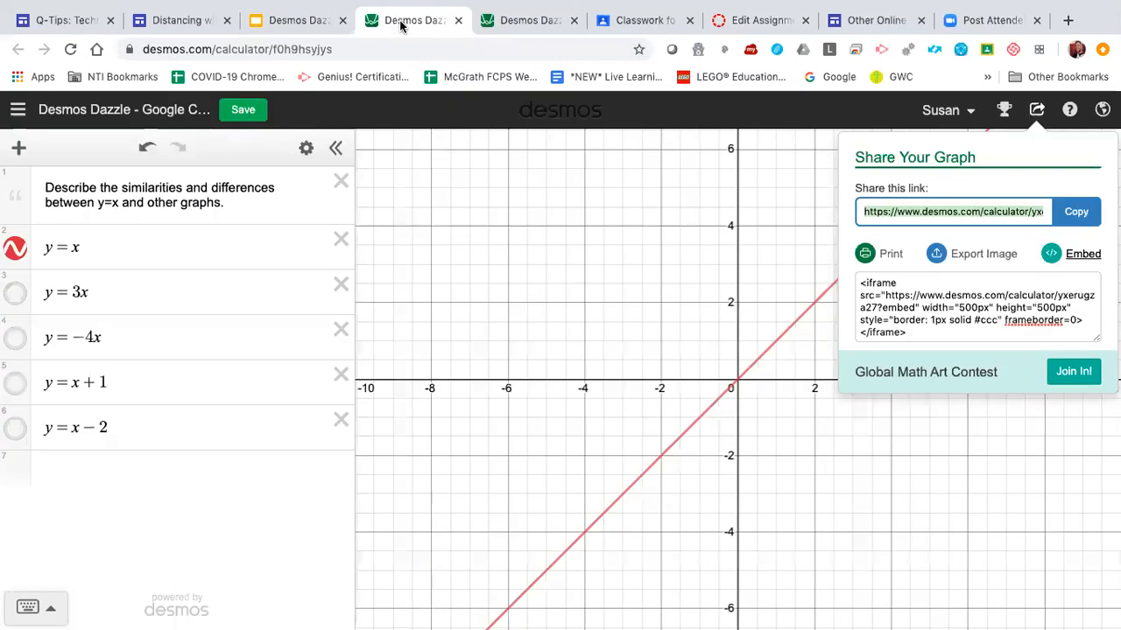
left_click(746, 26)
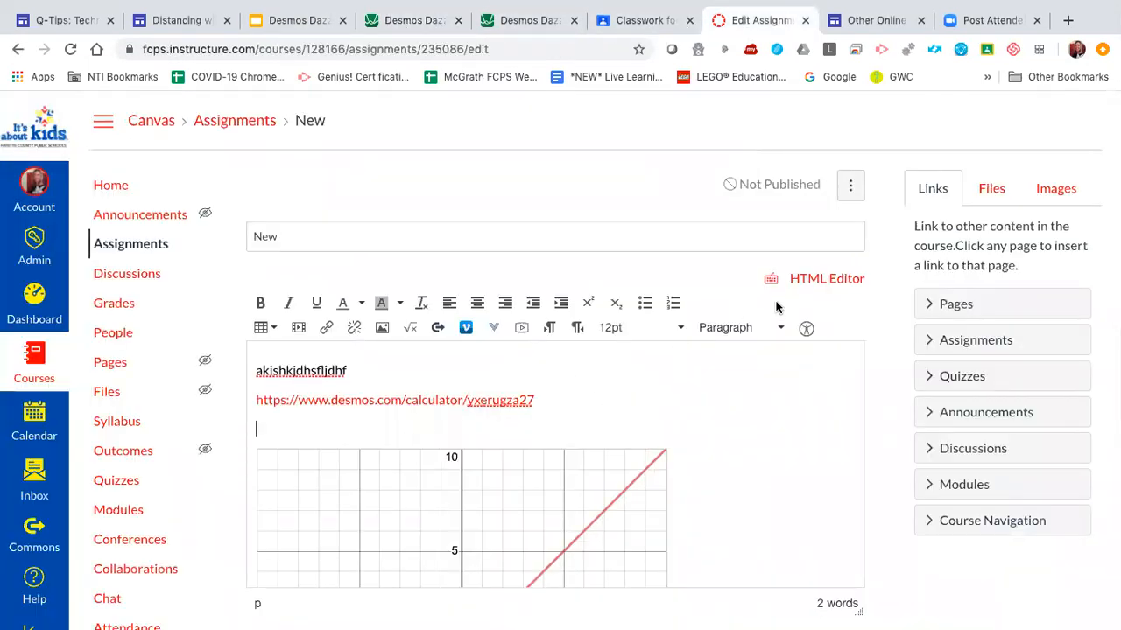
- Switch the description to its HTML and back to rich content editing, and look over the embedded graph
left_click(807, 285)
left_click(811, 281)
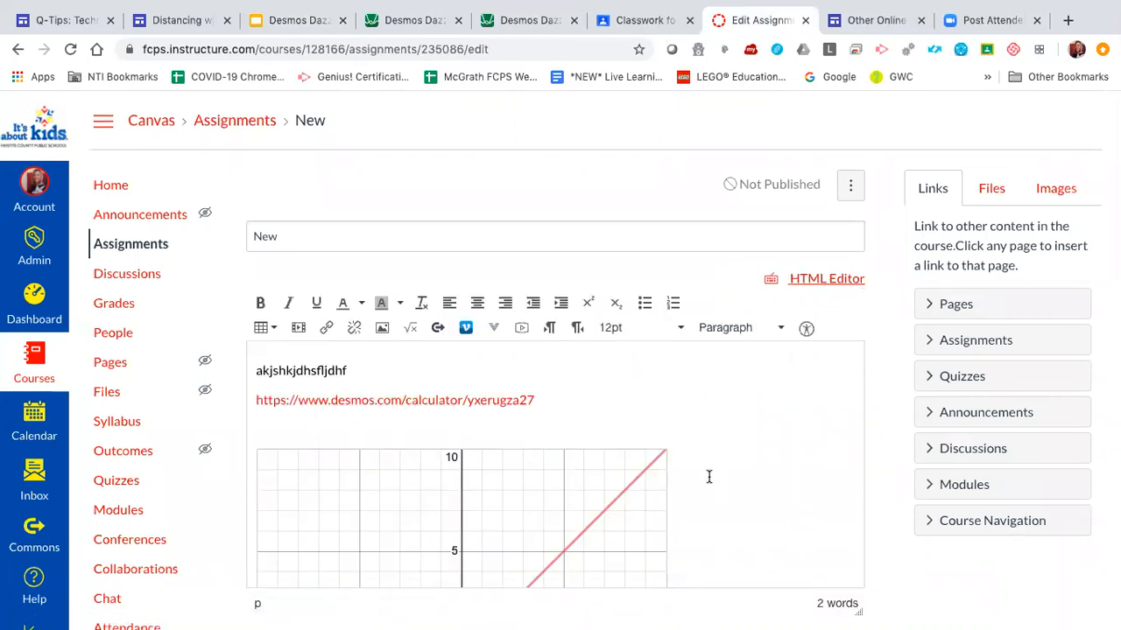
scroll(710, 476, "down", 5)
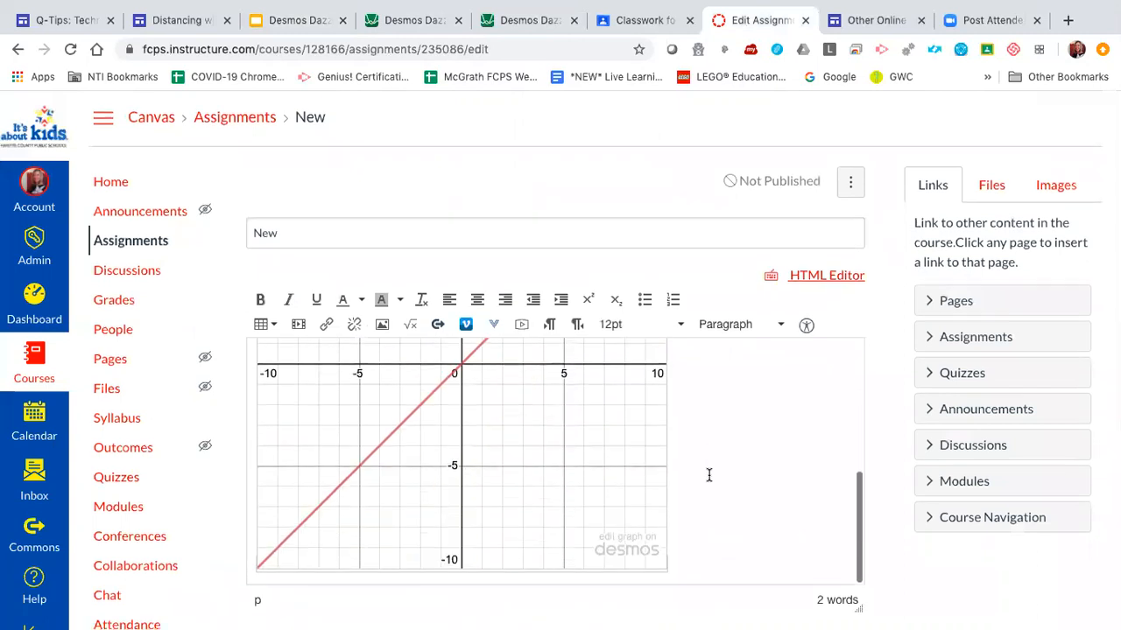
scroll(709, 475, "down", 1)
scroll(709, 476, "up", 1)
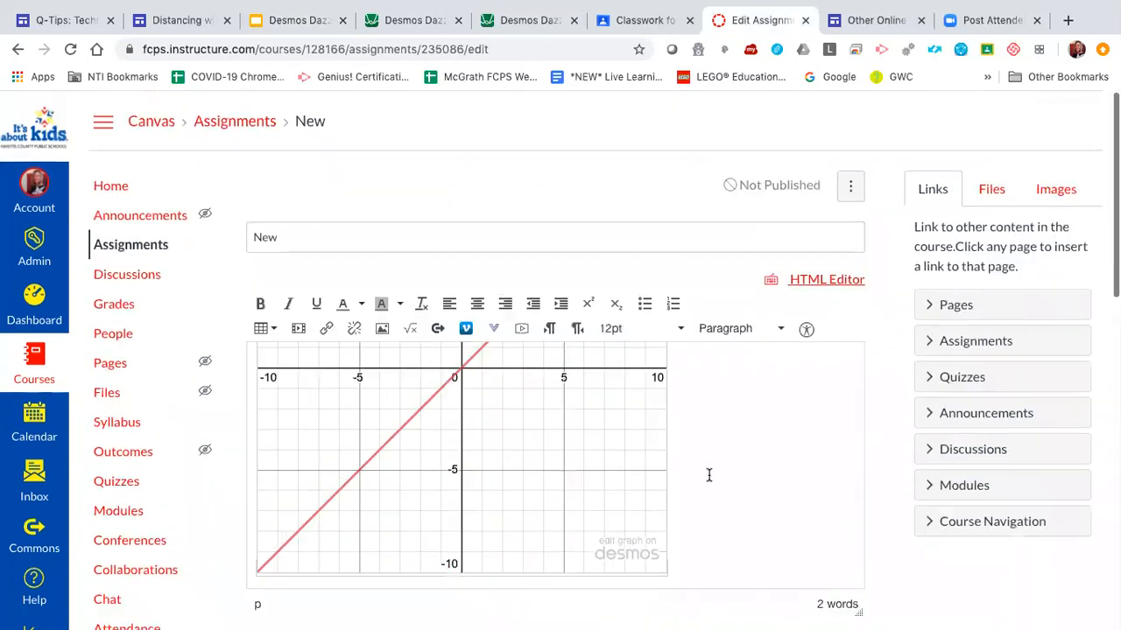
- Leave the assignment editor for the course home page and open the Desmos Dazzle assignment in Student View
left_click(145, 249)
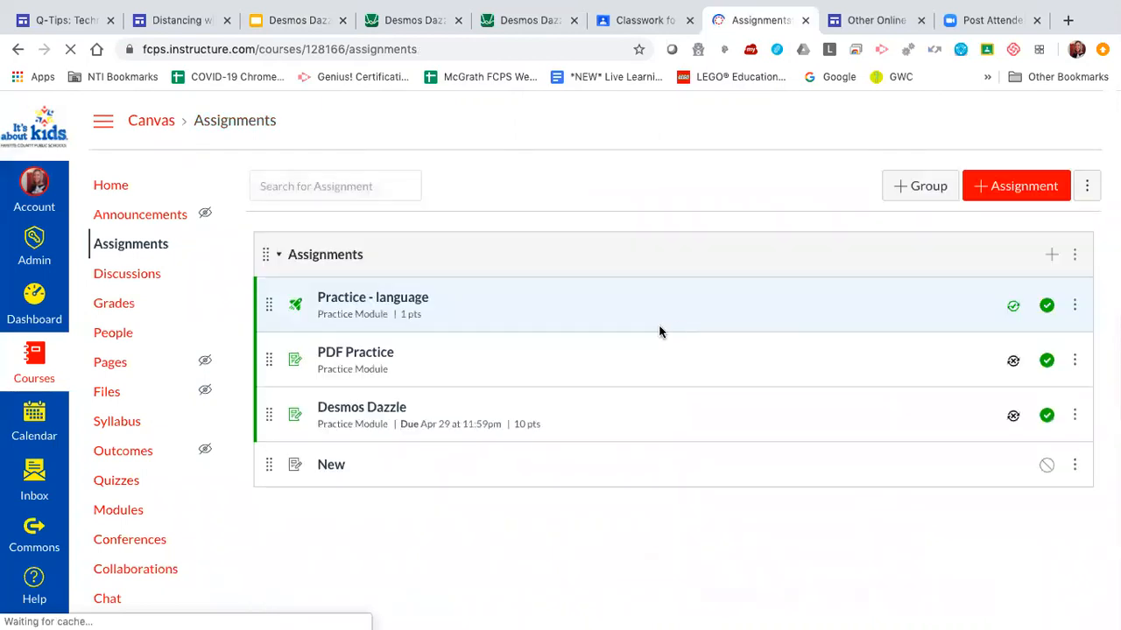
left_click(397, 411)
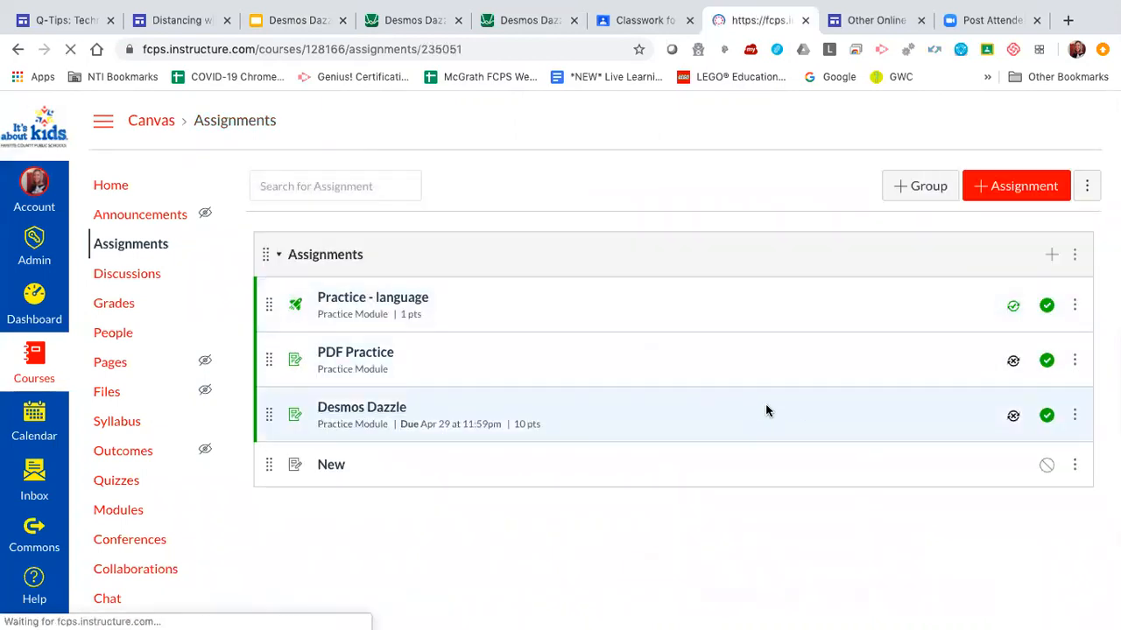
left_click(137, 246)
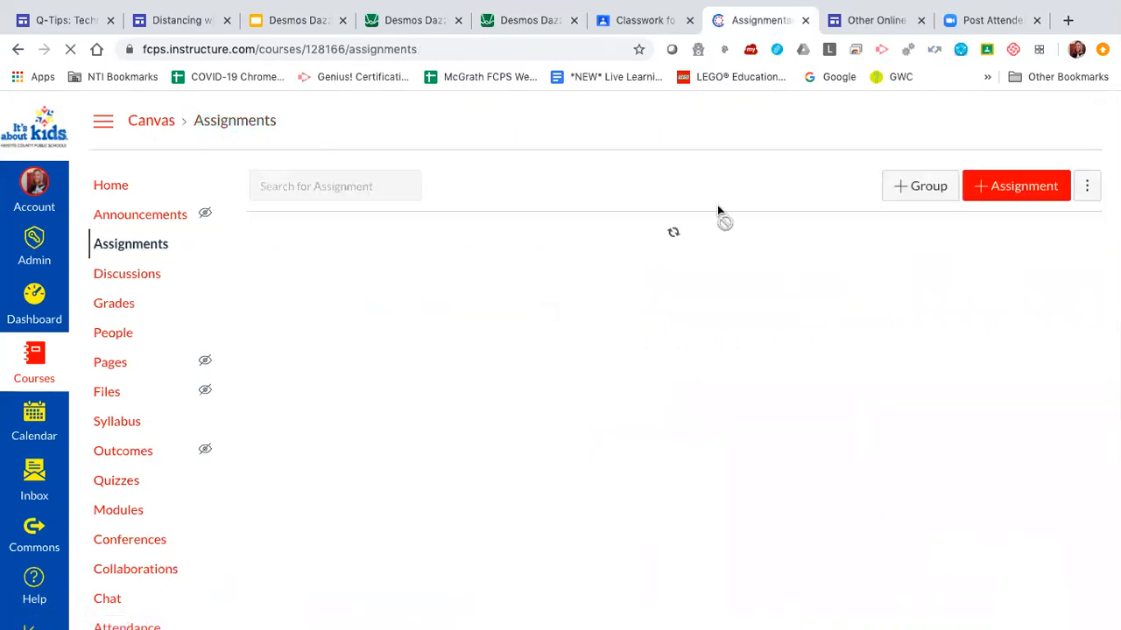
left_click(105, 187)
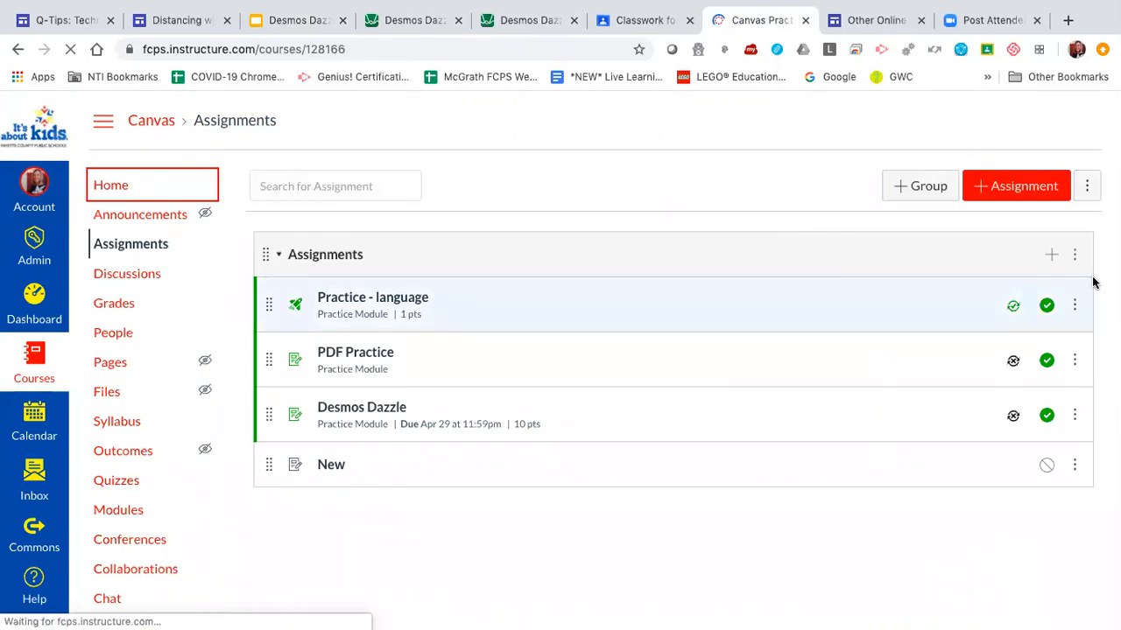
left_click(989, 436)
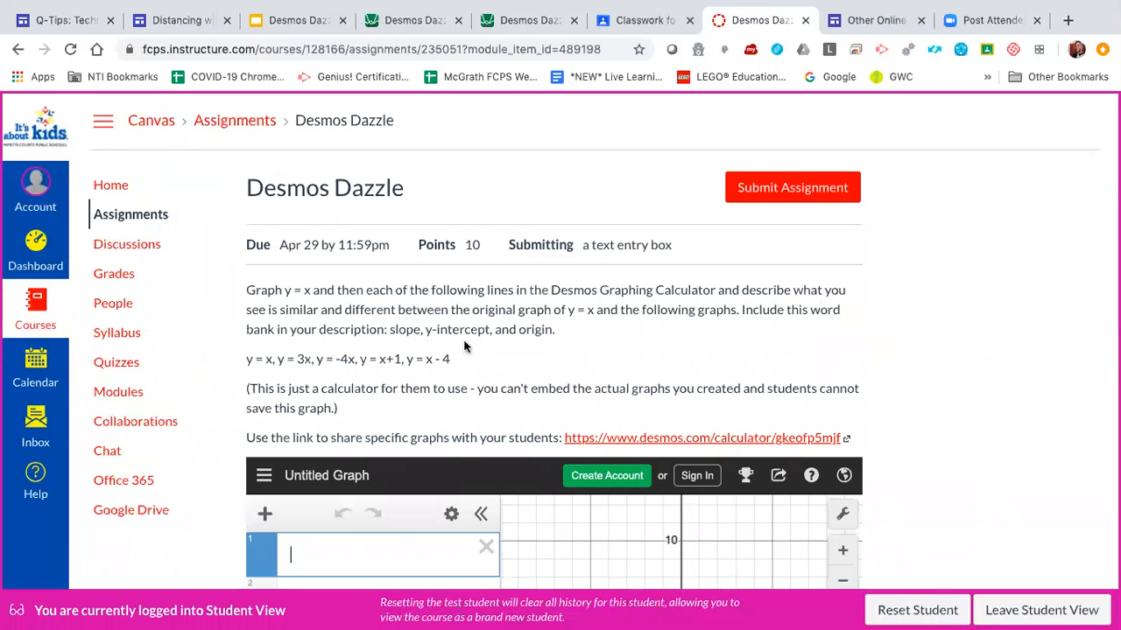
- Look through the Desmos Dazzle instructions and embedded calculator as a student, and start a text-entry submission
scroll(487, 409, "down", 1)
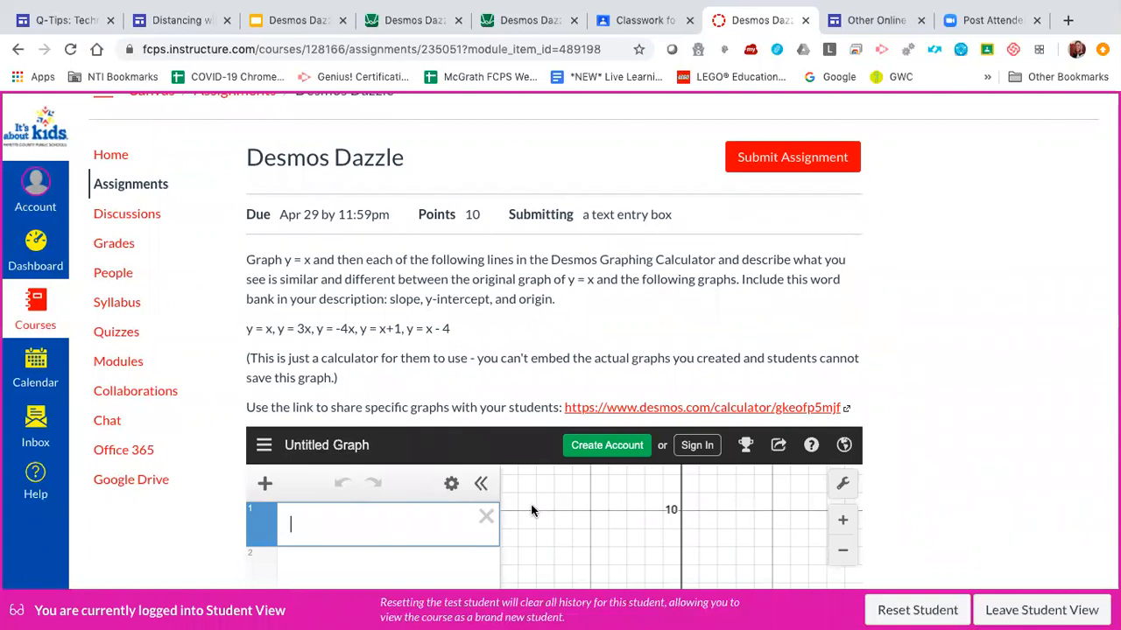
scroll(517, 490, "down", 5)
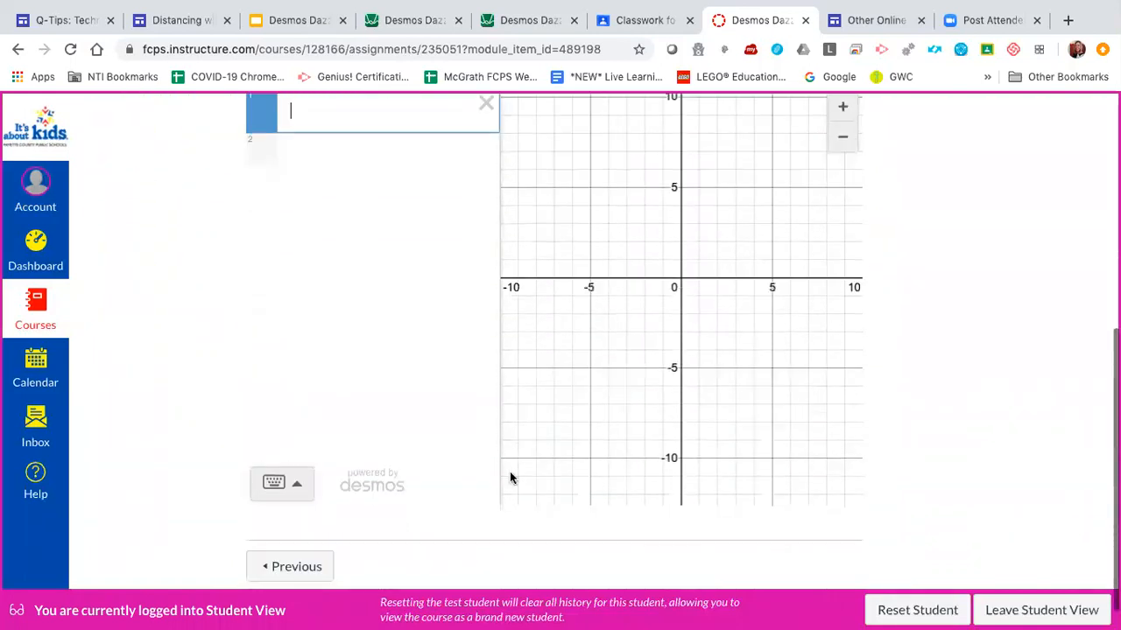
scroll(512, 478, "up", 5)
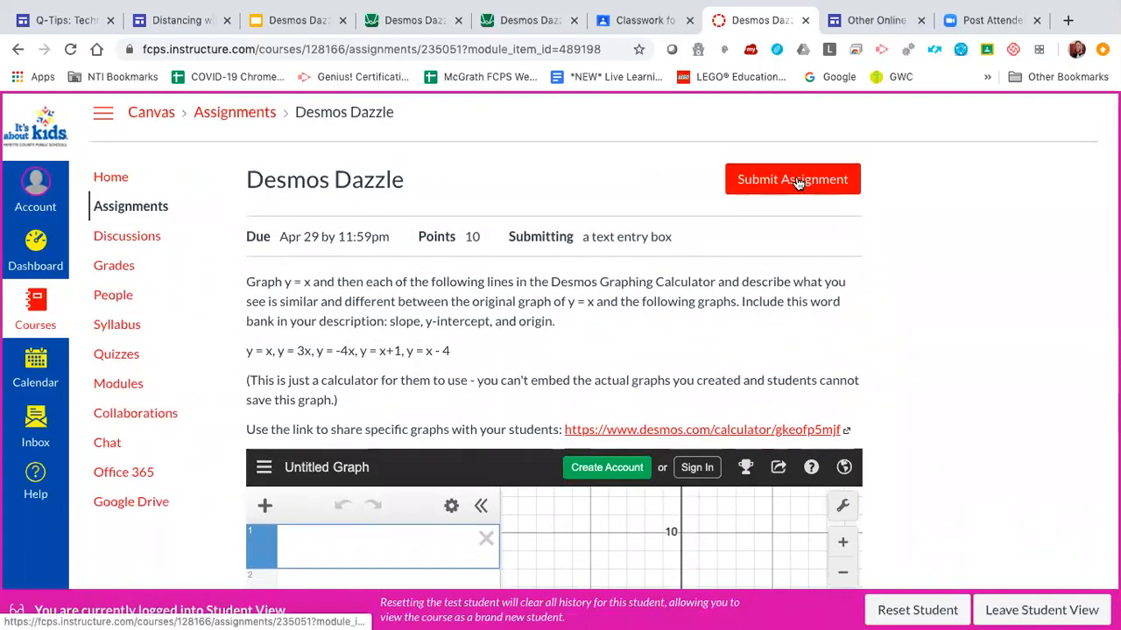
left_click(792, 180)
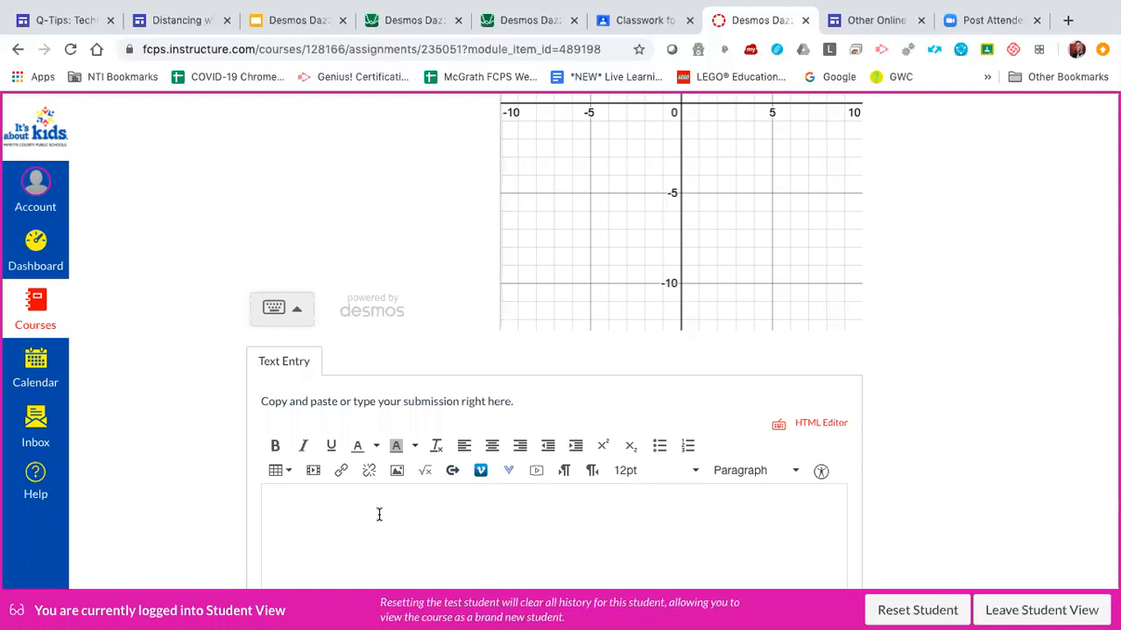
- Graph y = x, y = 3x and y = -4x in the assignment's embedded Desmos calculator
scroll(530, 295, "up", 5)
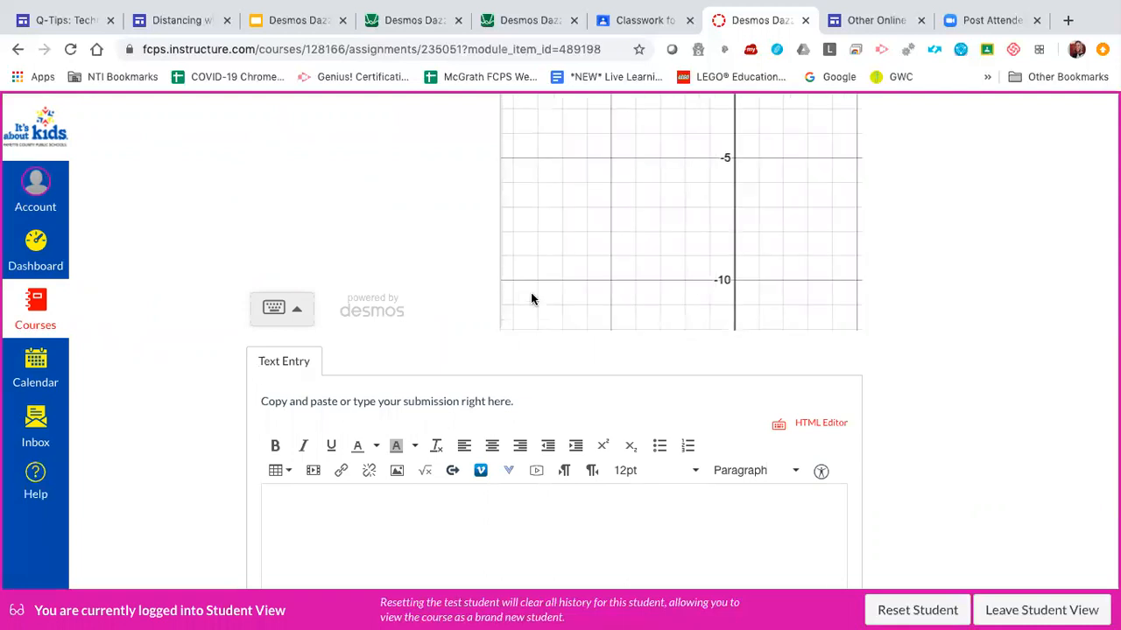
scroll(459, 269, "up", 1)
scroll(557, 274, "down", 5)
scroll(414, 255, "up", 3)
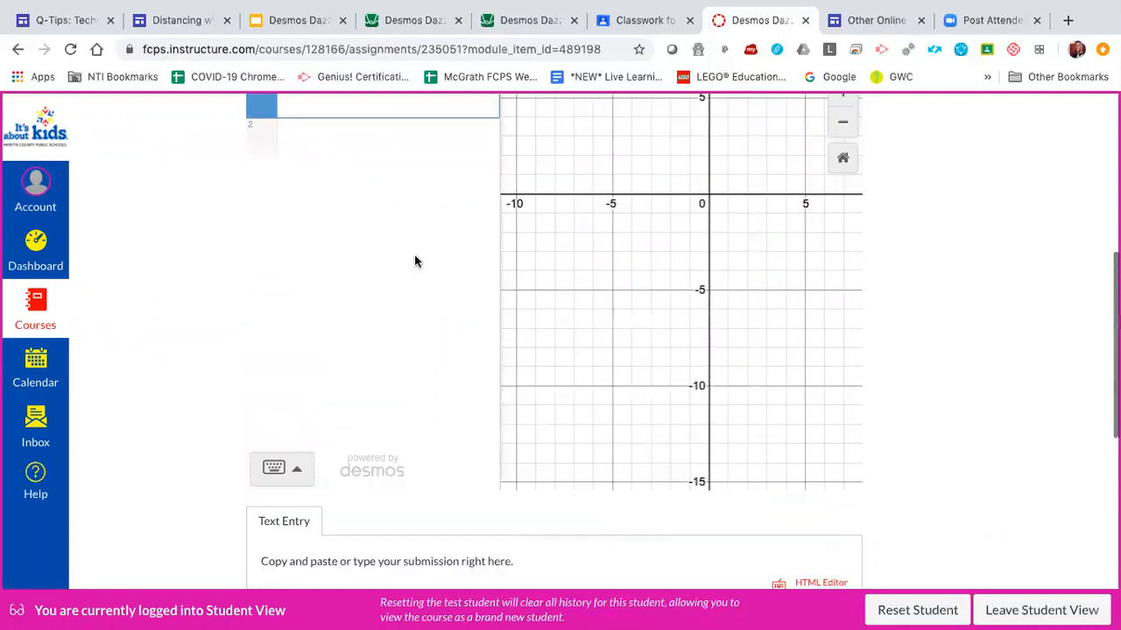
scroll(414, 255, "up", 2)
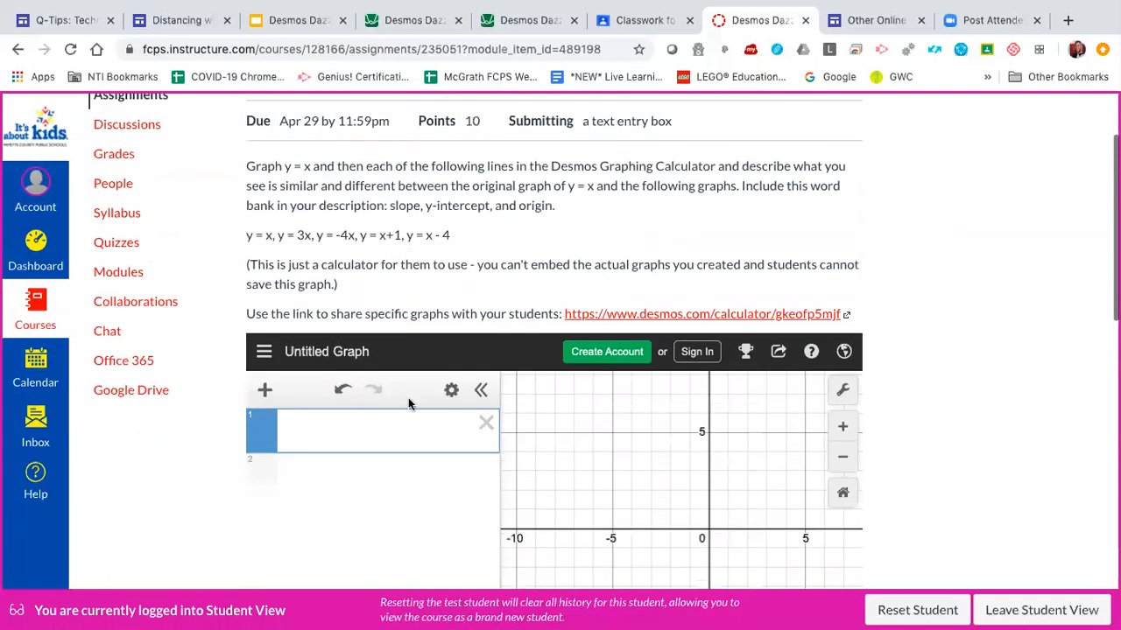
type("=x")
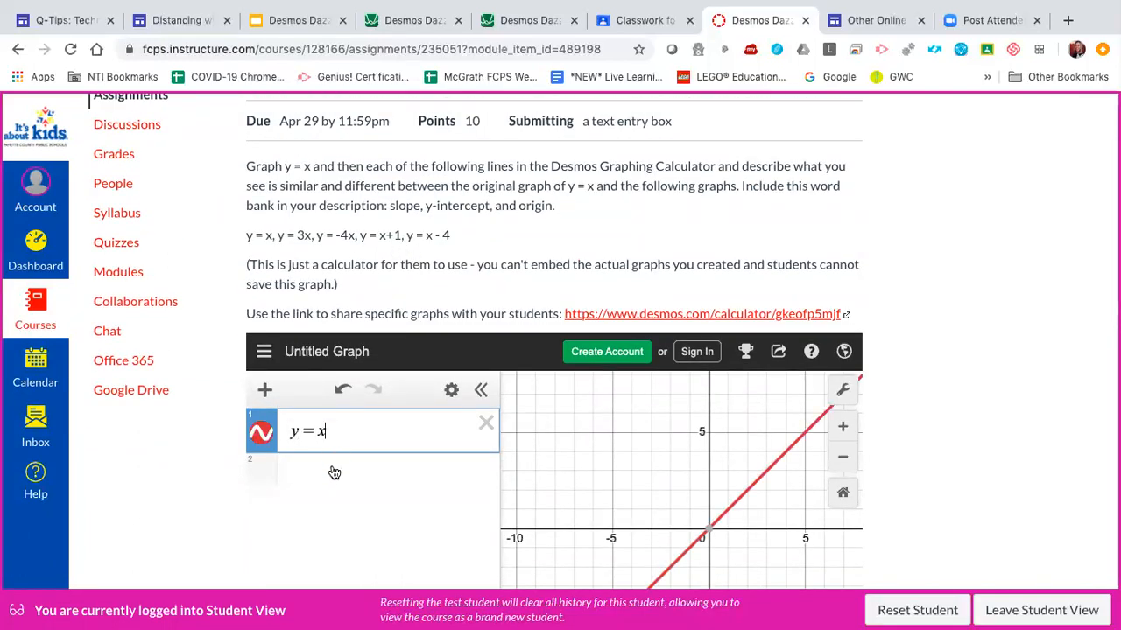
left_click(331, 468)
type("y = ")
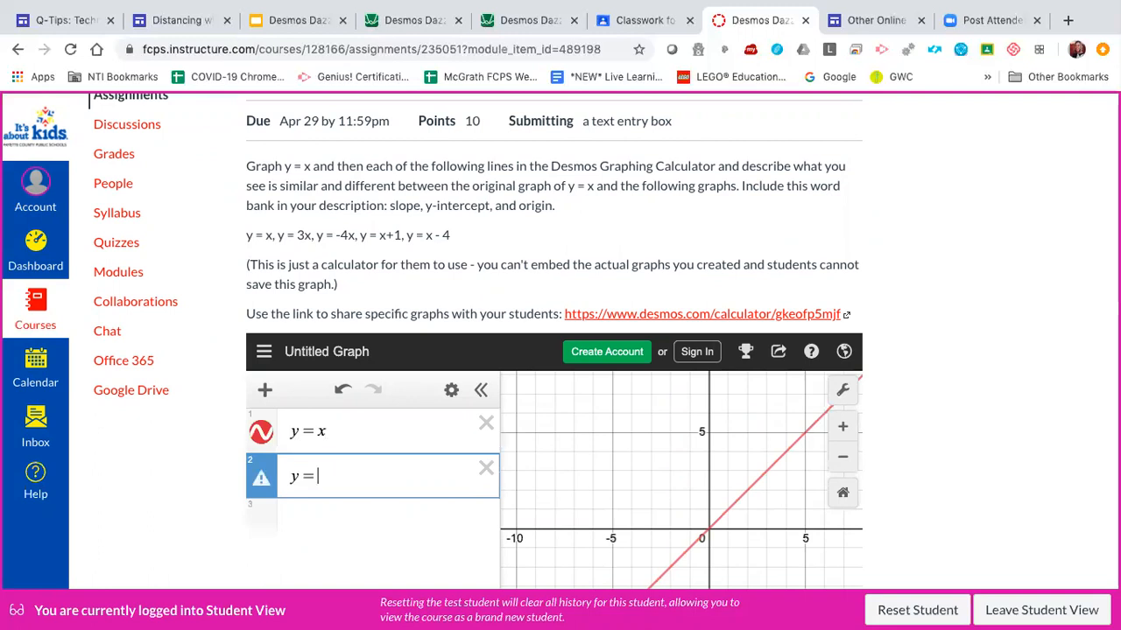
type("3x")
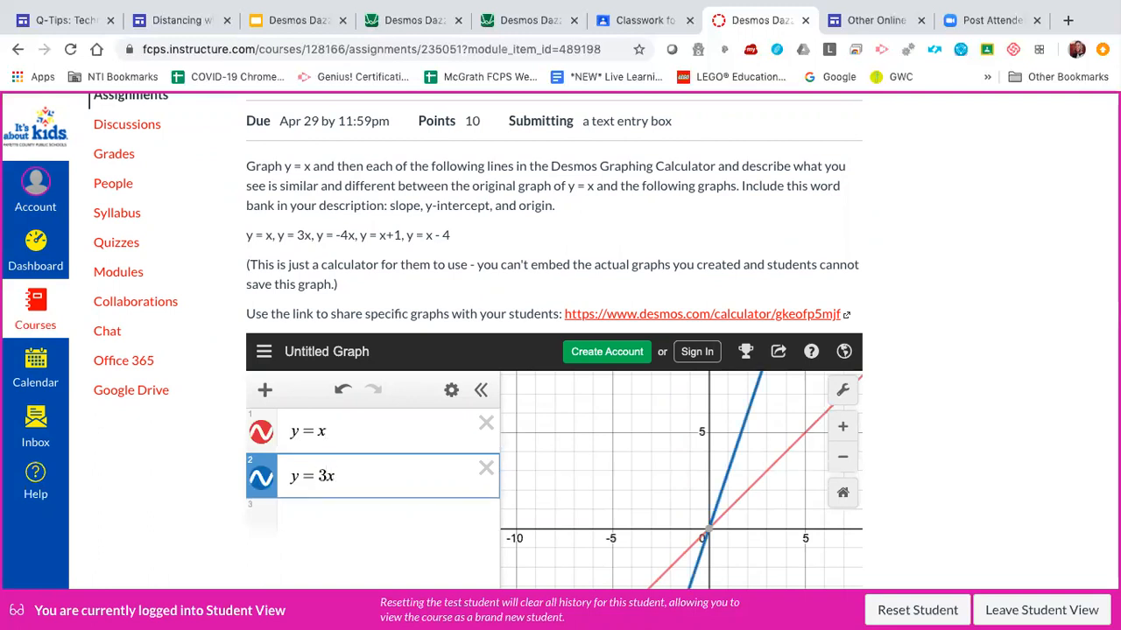
left_click(335, 511)
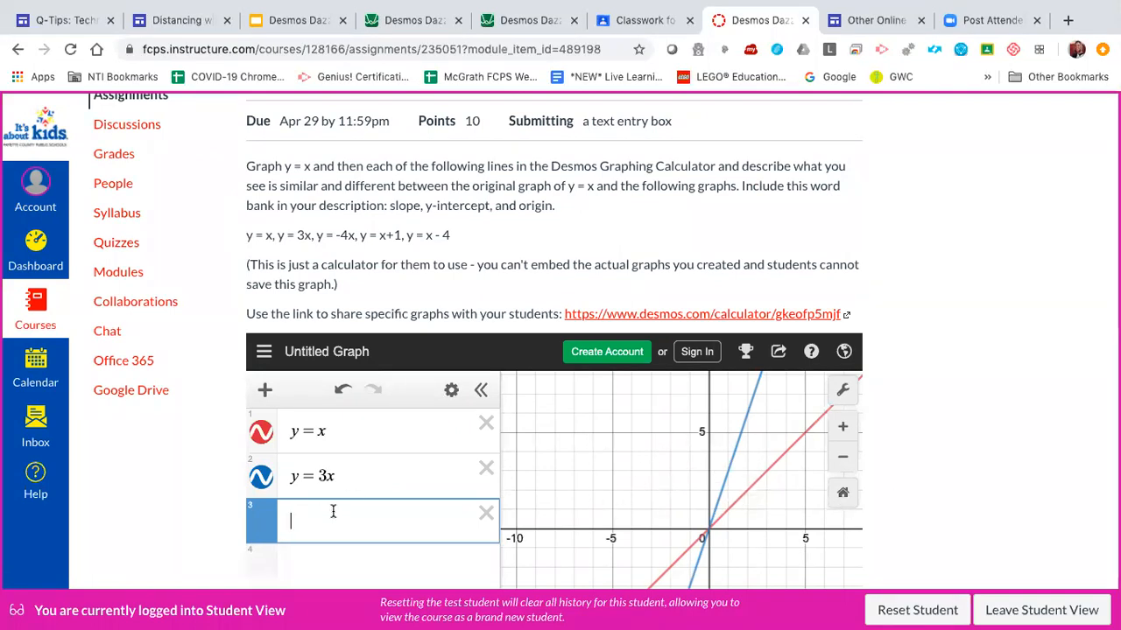
type("y=-4x")
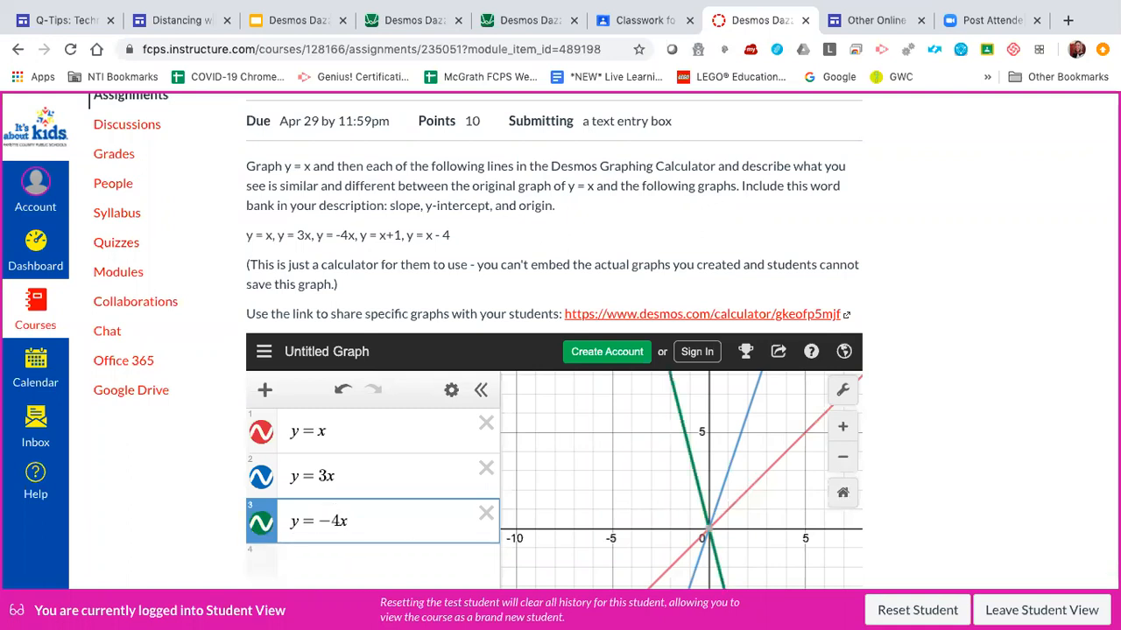
- Look over the graphed lines, the submission's text entry area and the assignment instructions from the student's side
scroll(927, 469, "down", 5)
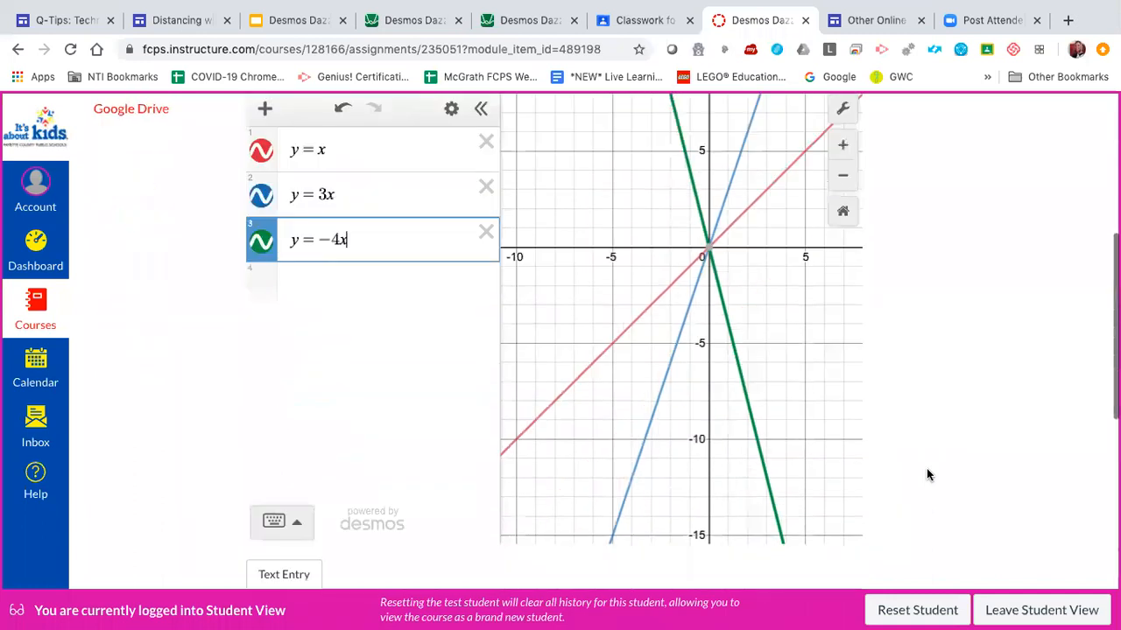
scroll(927, 468, "down", 4)
left_click(313, 456)
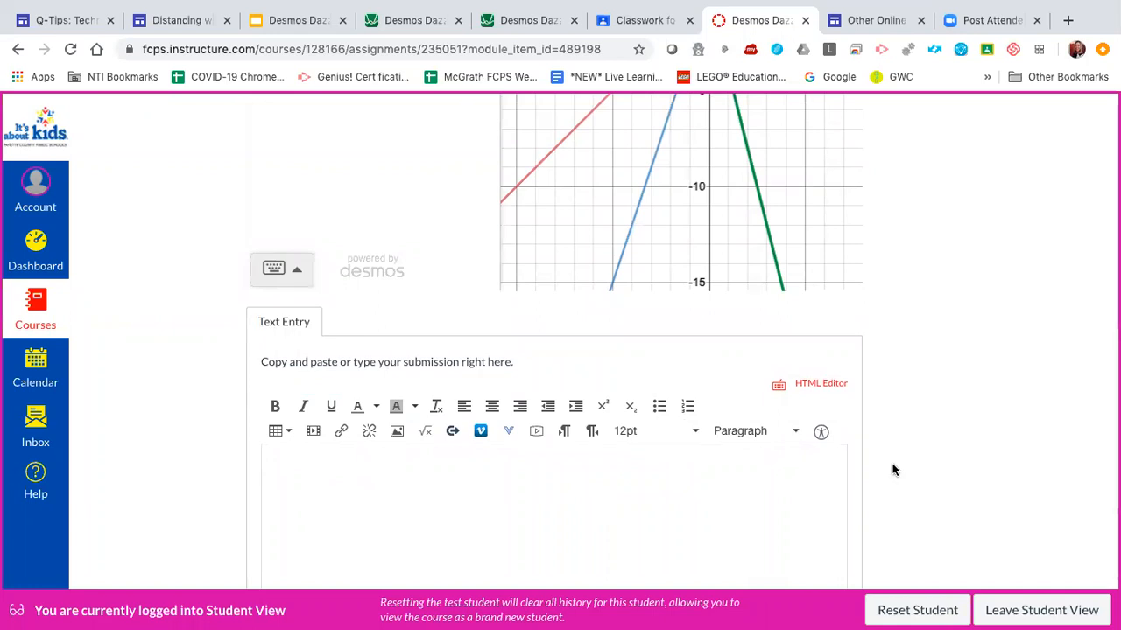
scroll(893, 470, "up", 5)
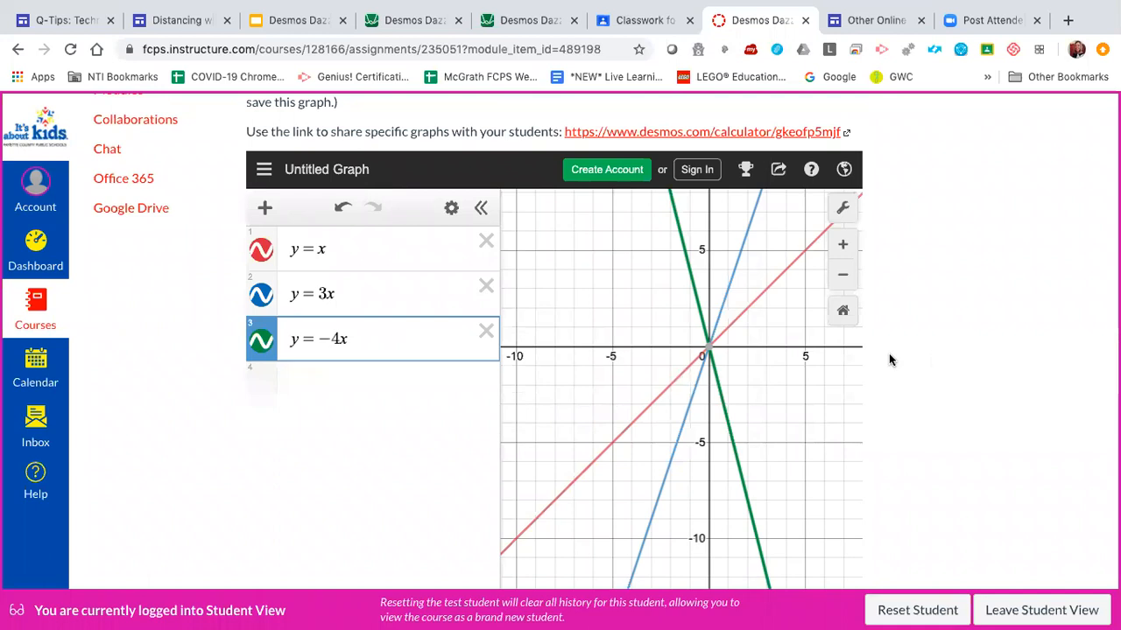
scroll(889, 353, "up", 3)
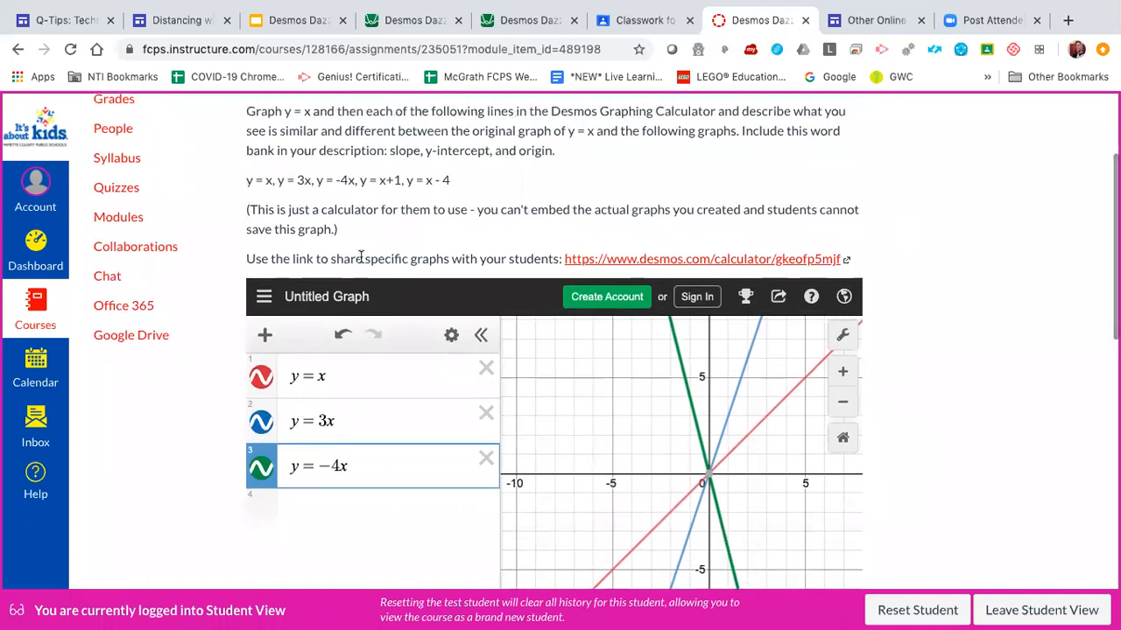
scroll(887, 278, "up", 1)
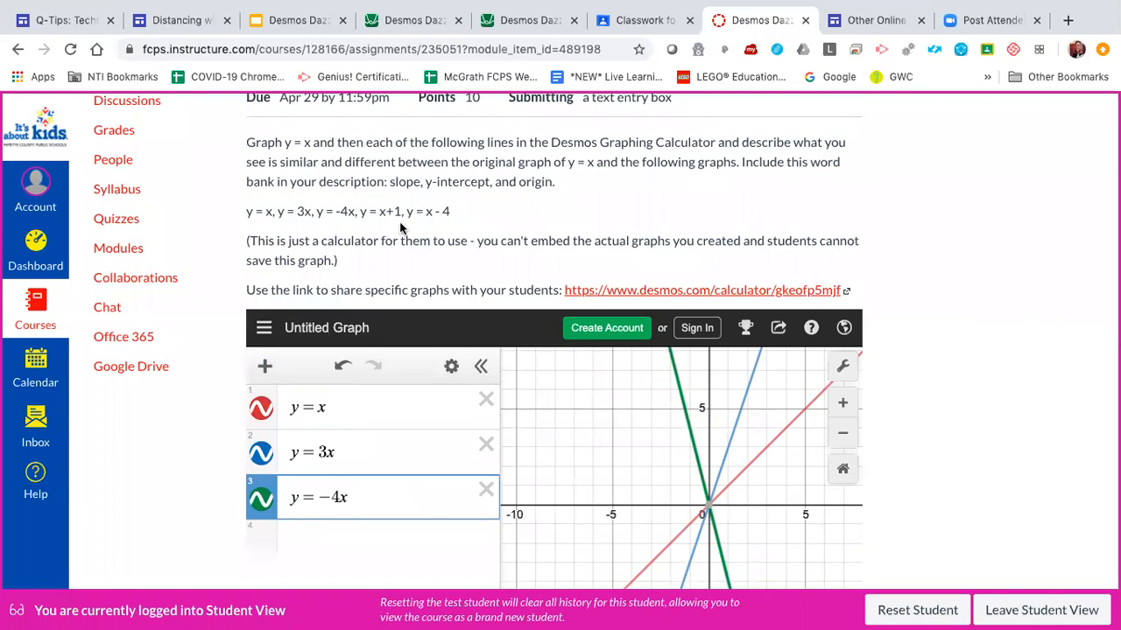
scroll(934, 329, "down", 5)
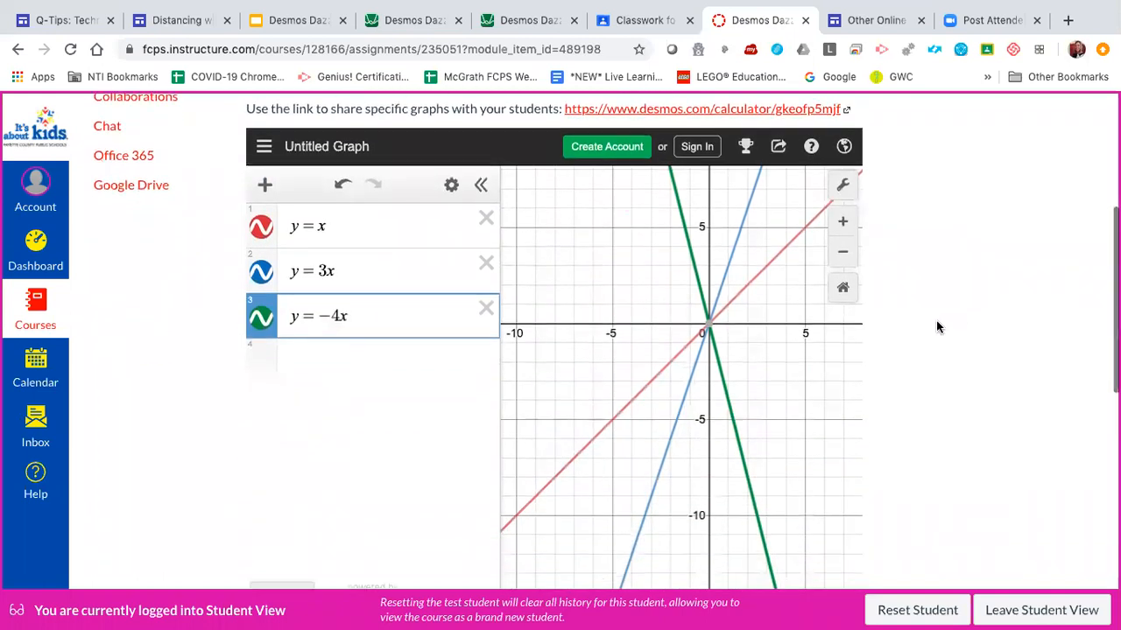
- Review the text entry editor and the assignment details once more, and return to the Desmos Dazzle slide presentation
scroll(979, 347, "down", 3)
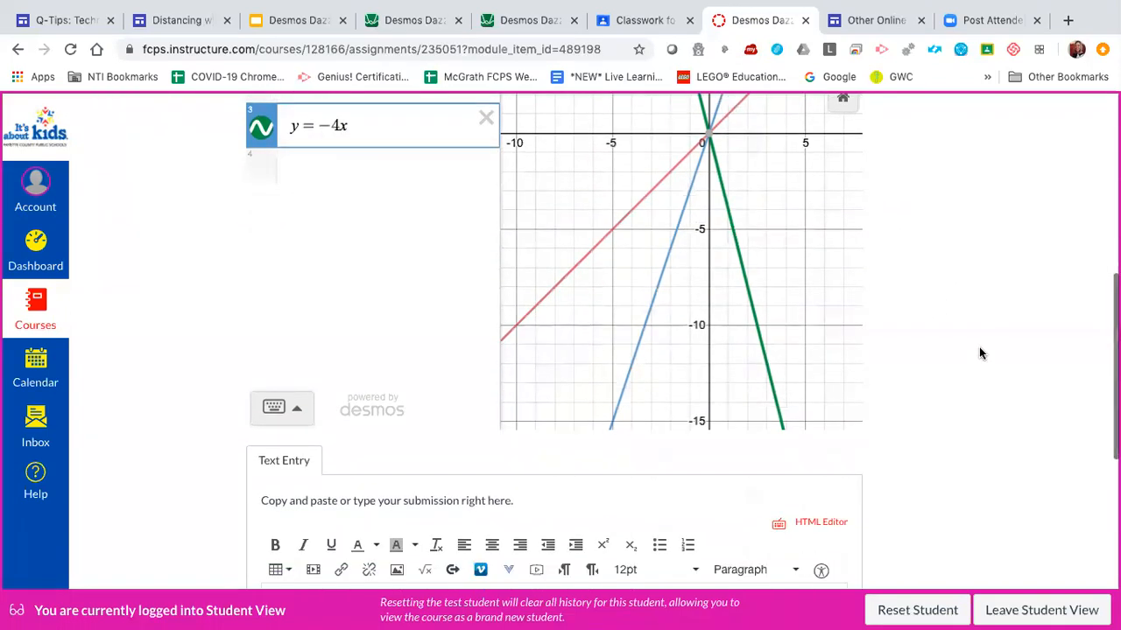
scroll(974, 356, "down", 2)
left_click(320, 400)
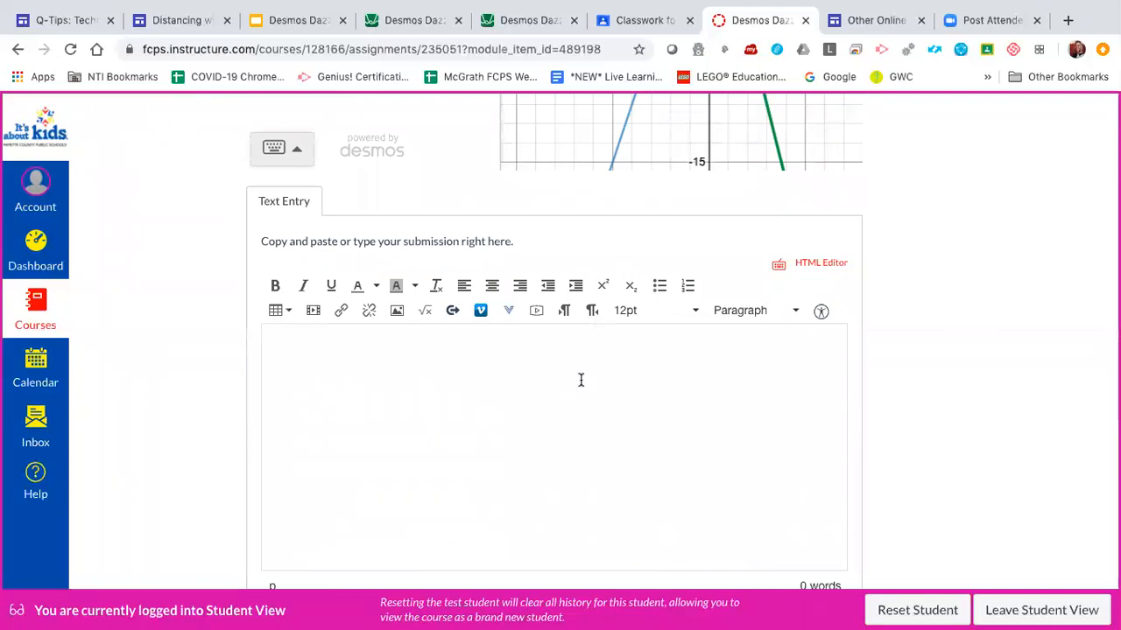
scroll(581, 379, "up", 6)
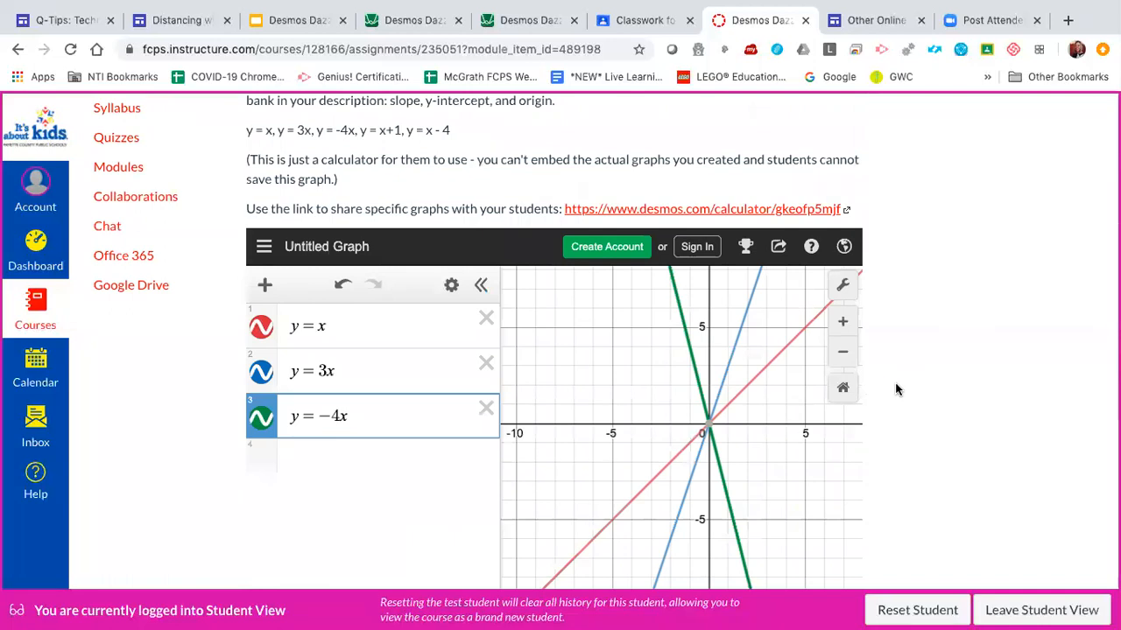
scroll(895, 389, "up", 2)
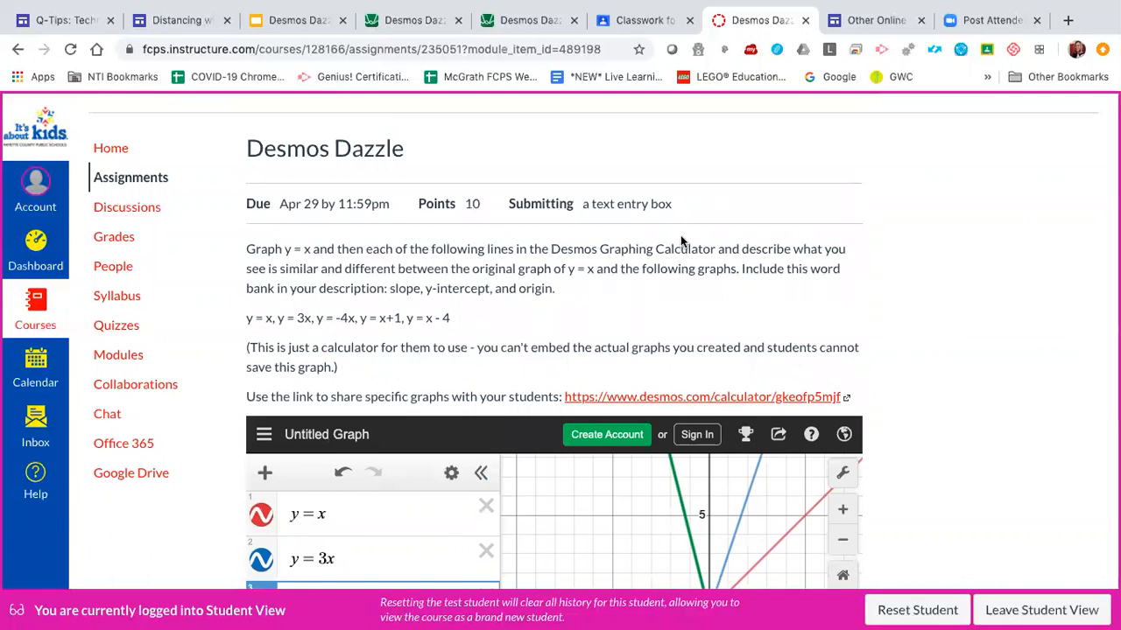
scroll(680, 236, "down", 1)
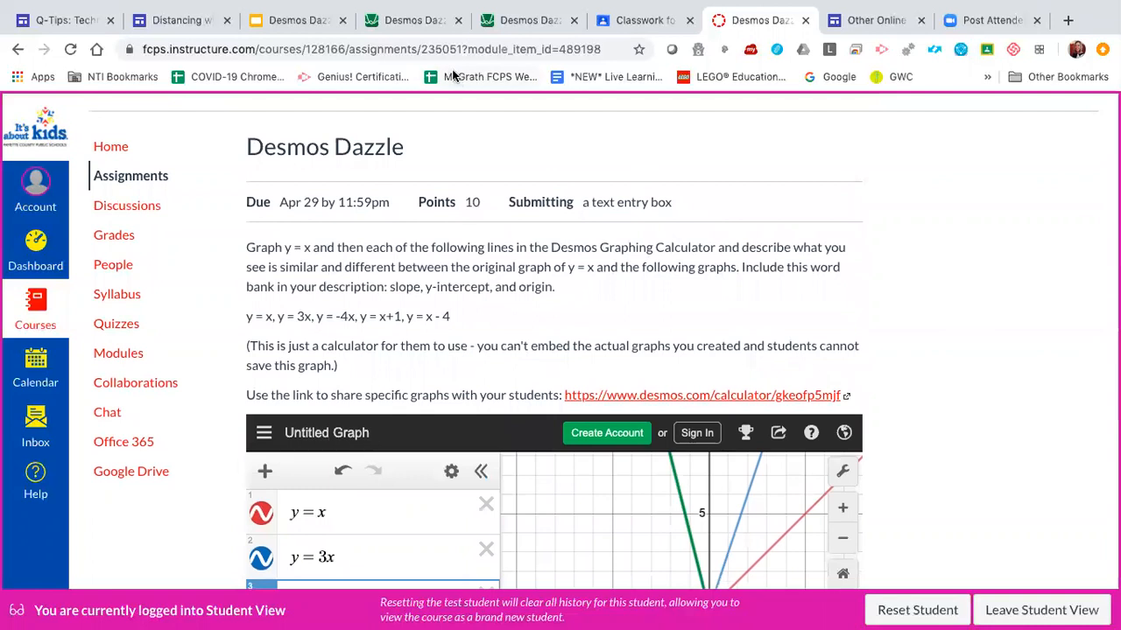
left_click(319, 26)
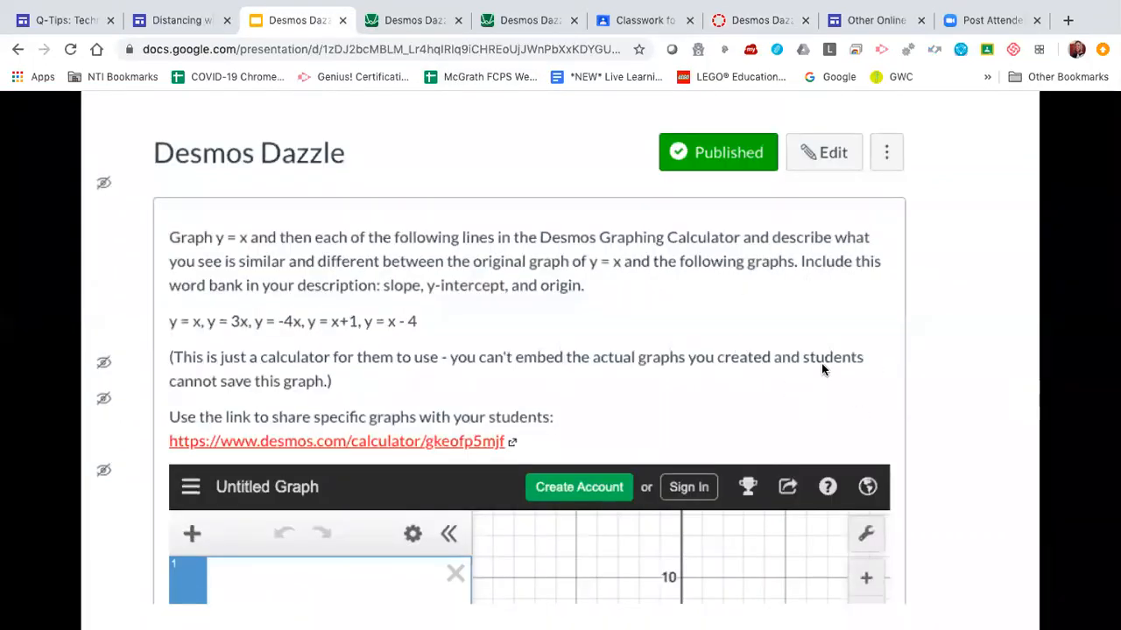
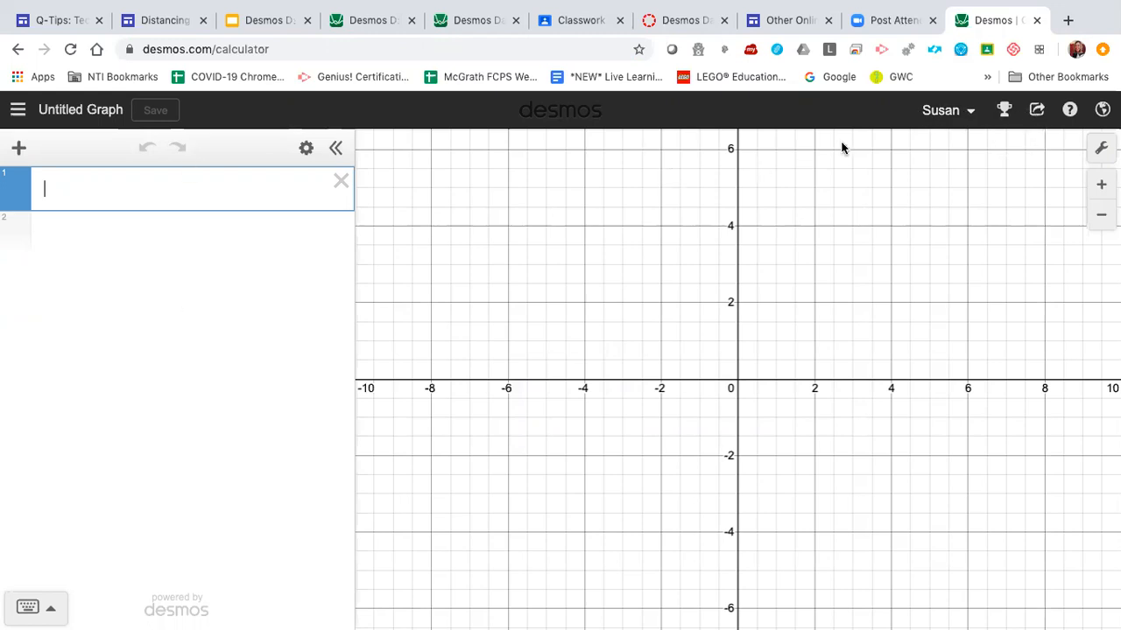
- Open the sharing options for the blank Desmos graph and select its share link
left_click(1036, 114)
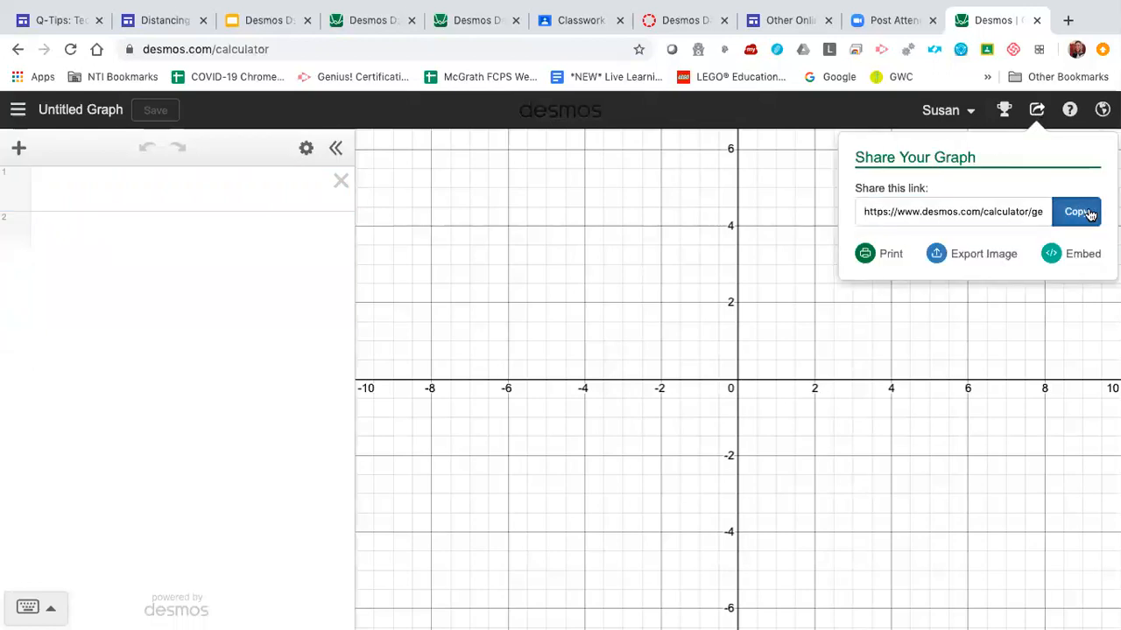
left_click(901, 219)
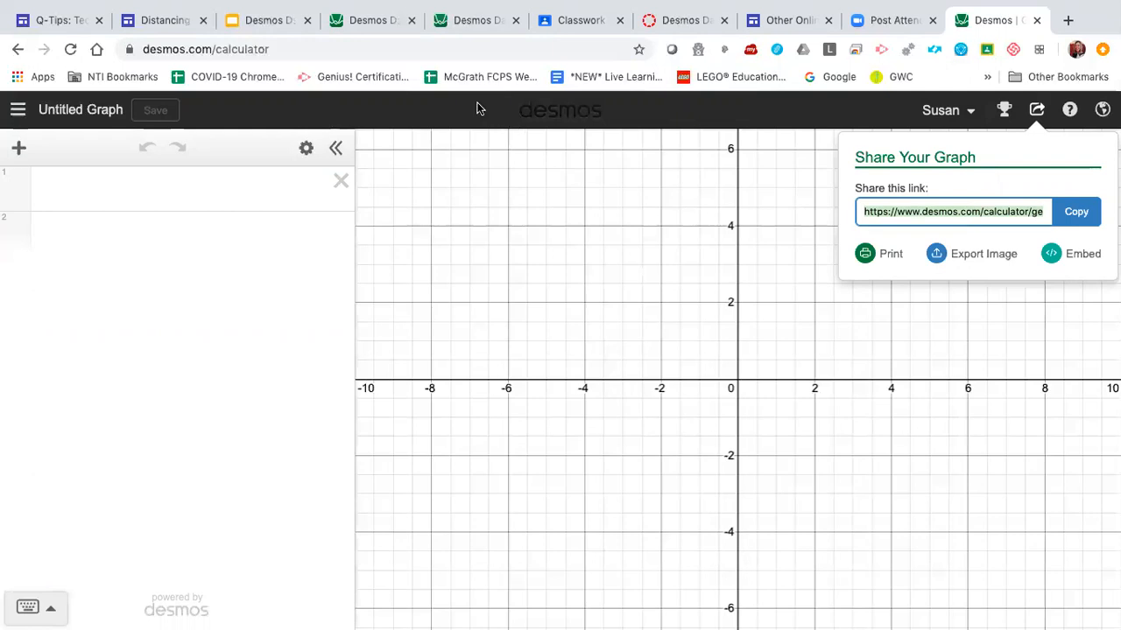
- Go to learn.desmos.com from the Desmos Dazzle graph page, leaving the graph without saving its changes
left_click(367, 28)
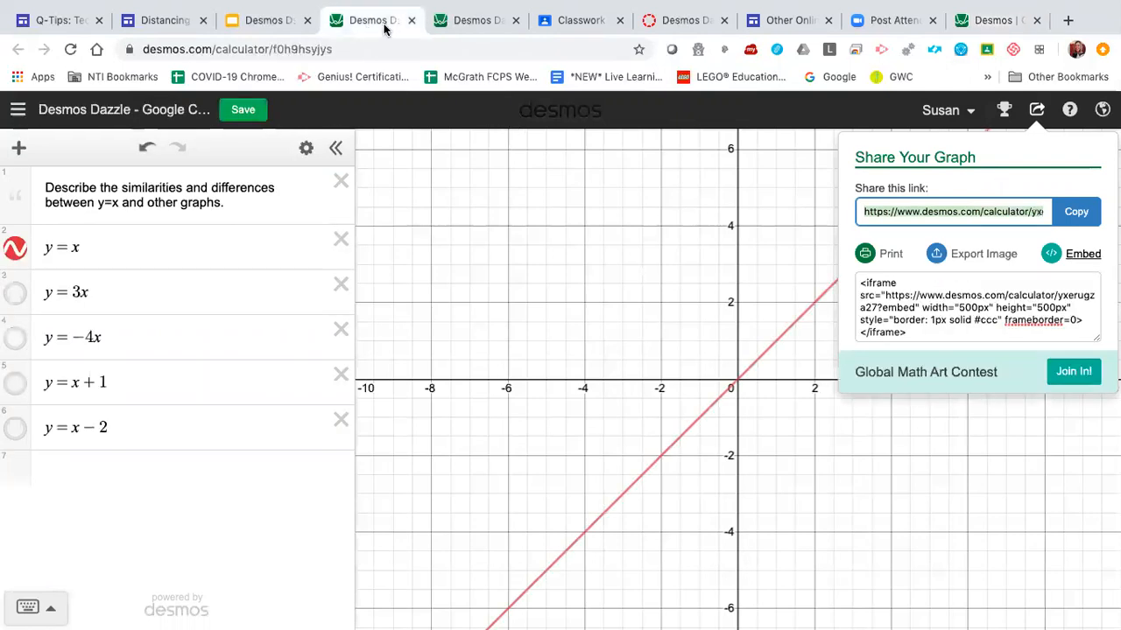
left_click(353, 49)
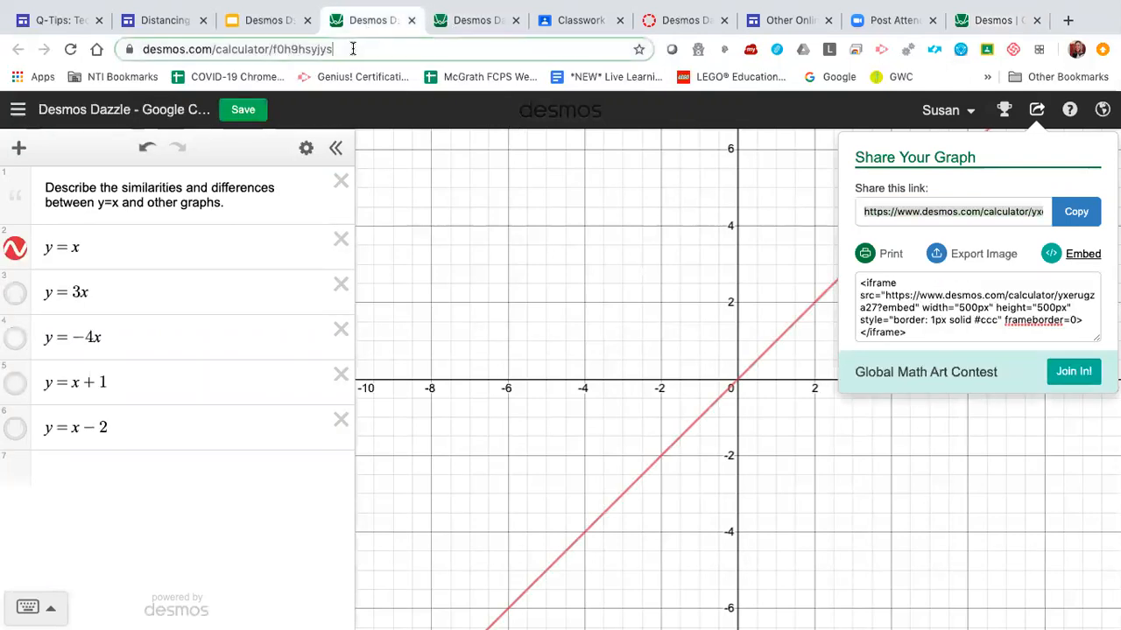
type("learn")
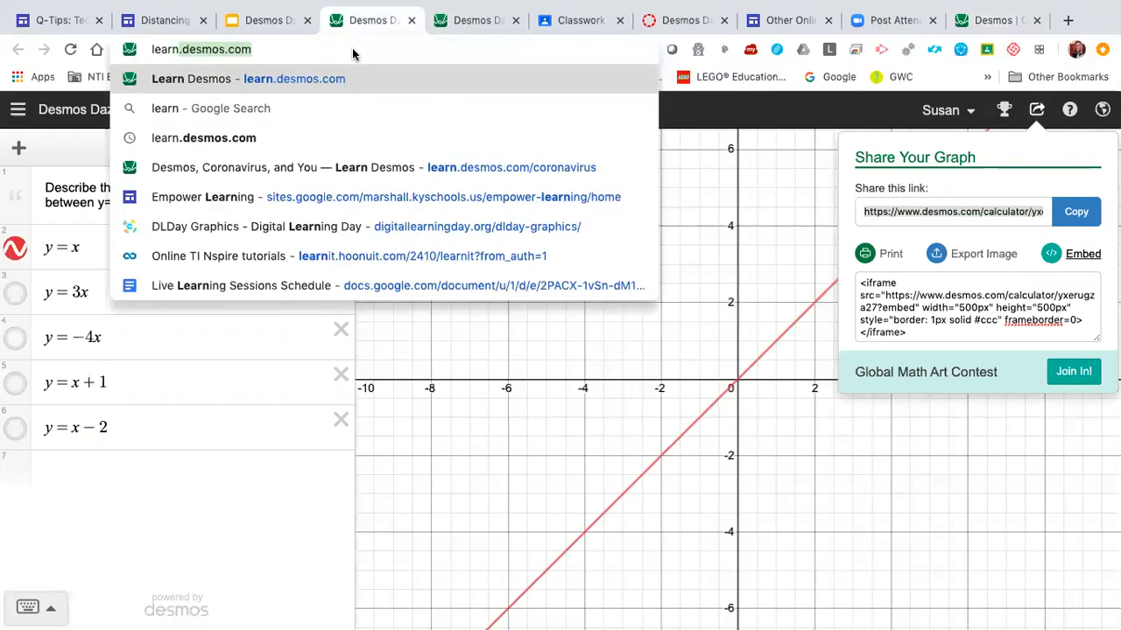
key("Return")
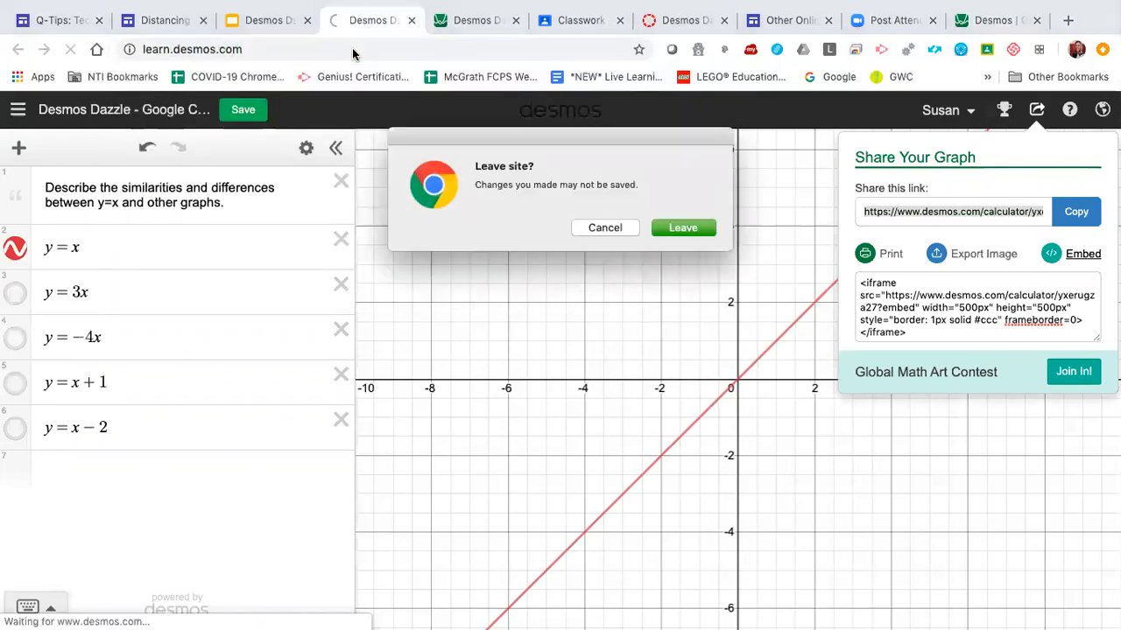
left_click(683, 229)
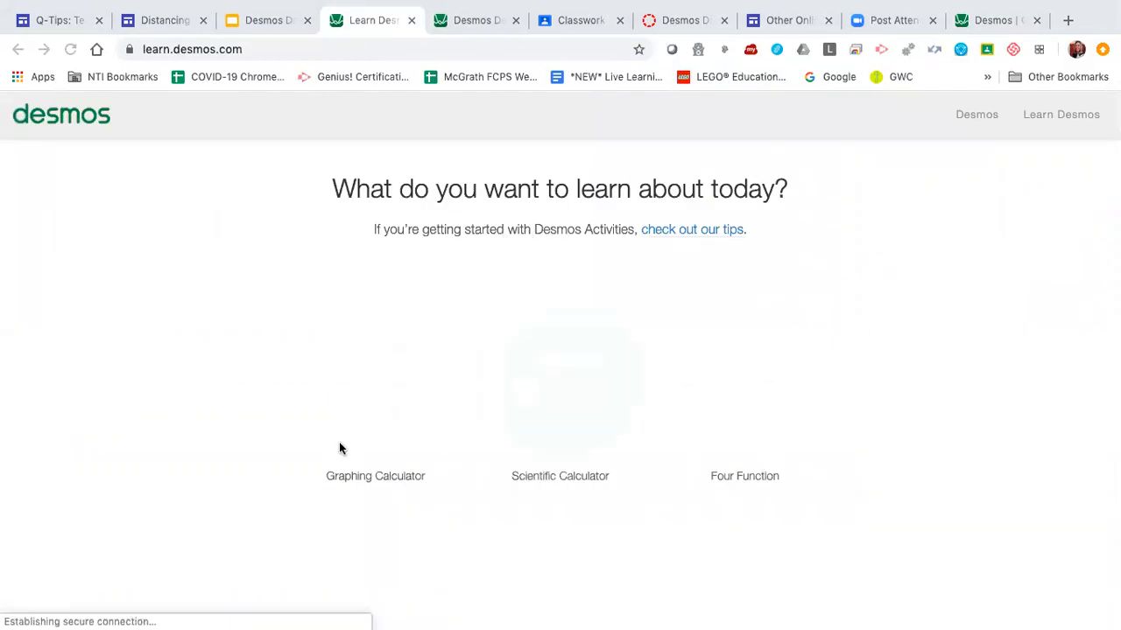
- Look over the Learn Desmos categories and open the Graphing Calculator lessons
scroll(430, 400, "down", 3)
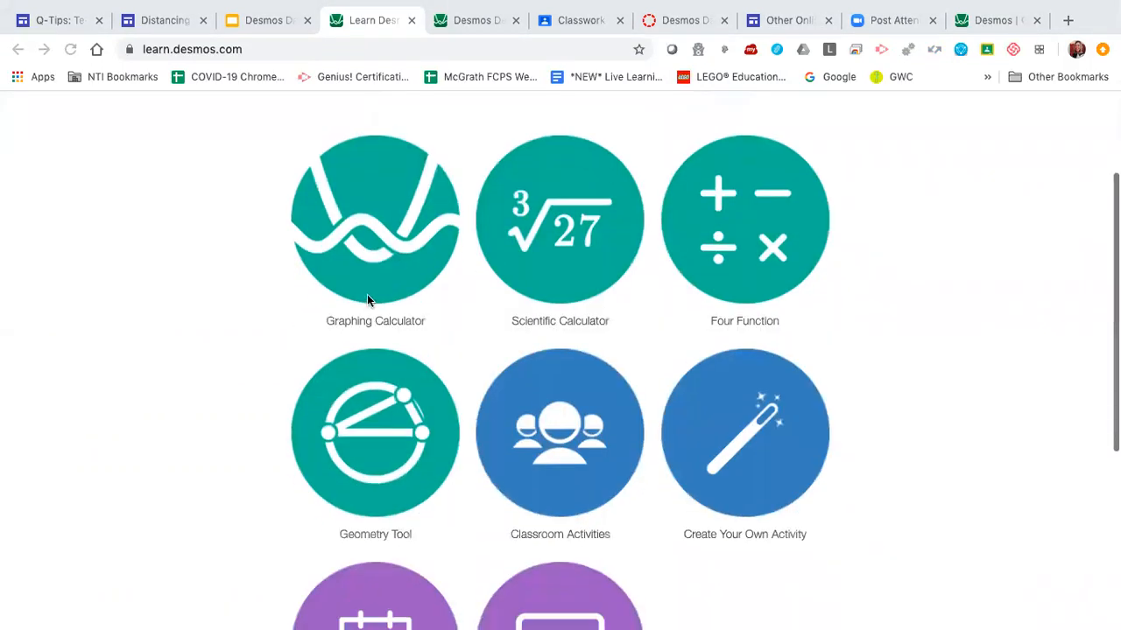
scroll(374, 249, "down", 1)
scroll(372, 249, "up", 1)
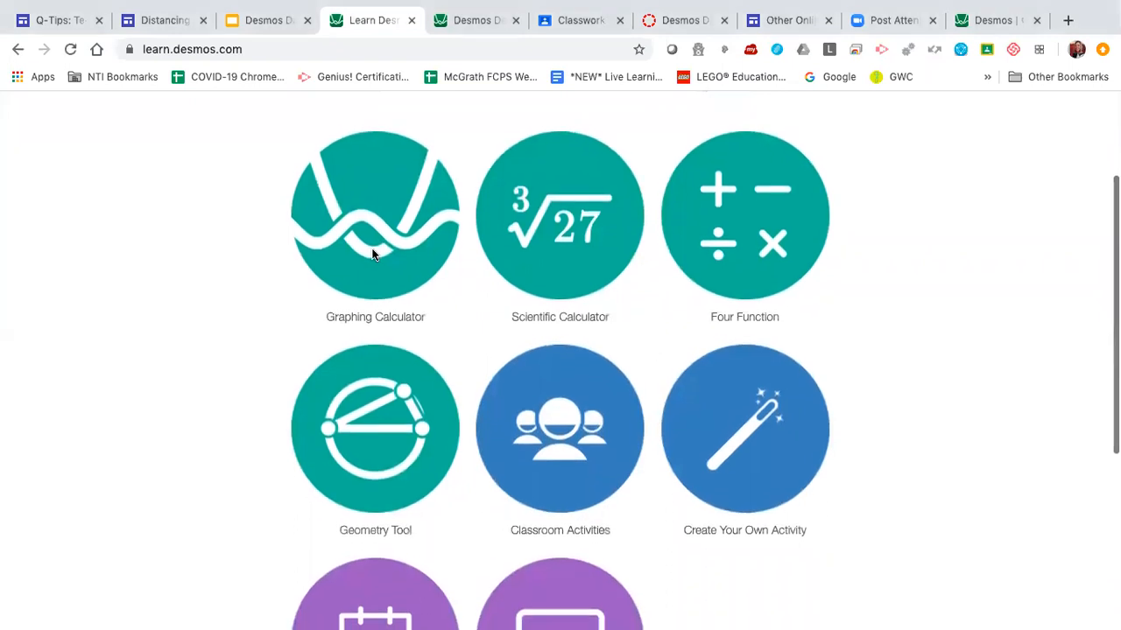
left_click(372, 254)
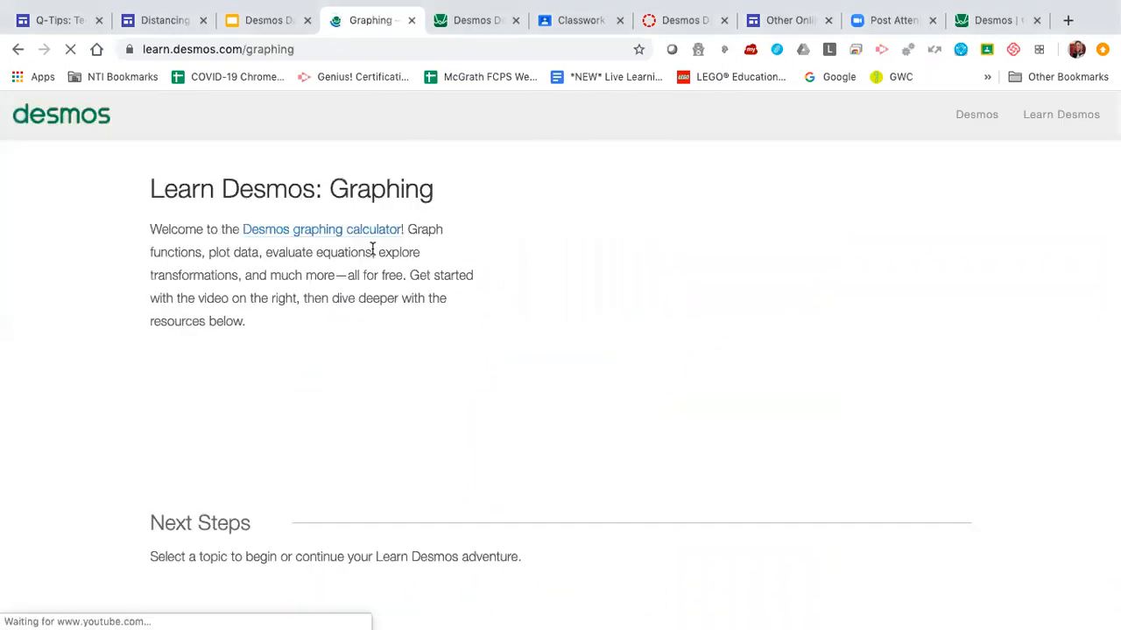
- Look through the graphing lesson topics from Accessibility to Polygons, including Sliders, Statistics and Tables
scroll(365, 405, "down", 2)
scroll(365, 405, "down", 2)
scroll(486, 448, "down", 3)
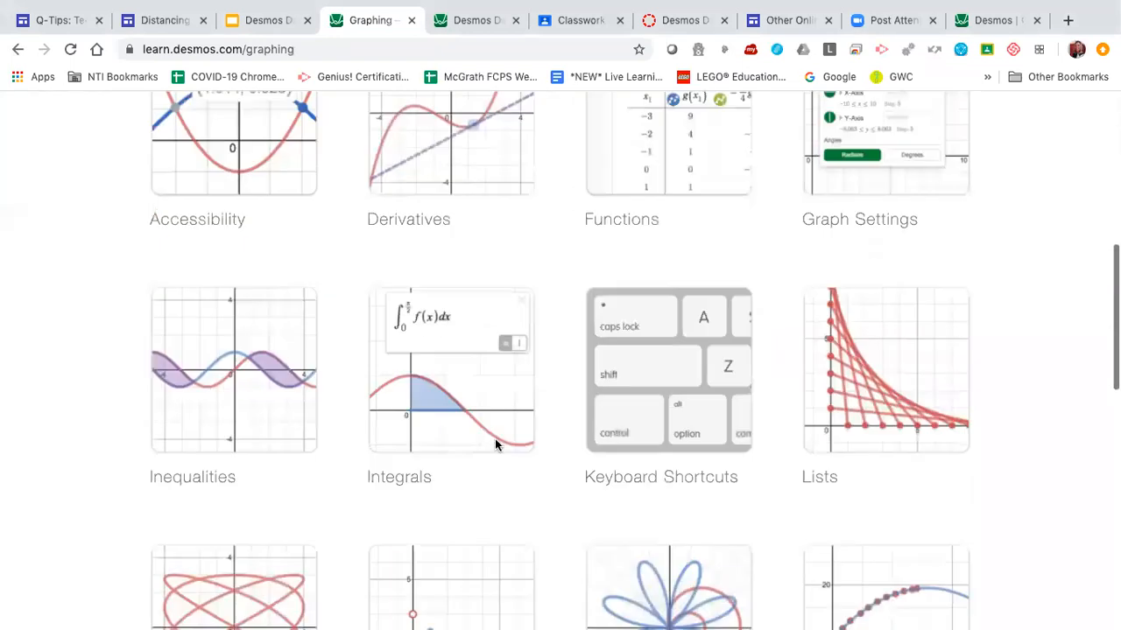
scroll(495, 442, "down", 3)
scroll(537, 405, "up", 2)
scroll(538, 406, "down", 4)
scroll(549, 411, "down", 4)
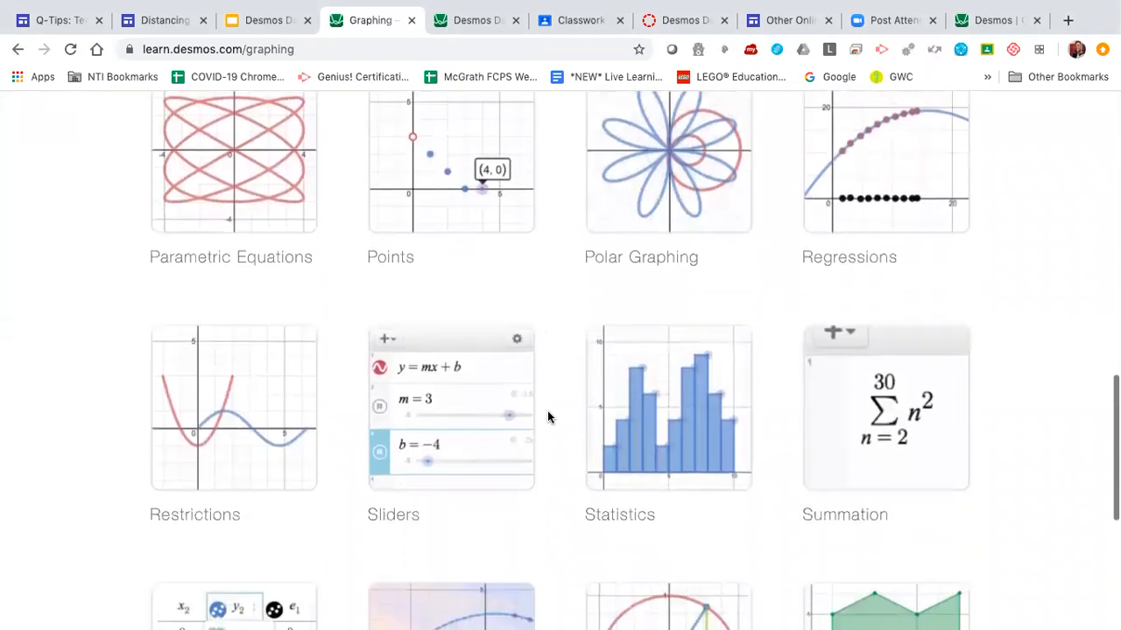
scroll(547, 411, "down", 5)
scroll(546, 410, "up", 6)
scroll(546, 411, "down", 5)
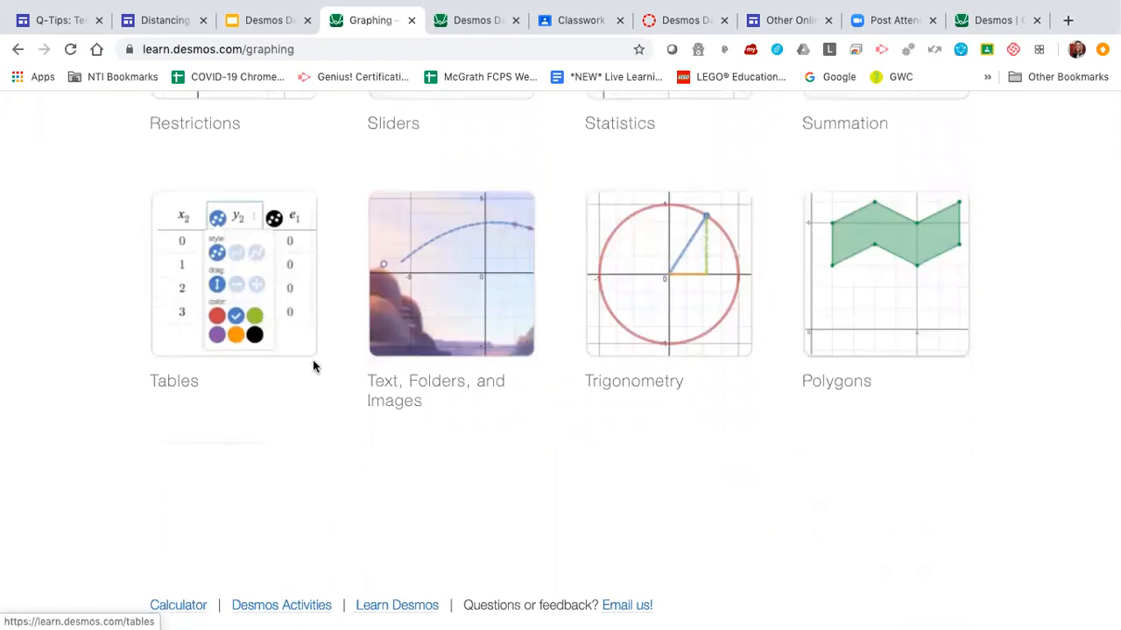
scroll(322, 370, "up", 1)
scroll(322, 370, "up", 5)
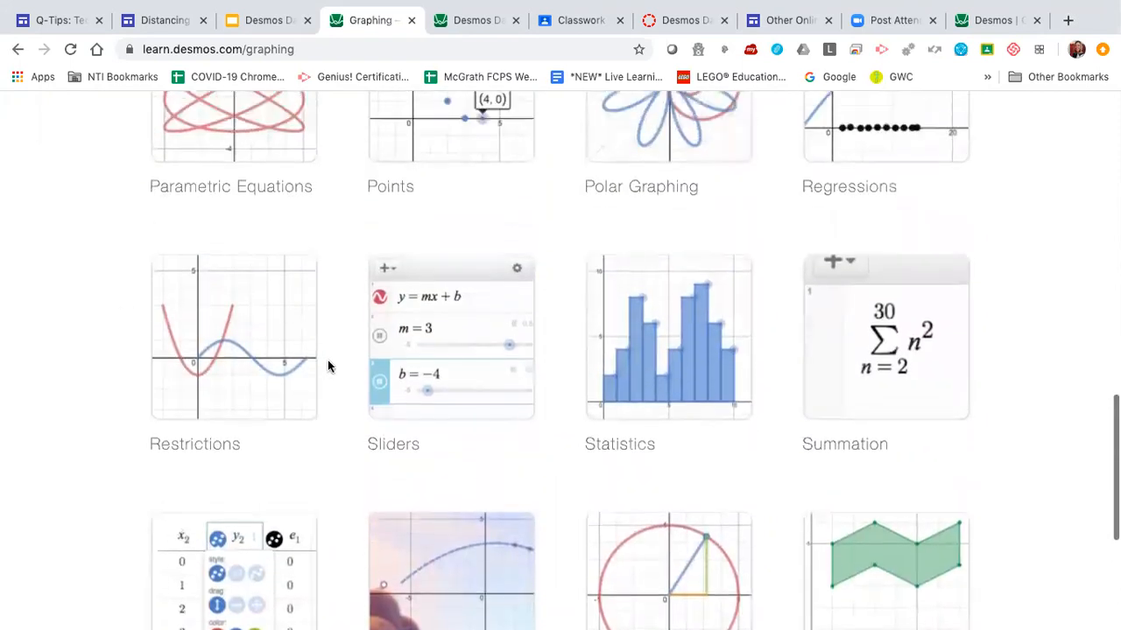
scroll(327, 367, "up", 3)
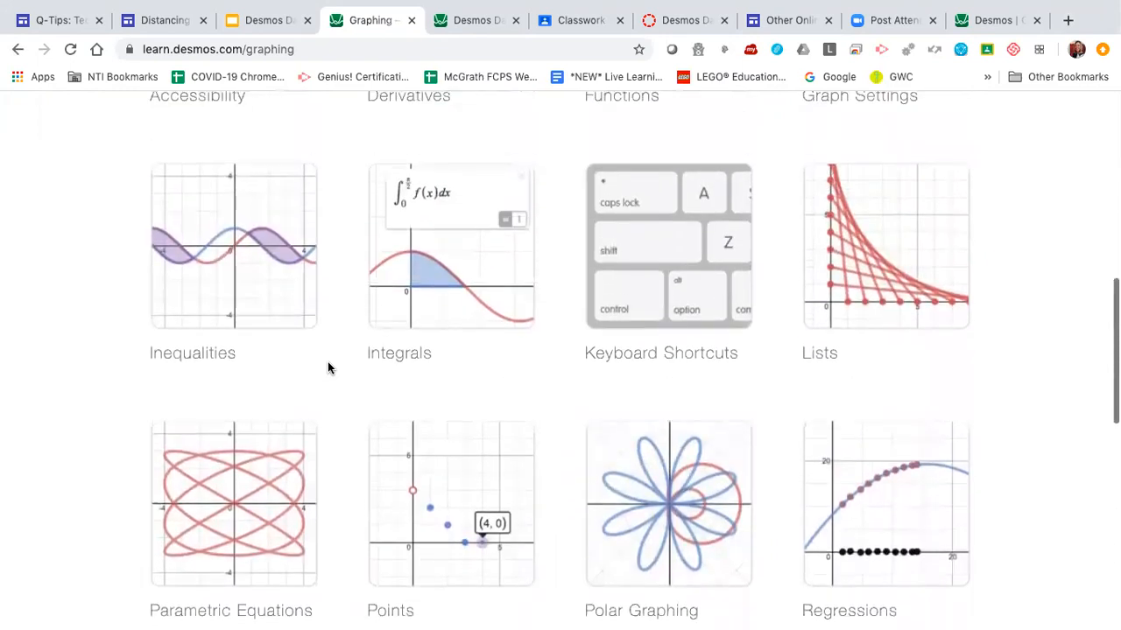
scroll(327, 368, "up", 2)
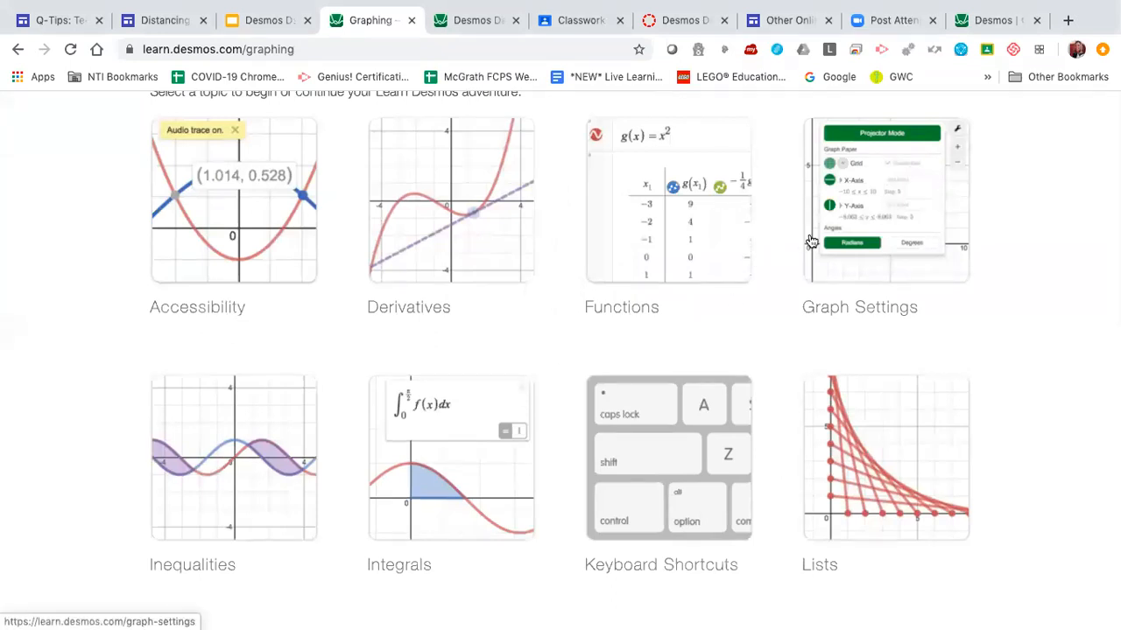
- Open the Graph Settings lesson and look over its web address, graphing challenges, example graphs and related topics
left_click(900, 232)
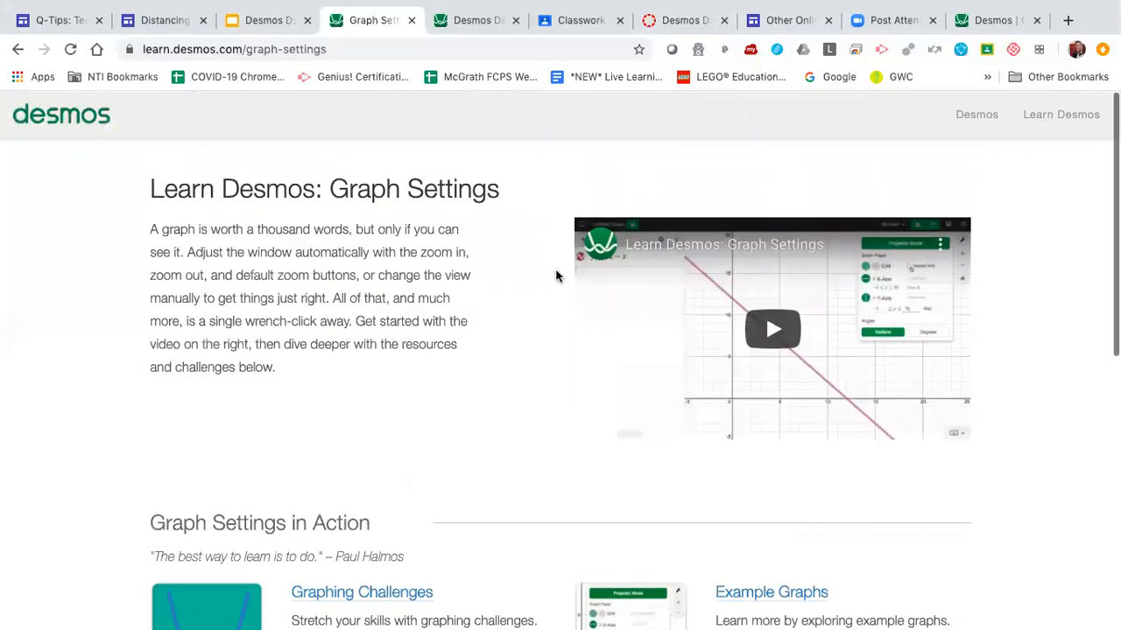
left_click(324, 51)
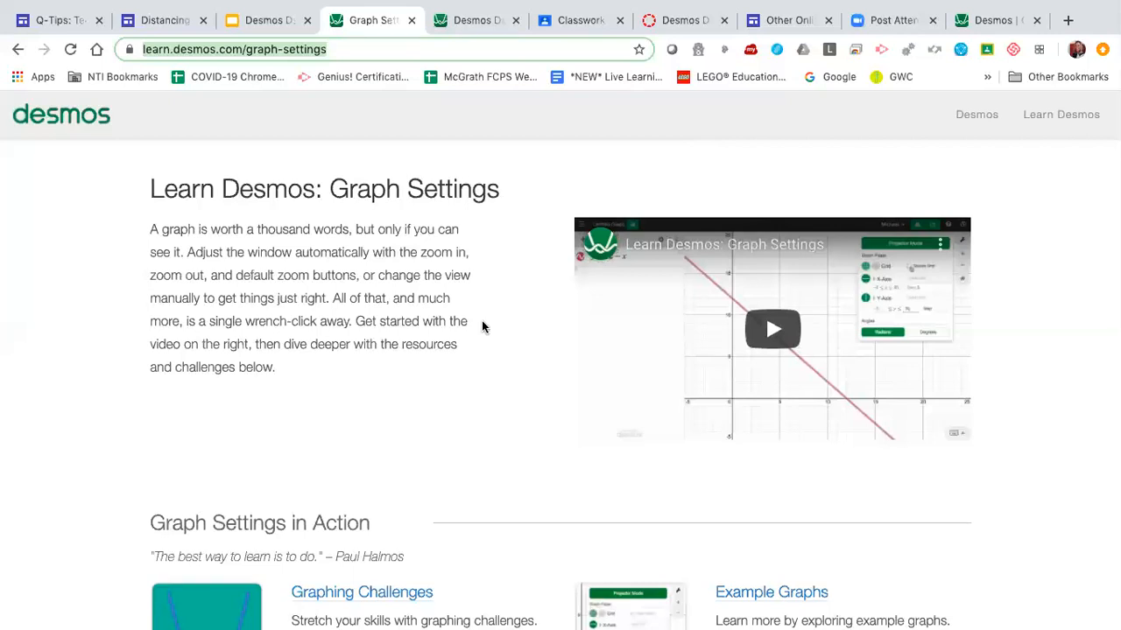
scroll(482, 324, "down", 1)
scroll(482, 324, "down", 3)
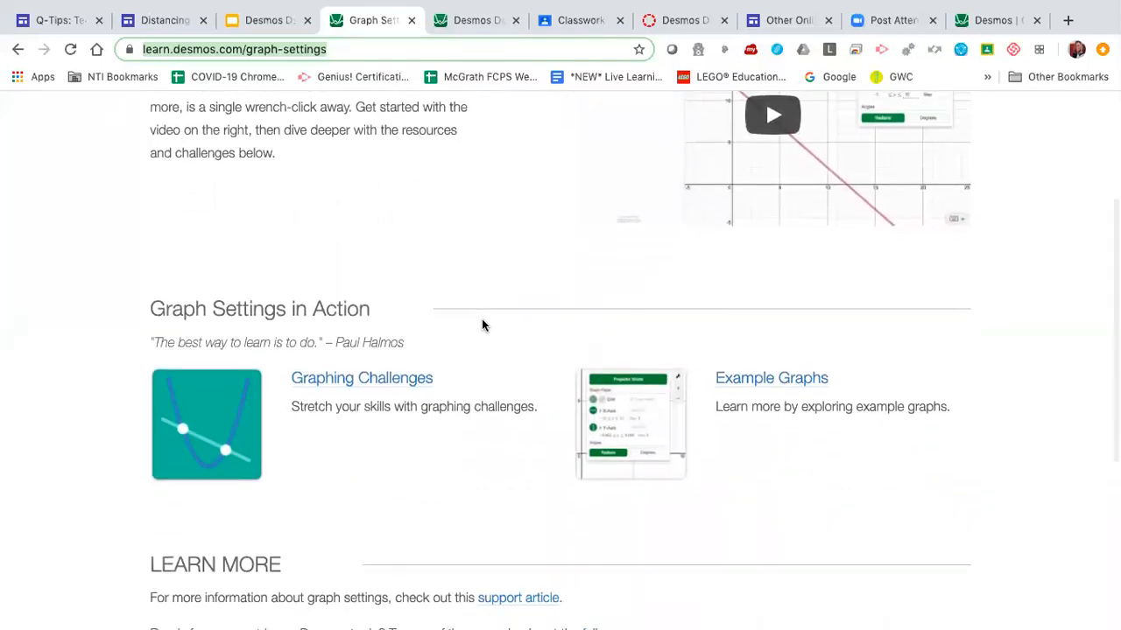
scroll(747, 231, "down", 3)
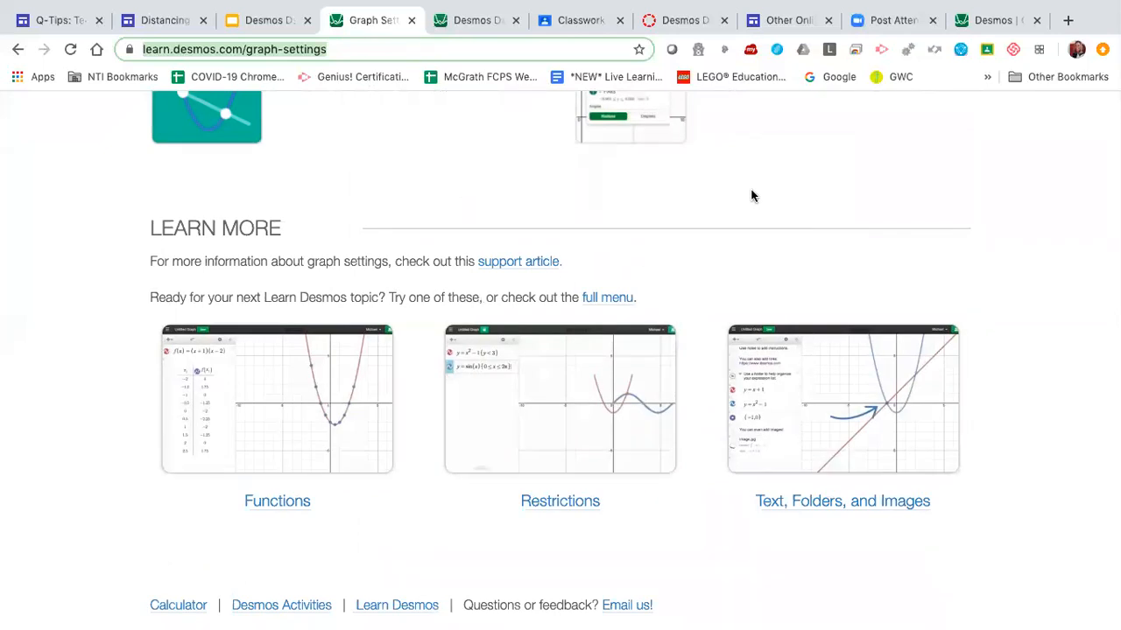
scroll(734, 207, "up", 1)
scroll(732, 209, "up", 6)
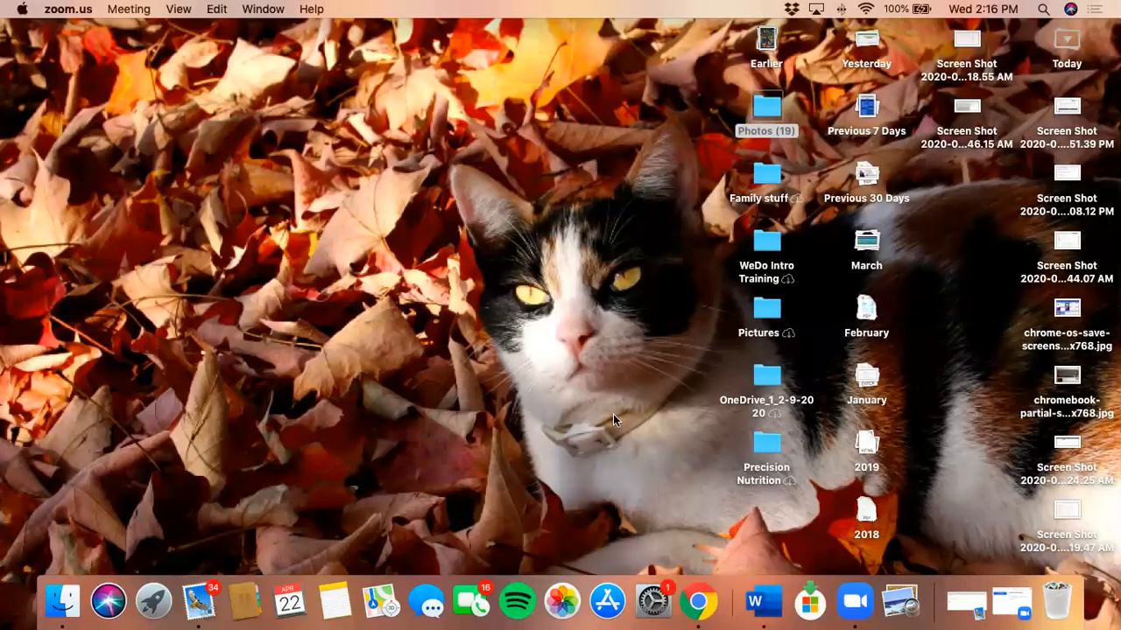
- Switch back to Chrome, go from the blank graph to the desmos.com home page and open the Scientific calculator
left_click(692, 598)
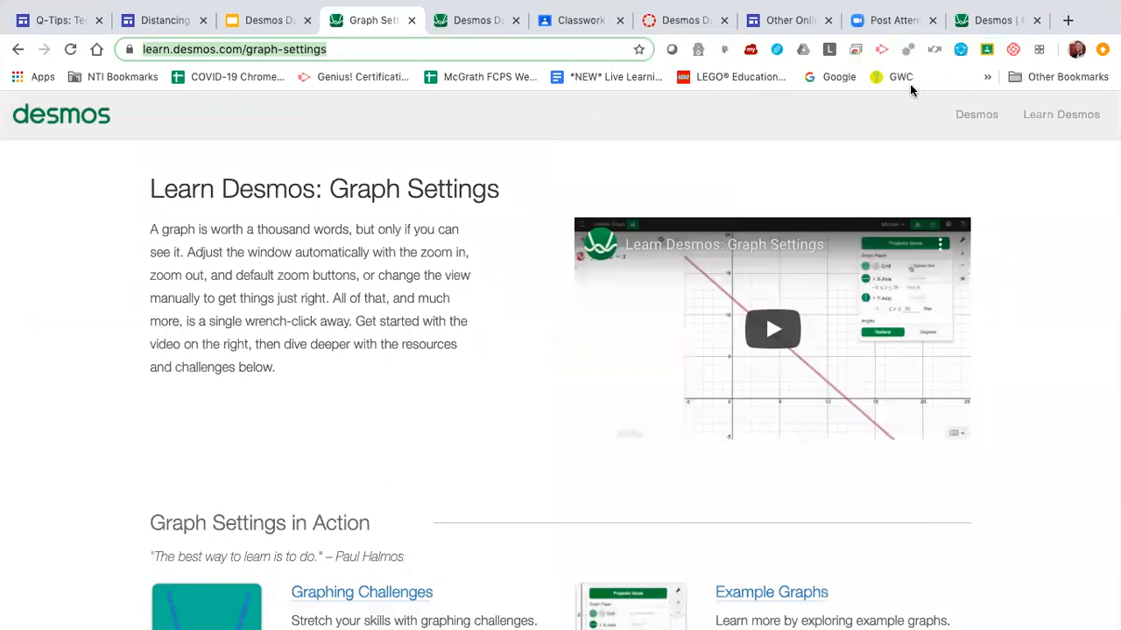
left_click(972, 20)
left_click_drag(282, 53, 214, 51)
key("BackSpace")
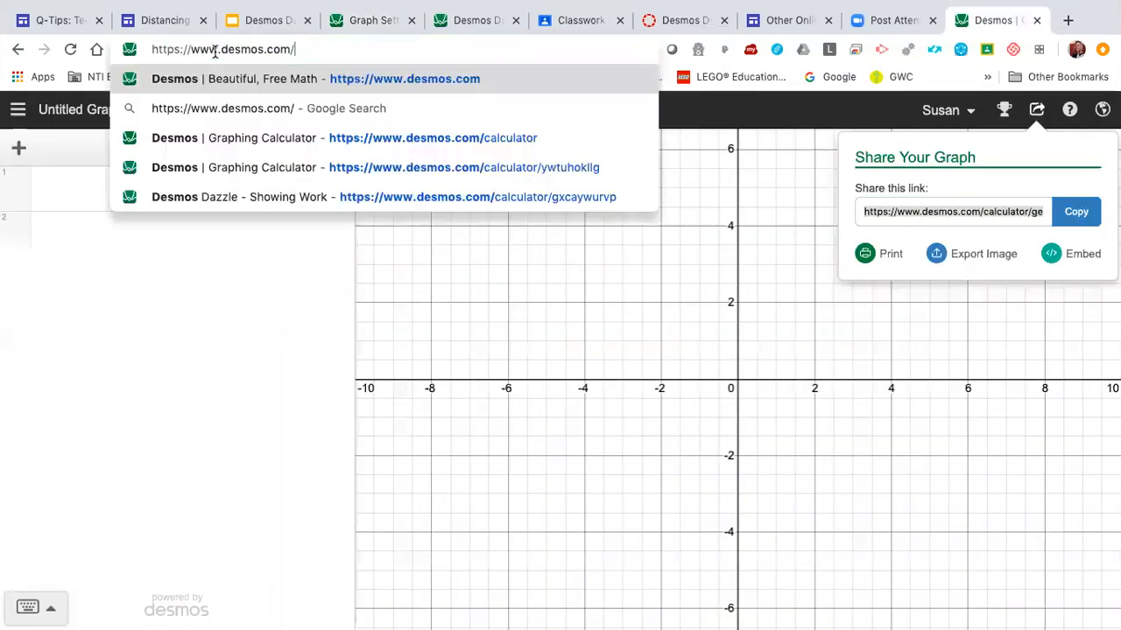
key("Return")
scroll(303, 495, "down", 4)
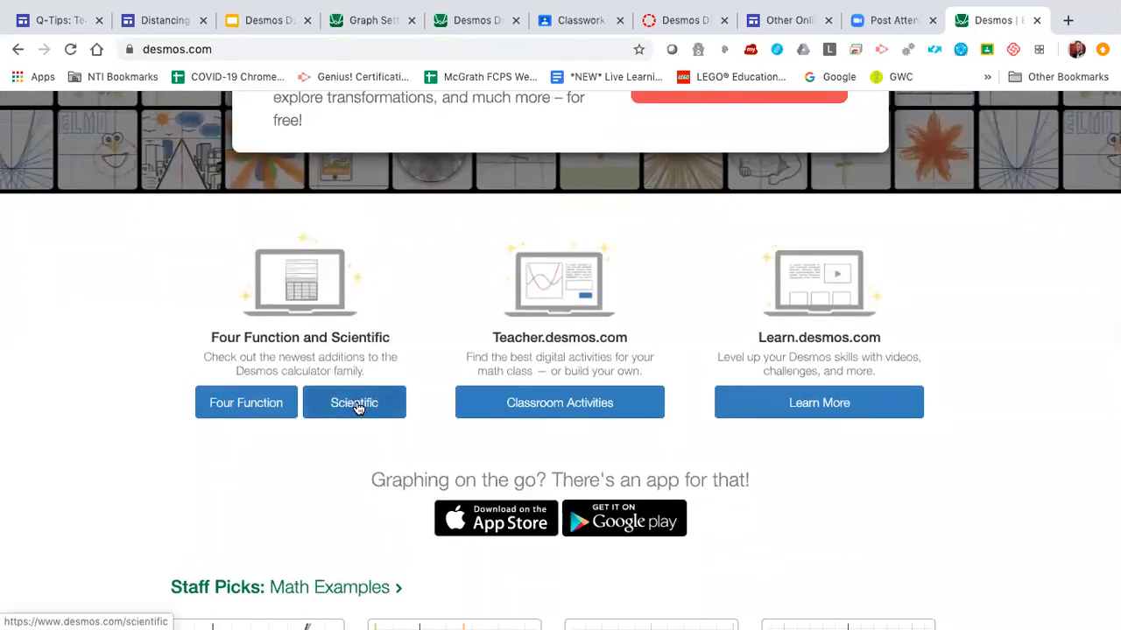
left_click(357, 405)
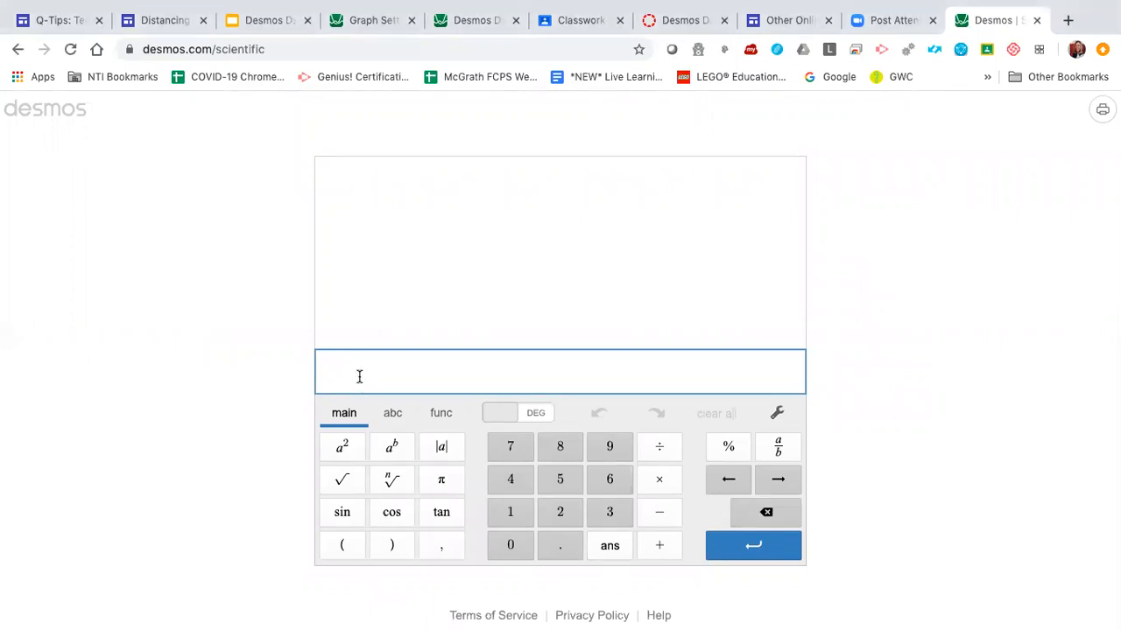
- Calculate 2 + 2 in the scientific calculator and check its projector, Braille and contrast settings
type("2 + 2")
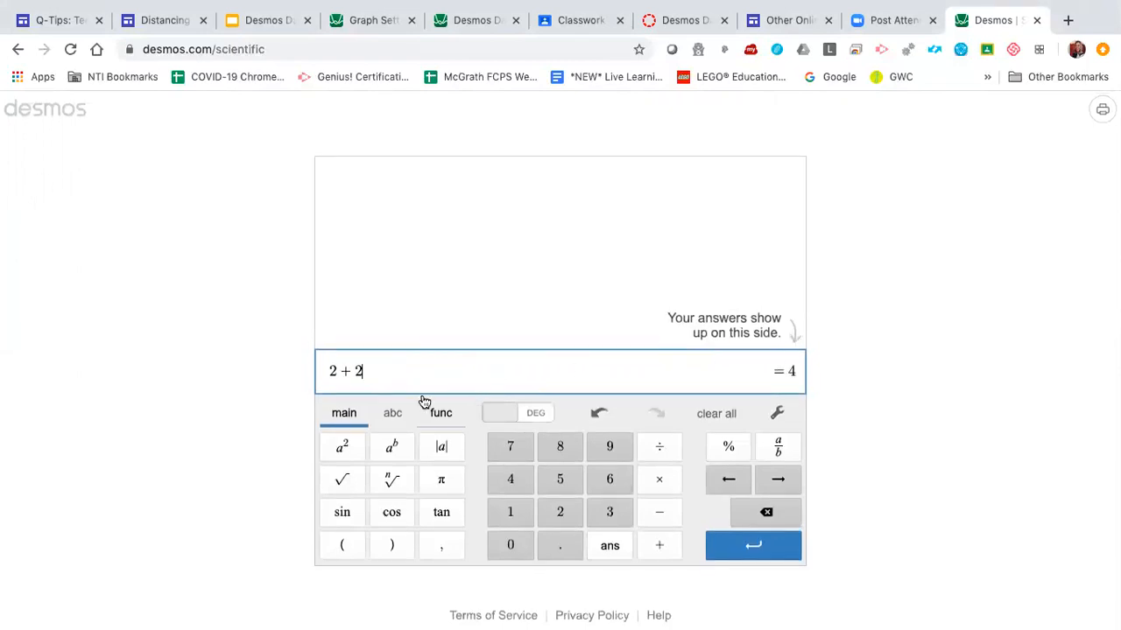
left_click(777, 418)
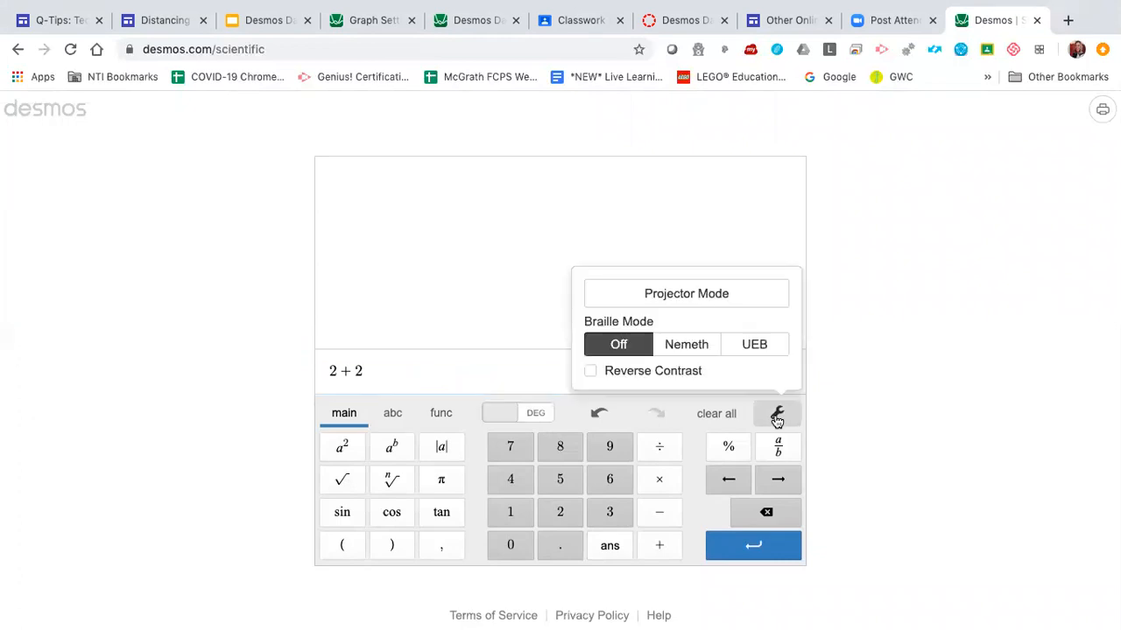
left_click(850, 359)
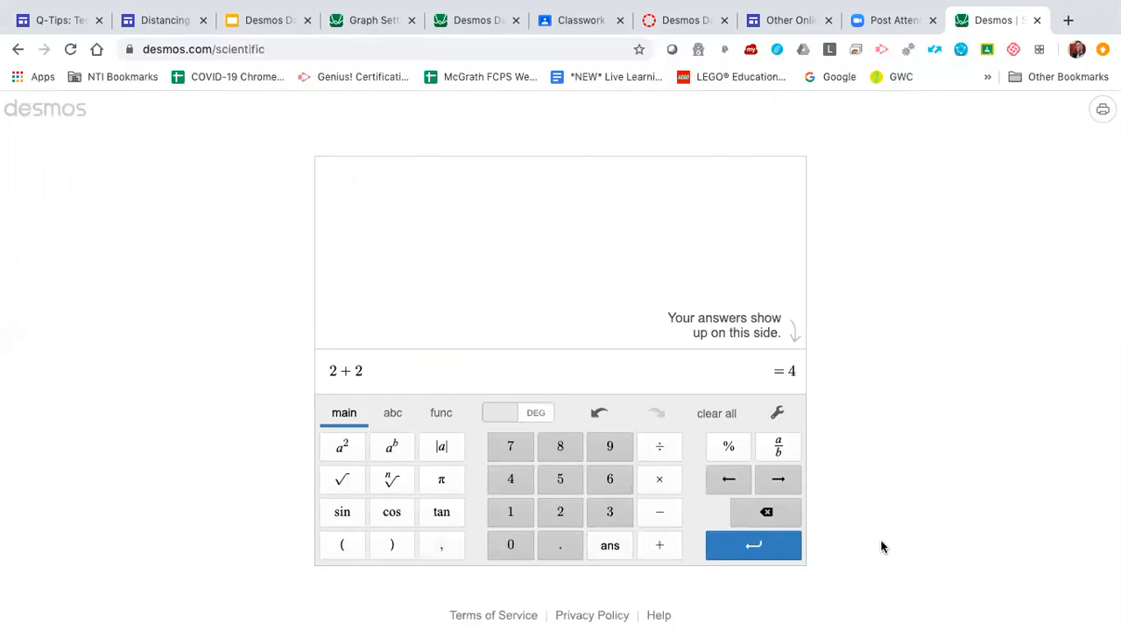
- Preview the calculator printout, look over the available print destinations, and close the print settings without printing
left_click(1101, 114)
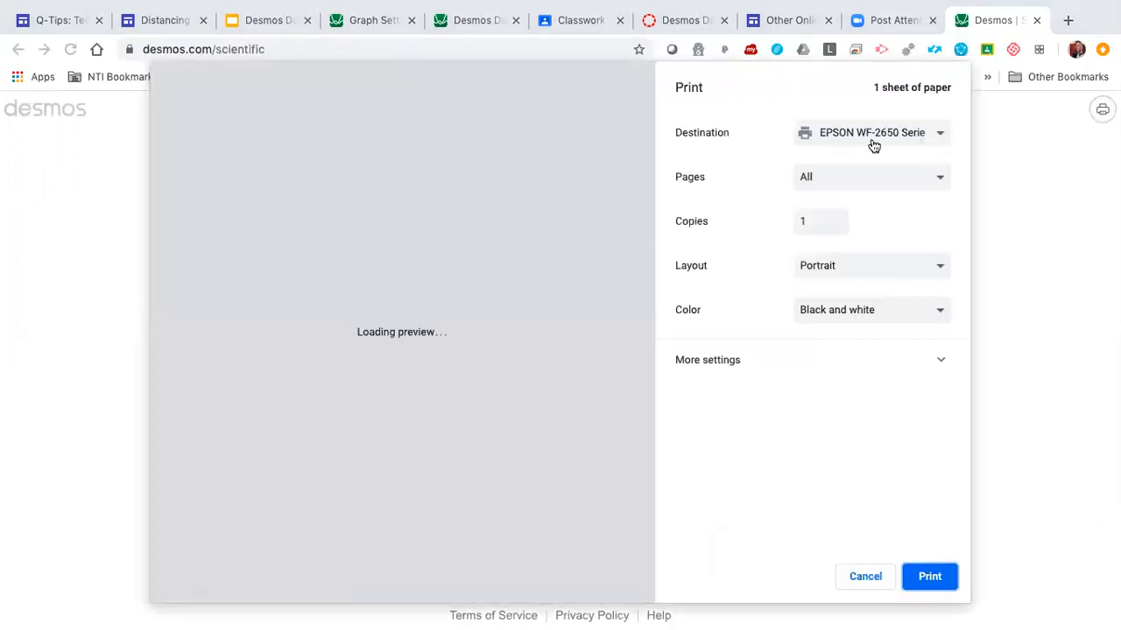
left_click(938, 133)
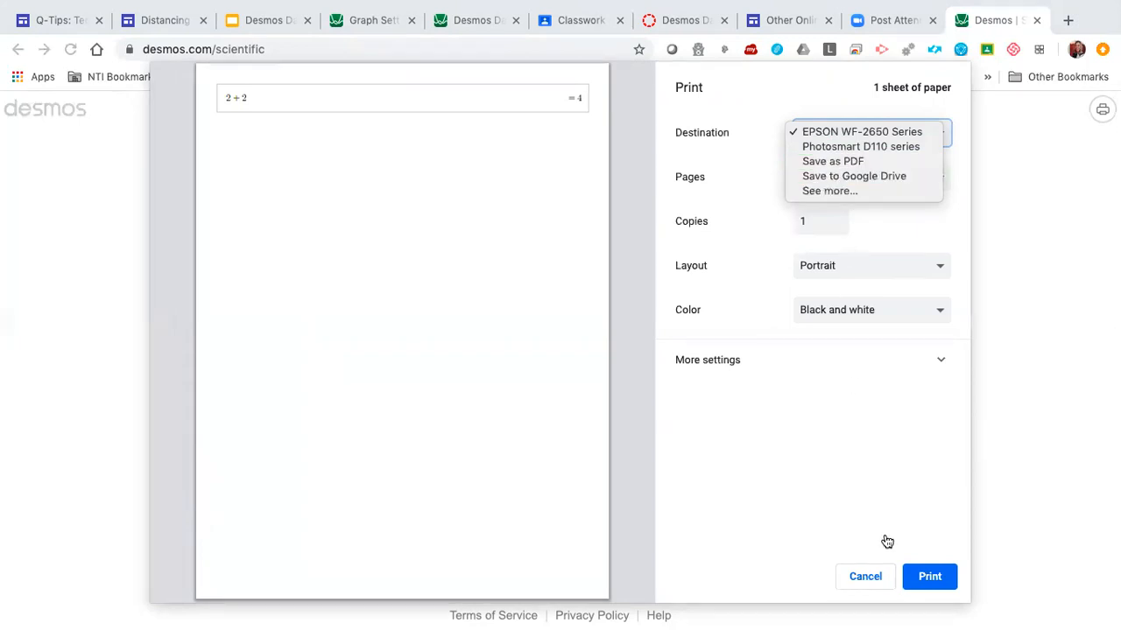
left_click(864, 582)
left_click(854, 578)
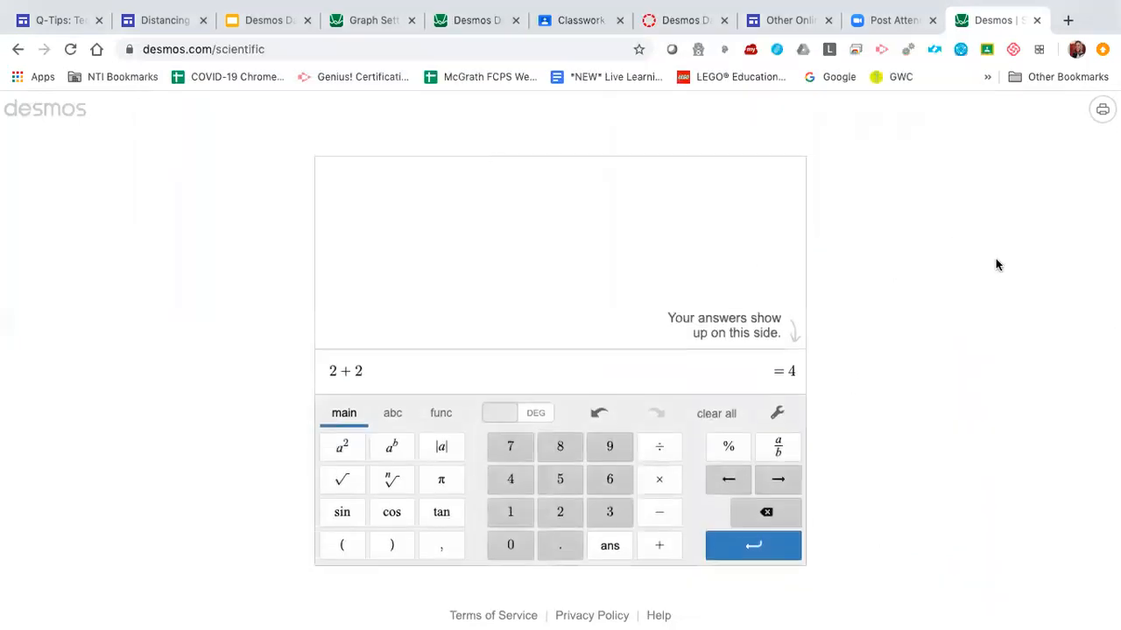
- Copy the scientific calculator's web address and exit Student View on the Desmos Dazzle assignment in Canvas
left_click(282, 49)
key("ctrl+c")
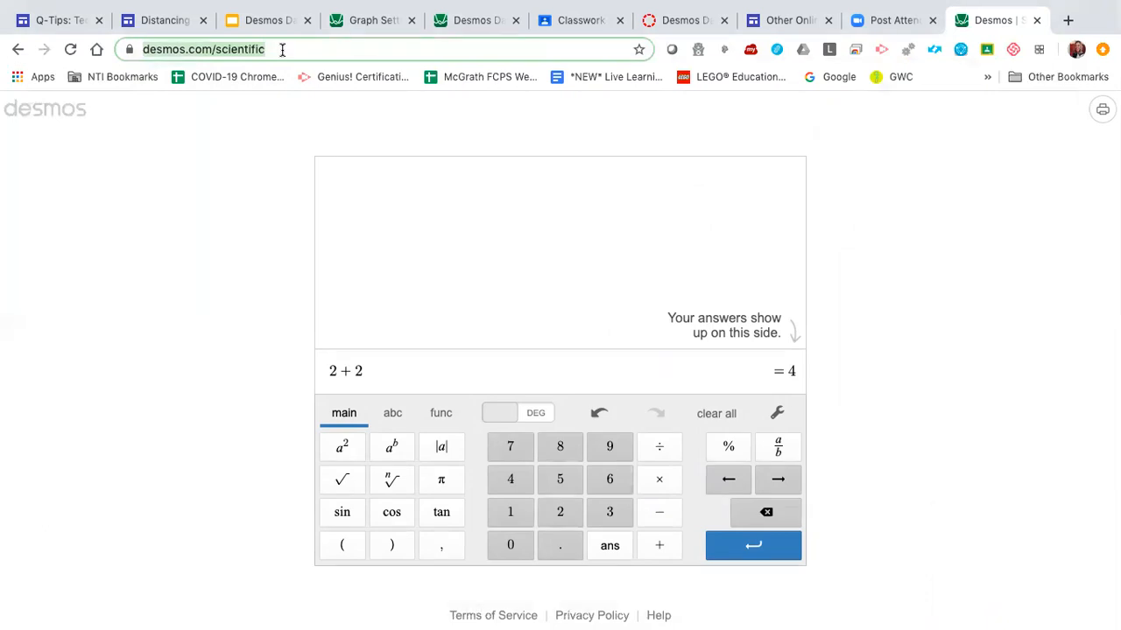
left_click(687, 20)
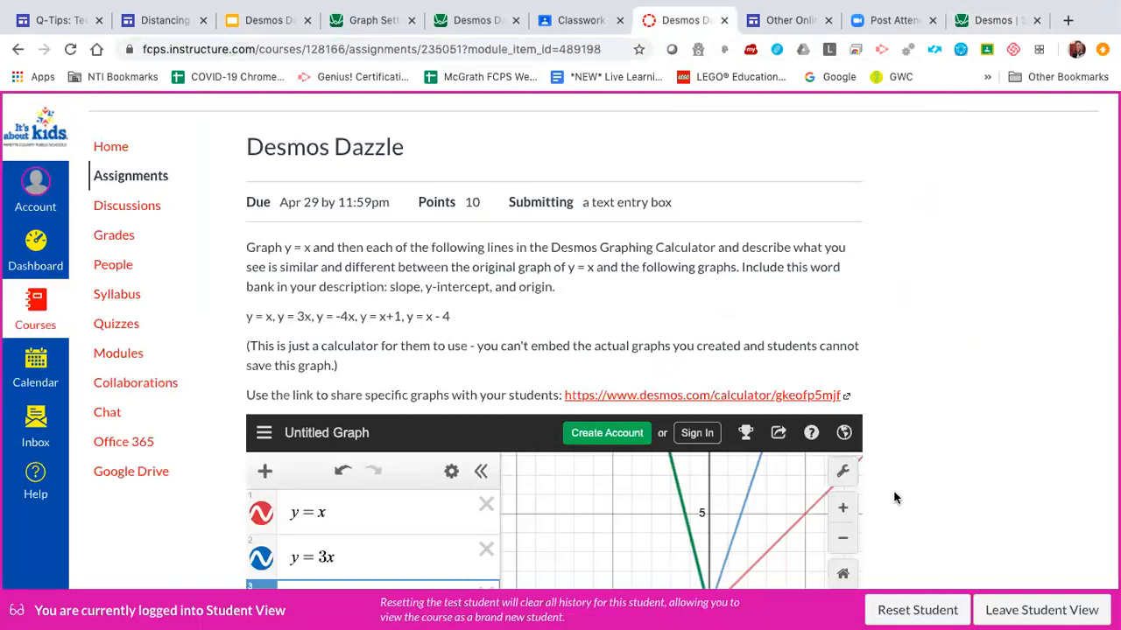
left_click(1029, 615)
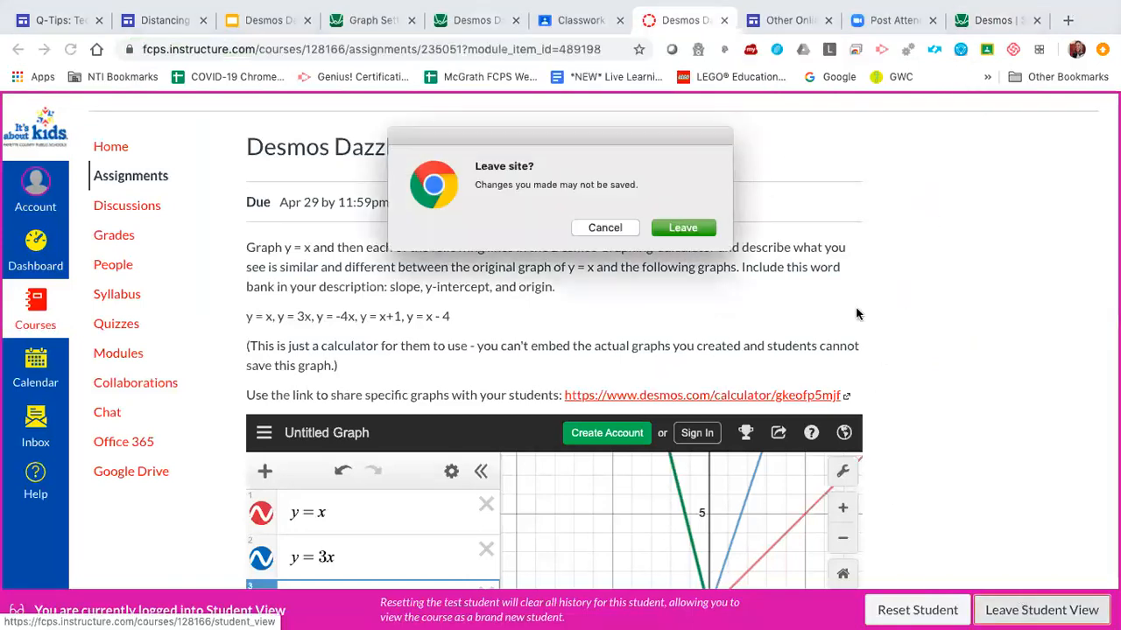
left_click(693, 230)
left_click(687, 229)
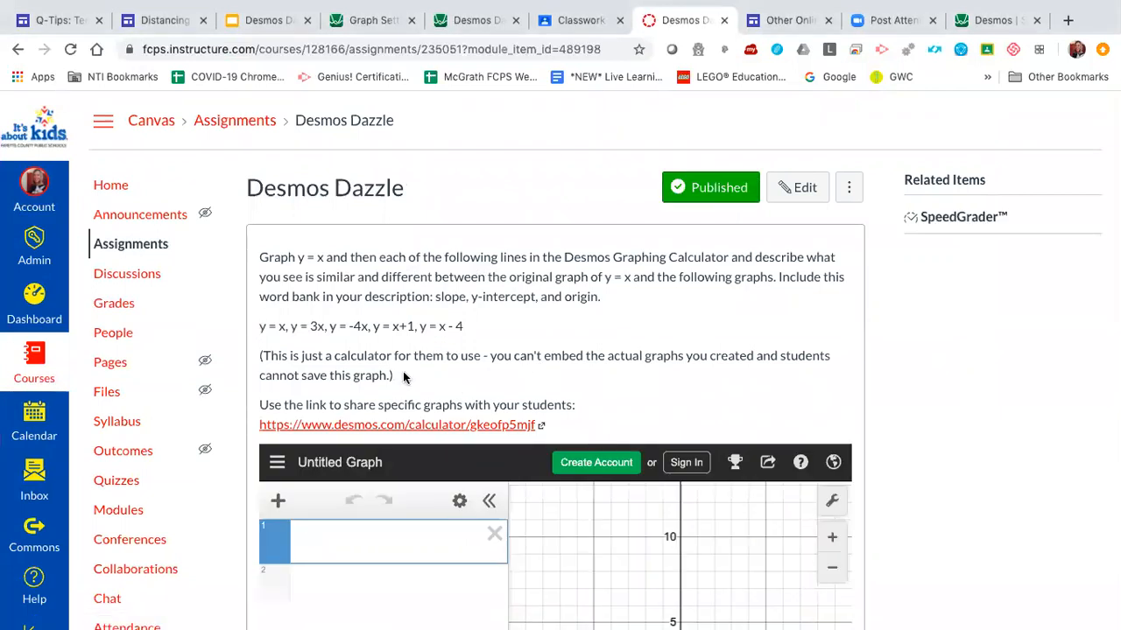
left_click(795, 187)
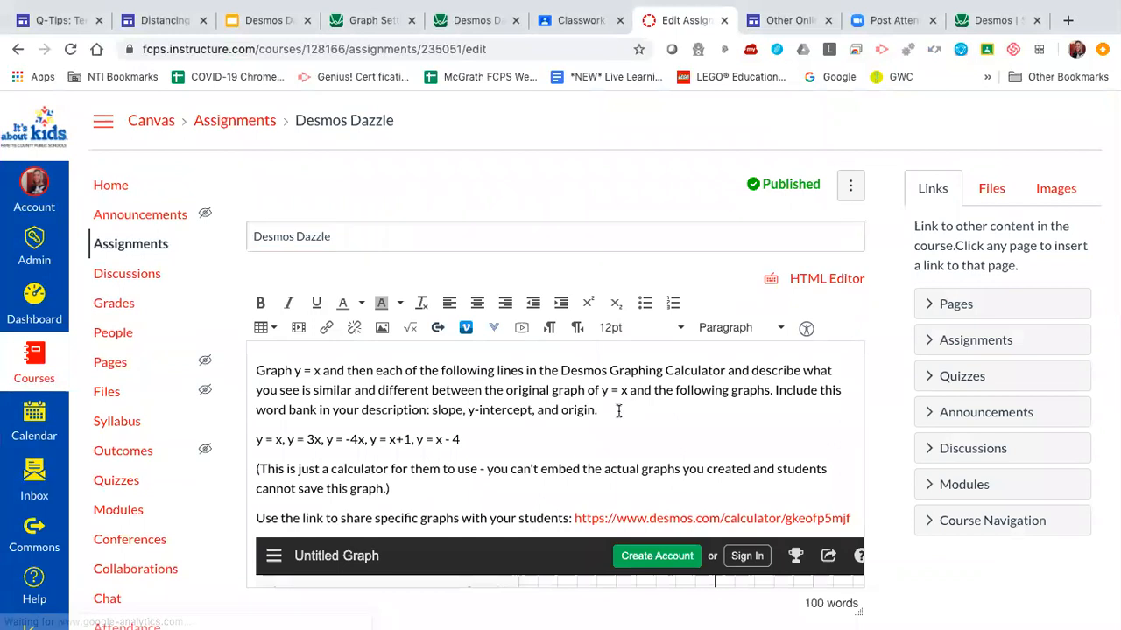
left_click(617, 411)
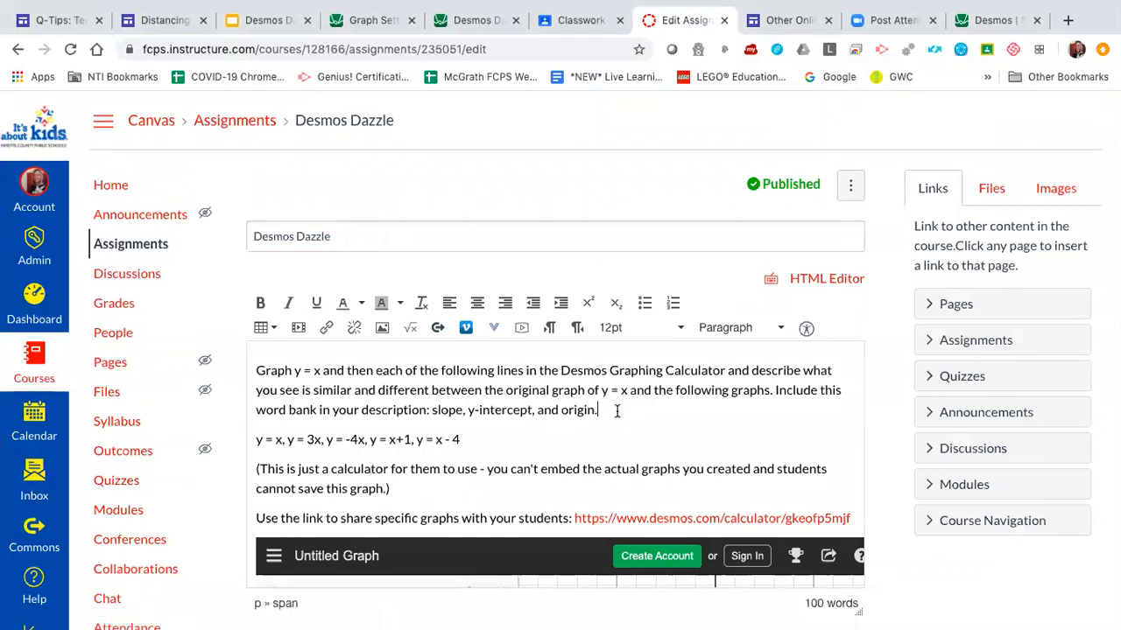
key("Return")
key("Return")
key("ctrl+v")
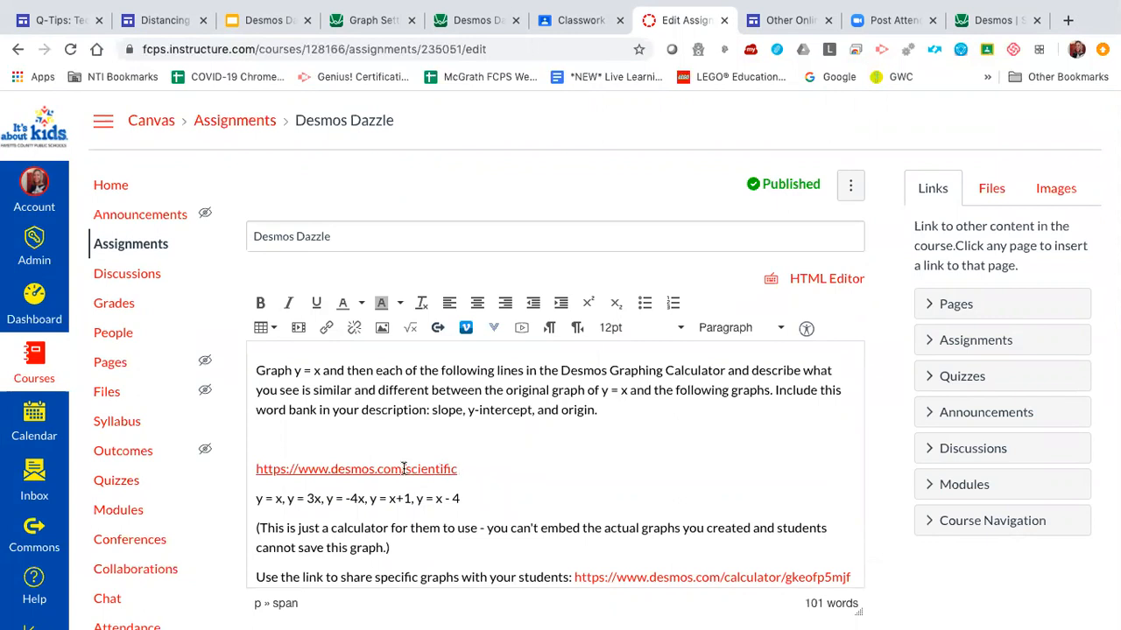
- Remove the pasted scientific calculator link and its extra blank lines from the assignment, and return to the Desmos scientific calculator
left_click_drag(459, 469, 258, 461)
key("BackSpace")
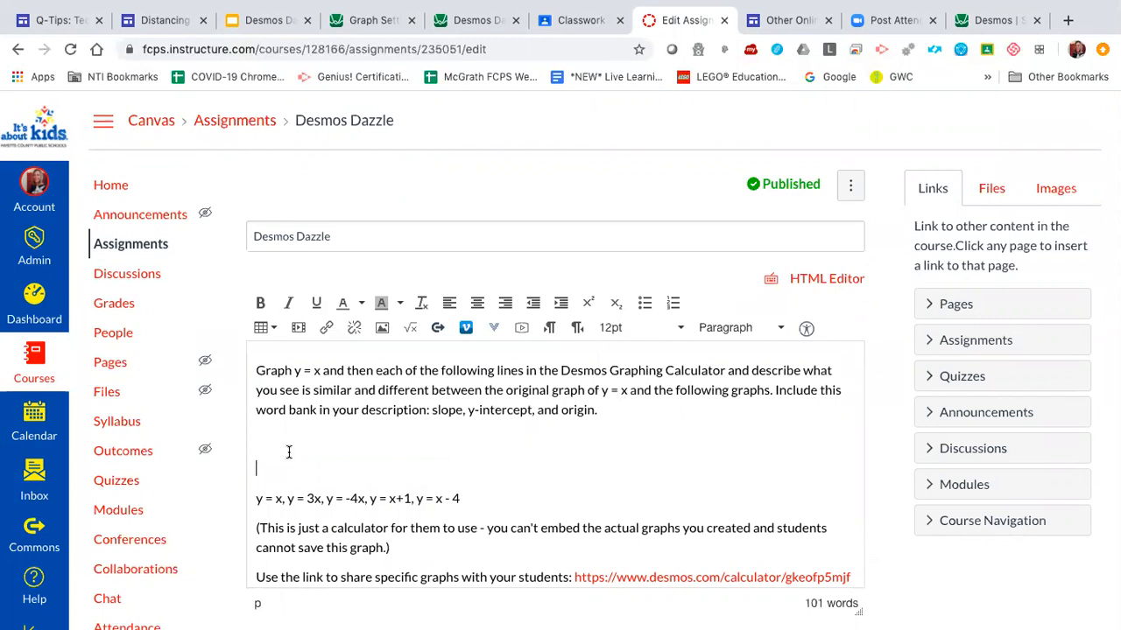
key("BackSpace")
key("BackSpace")
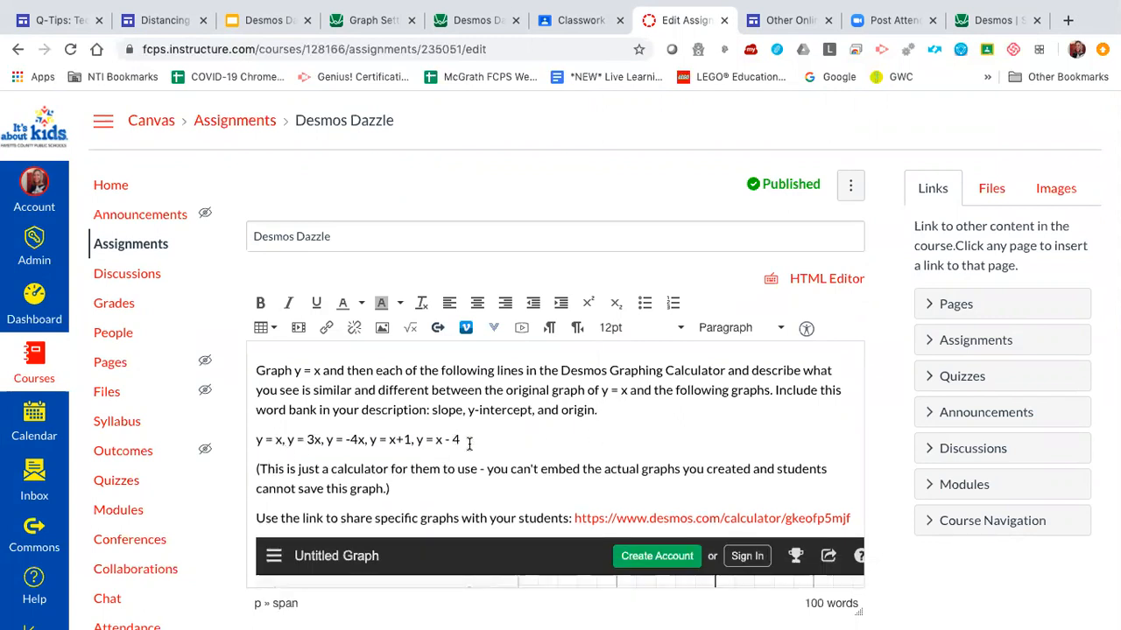
left_click(976, 19)
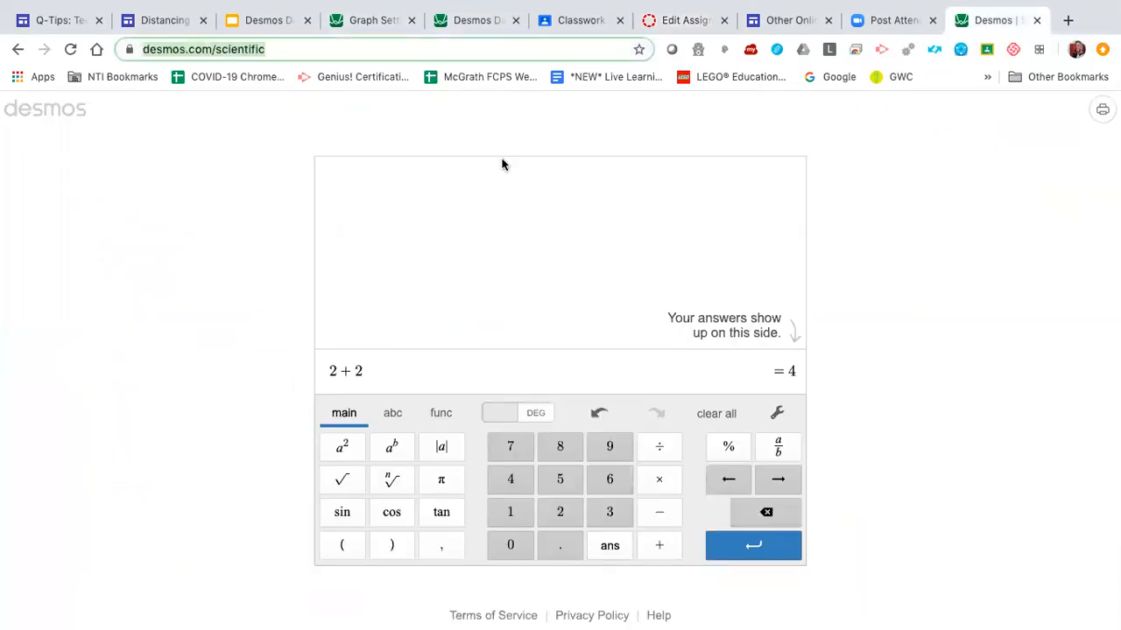